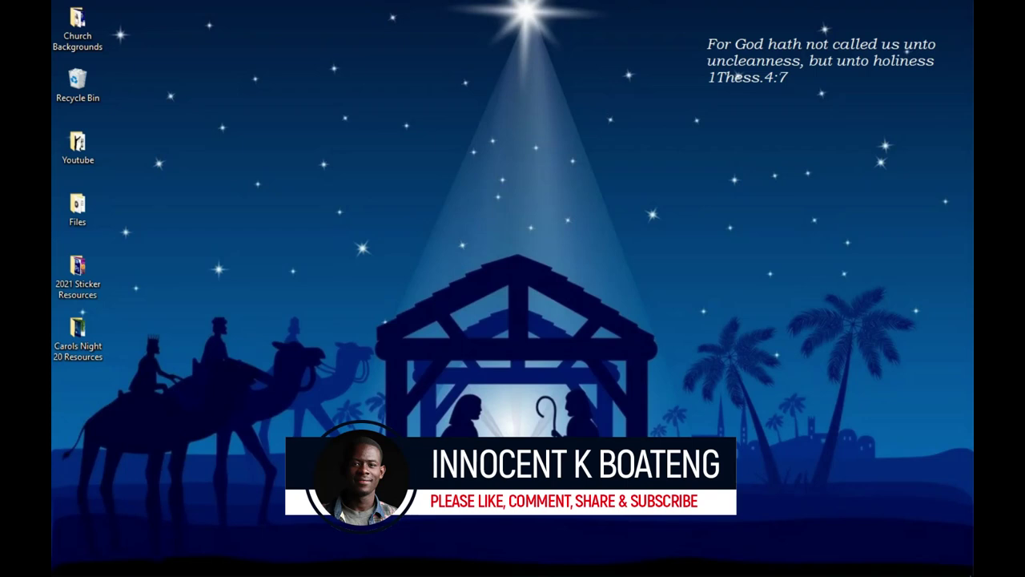
# Create a new 8 × 8 inch RGB Color document at 300 pixels/inch with a white background.
pyautogui.click(144, 567)
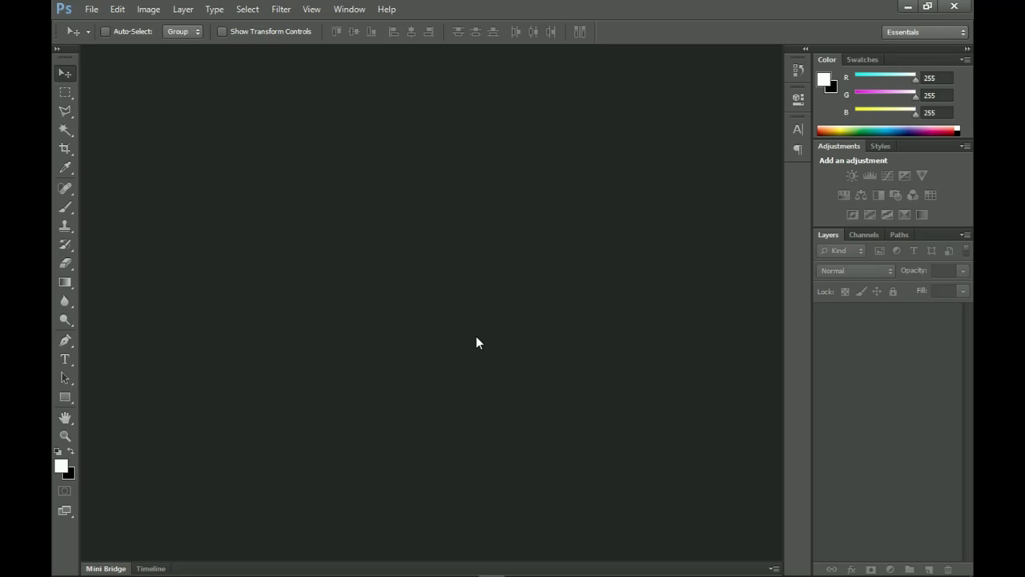
pyautogui.click(91, 9)
pyautogui.click(100, 27)
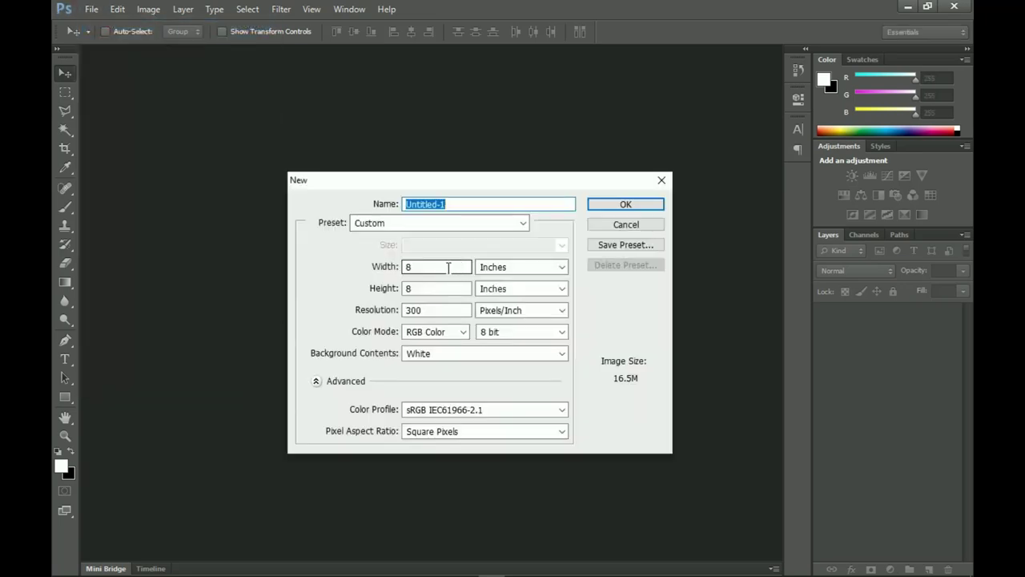
pyautogui.doubleClick(446, 267)
pyautogui.doubleClick(433, 288)
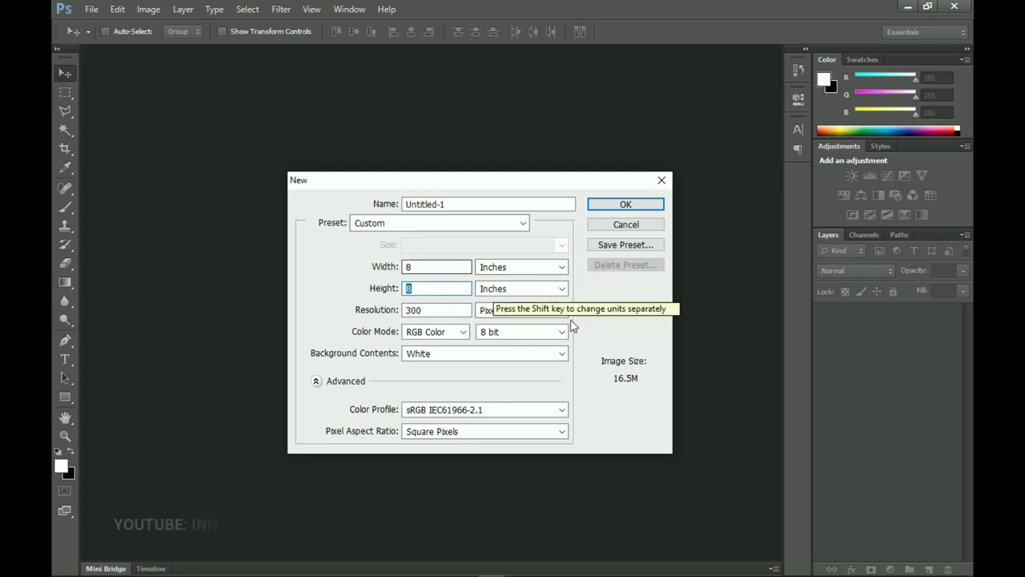
pyautogui.click(622, 205)
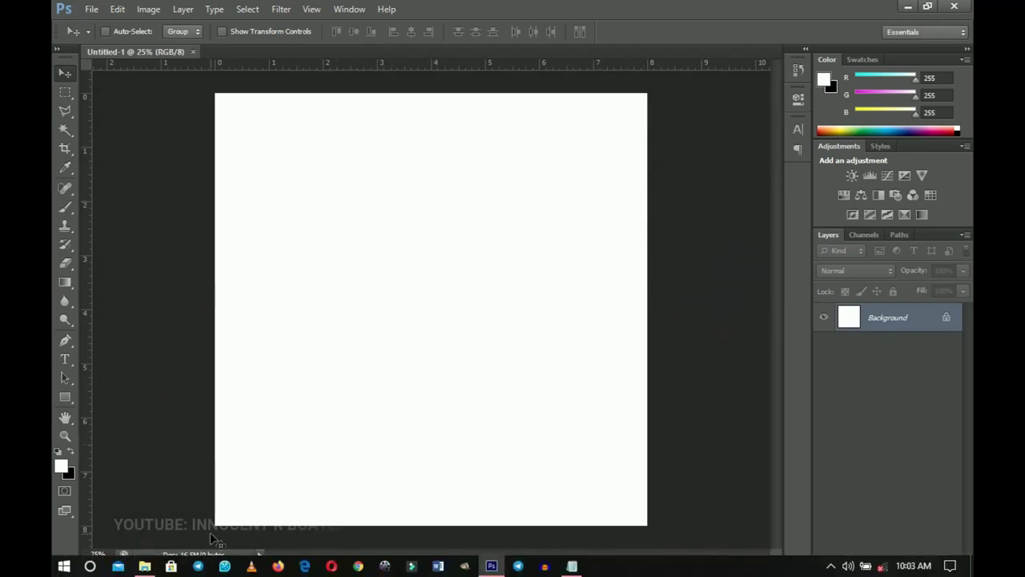
# Place the background image from the Carols Night 20 Resources folder so that it covers the whole canvas.
pyautogui.click(149, 564)
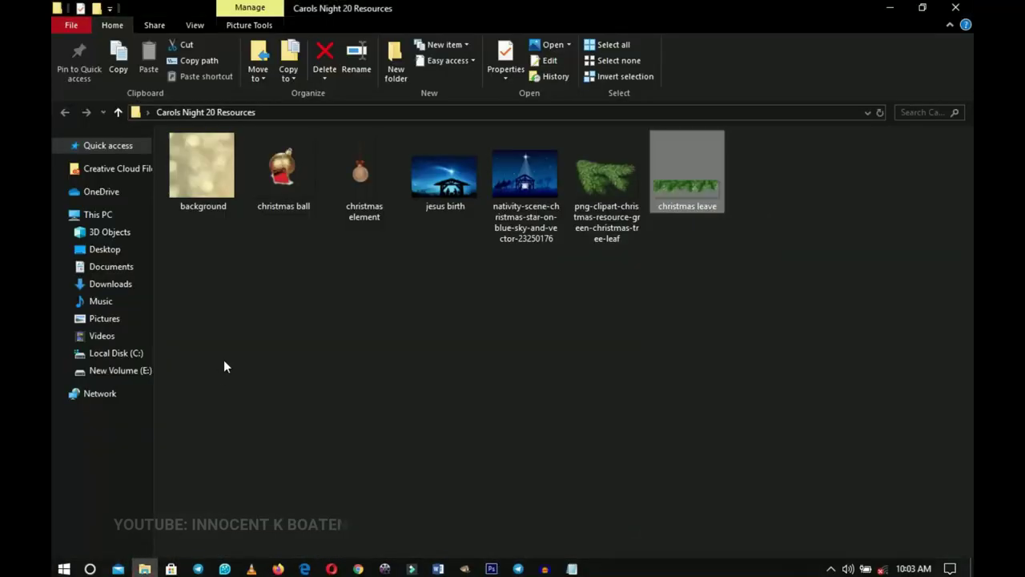
pyautogui.click(202, 186)
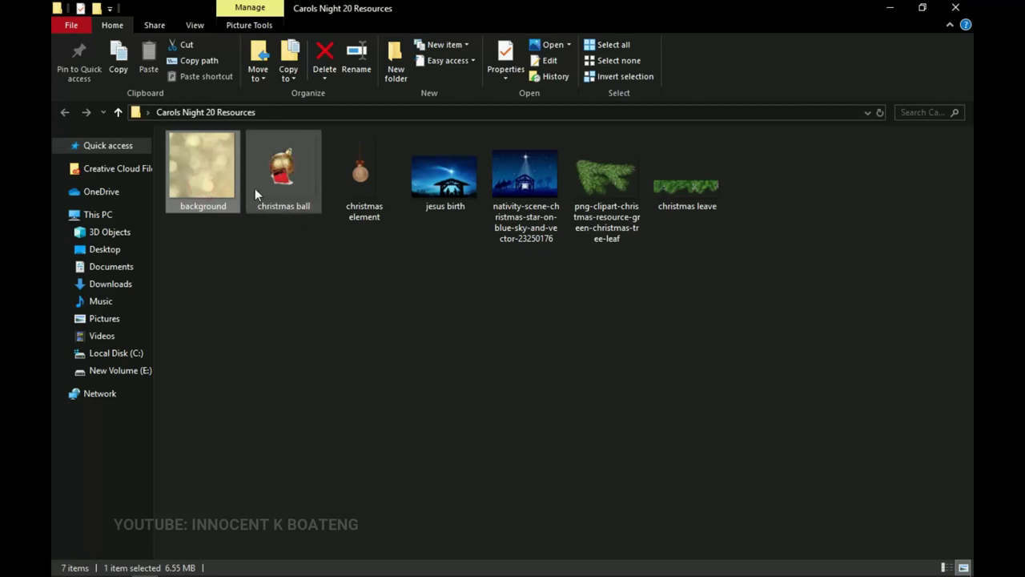
pyautogui.moveTo(194, 171); pyautogui.dragTo(465, 379)
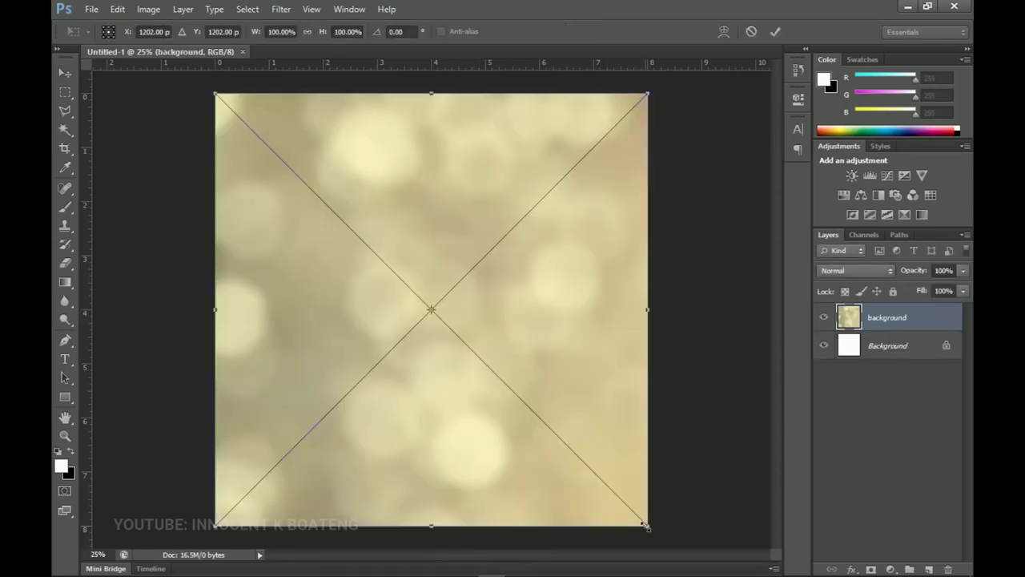
pyautogui.moveTo(648, 526); pyautogui.dragTo(651, 528)
pyautogui.press('Return')
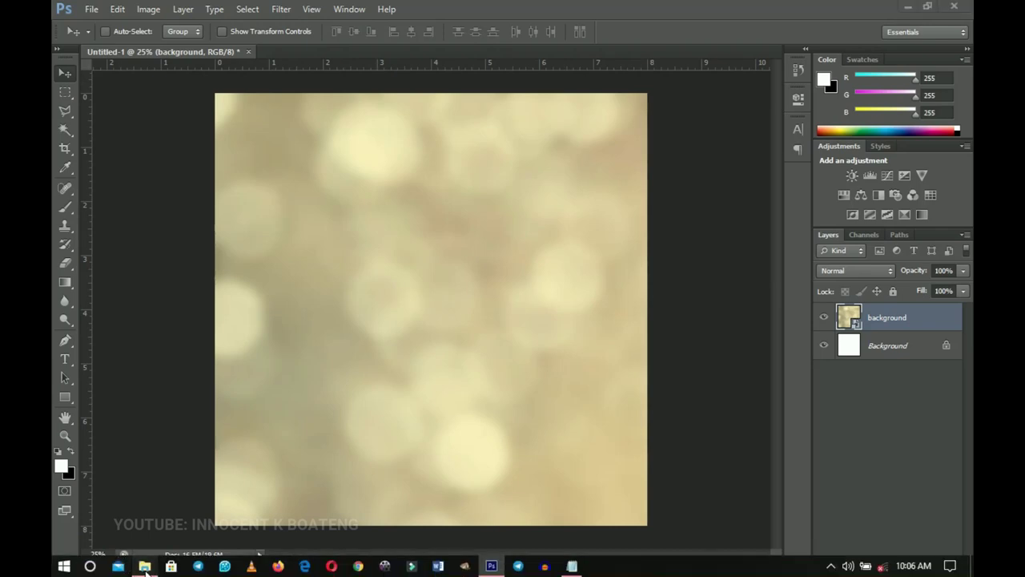
# Place the nativity-scene image, enlarge it beyond the canvas width and align it with the canvas's bottom edge.
pyautogui.click(146, 570)
pyautogui.moveTo(552, 283); pyautogui.dragTo(419, 147)
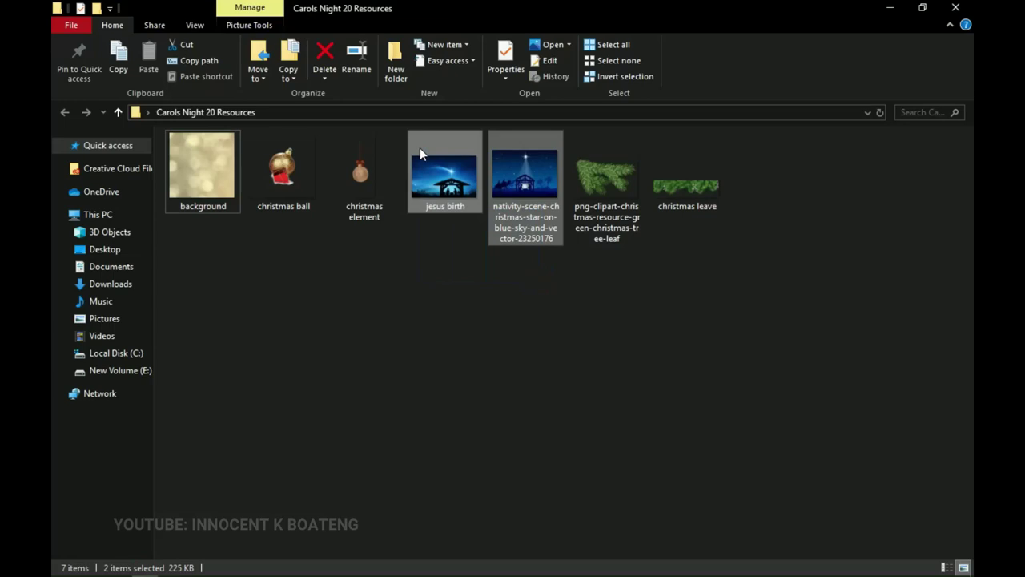
pyautogui.click(518, 380)
pyautogui.click(513, 195)
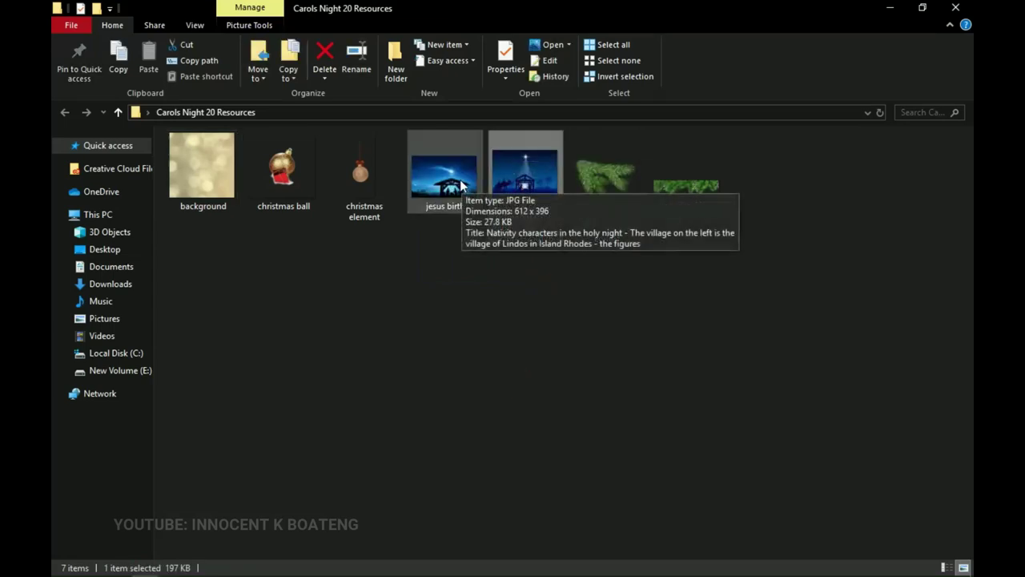
pyautogui.moveTo(535, 191); pyautogui.dragTo(486, 406)
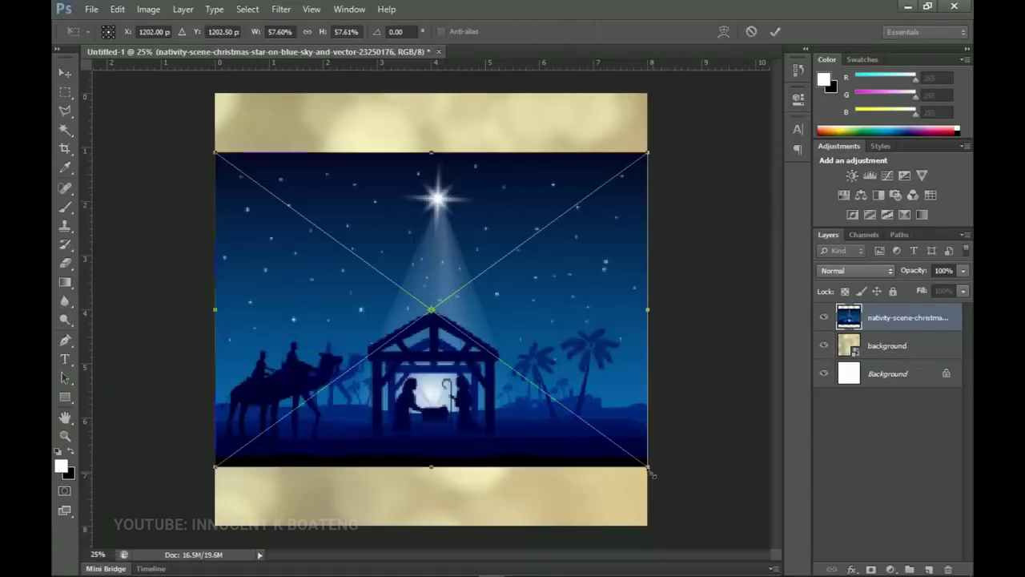
pyautogui.moveTo(651, 471); pyautogui.dragTo(738, 533)
pyautogui.press('Return')
pyautogui.moveTo(590, 301); pyautogui.dragTo(574, 317)
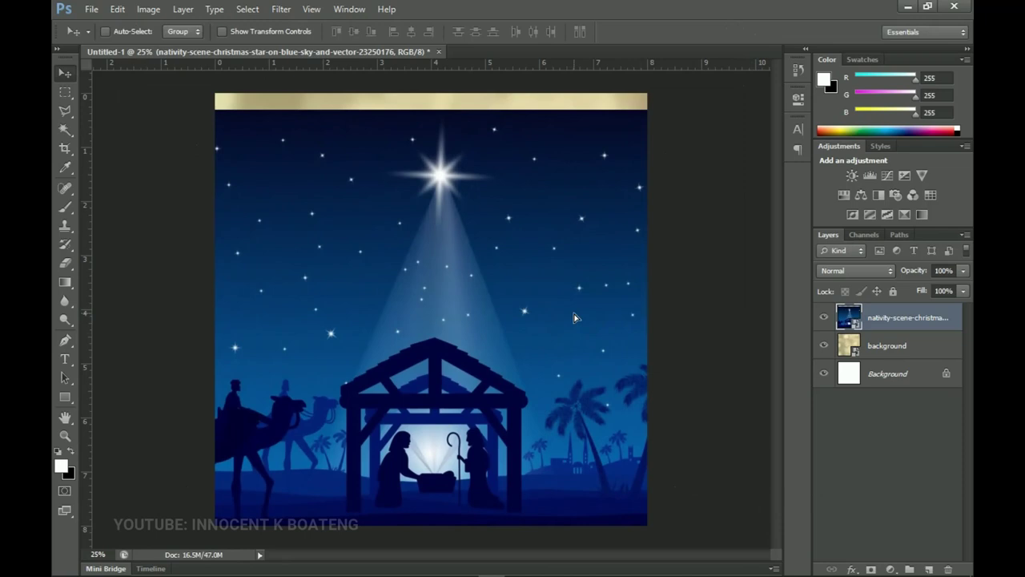
# Rasterize and desaturate the nativity scene layer, blending it in Soft Light mode.
pyautogui.rightClick(906, 316)
pyautogui.click(812, 225)
pyautogui.hotkey('ctrl', 'shift', 'u')
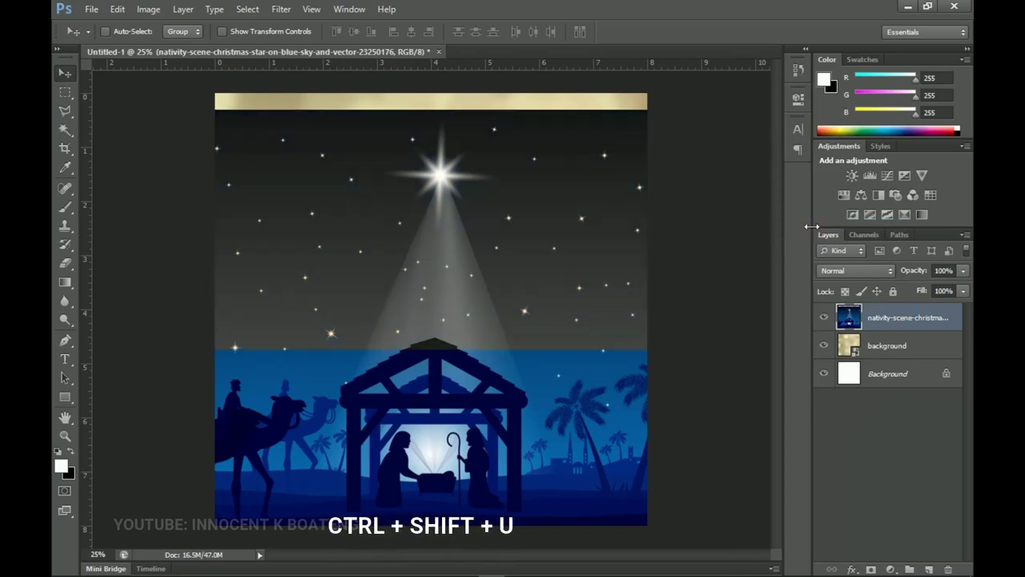
pyautogui.click(863, 269)
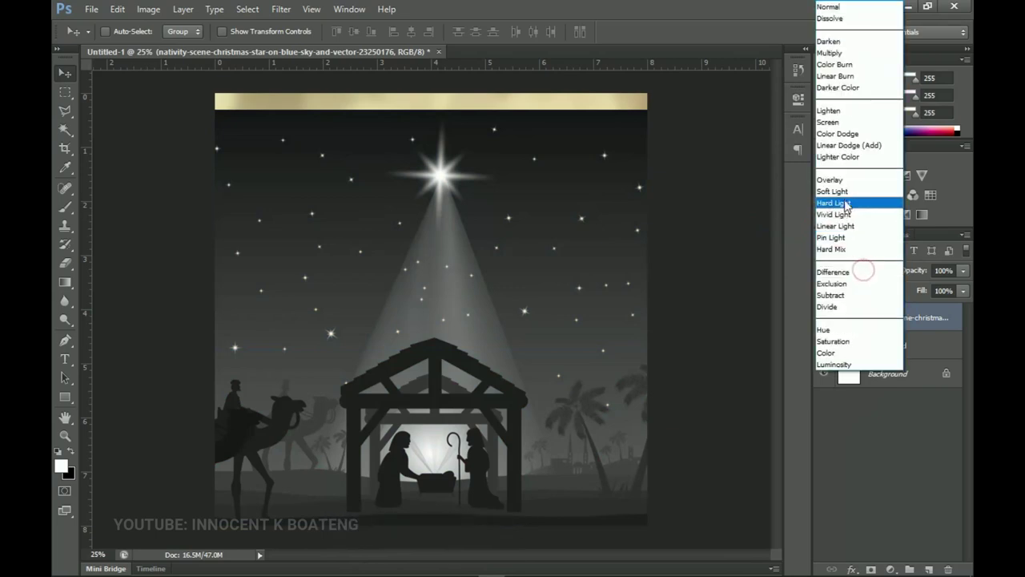
pyautogui.click(843, 193)
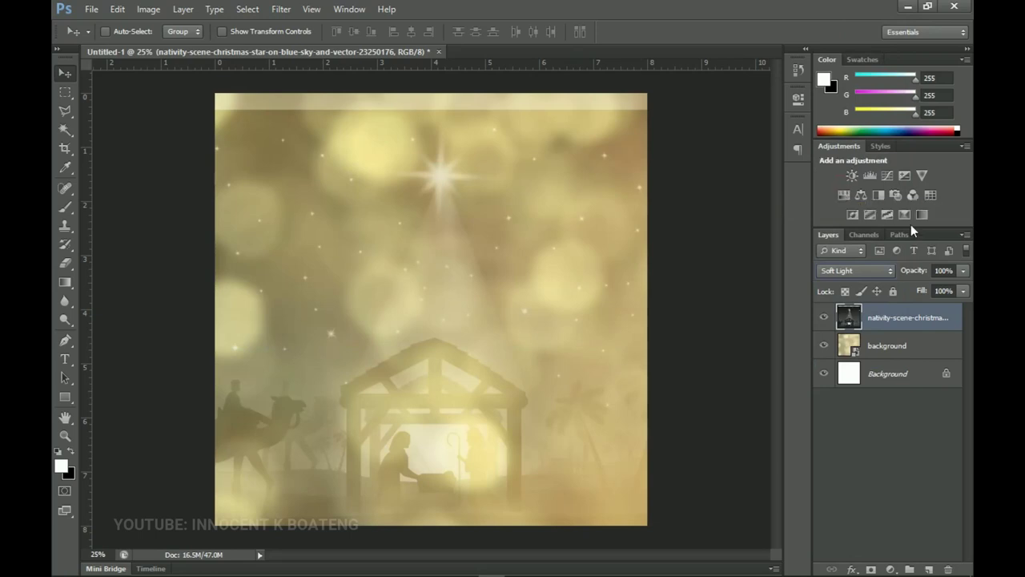
# Try the nativity scene layer at 74% opacity and return it to 100%.
pyautogui.moveTo(925, 275); pyautogui.dragTo(903, 275)
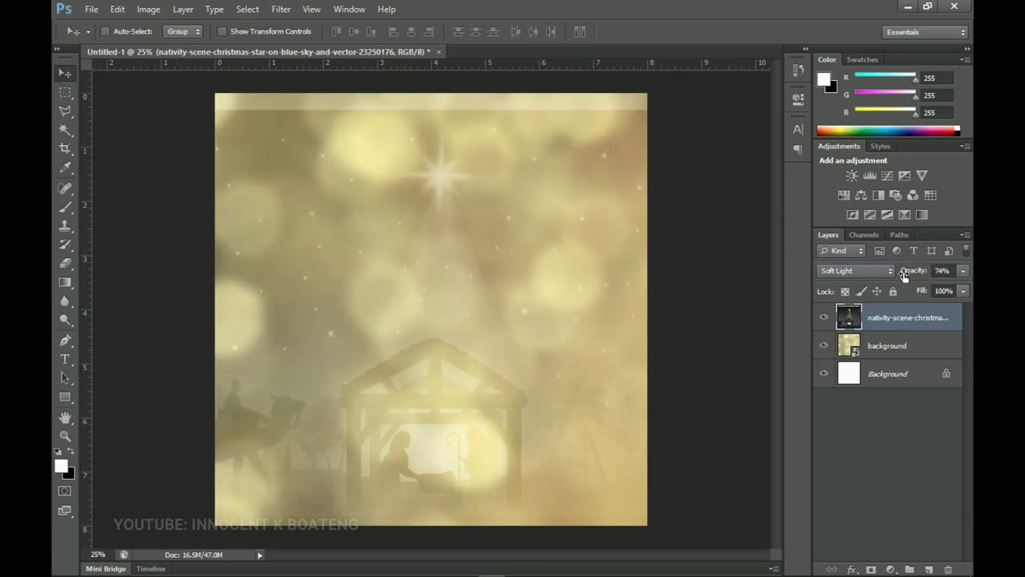
pyautogui.click(943, 270)
pyautogui.write('100')
pyautogui.press('Return')
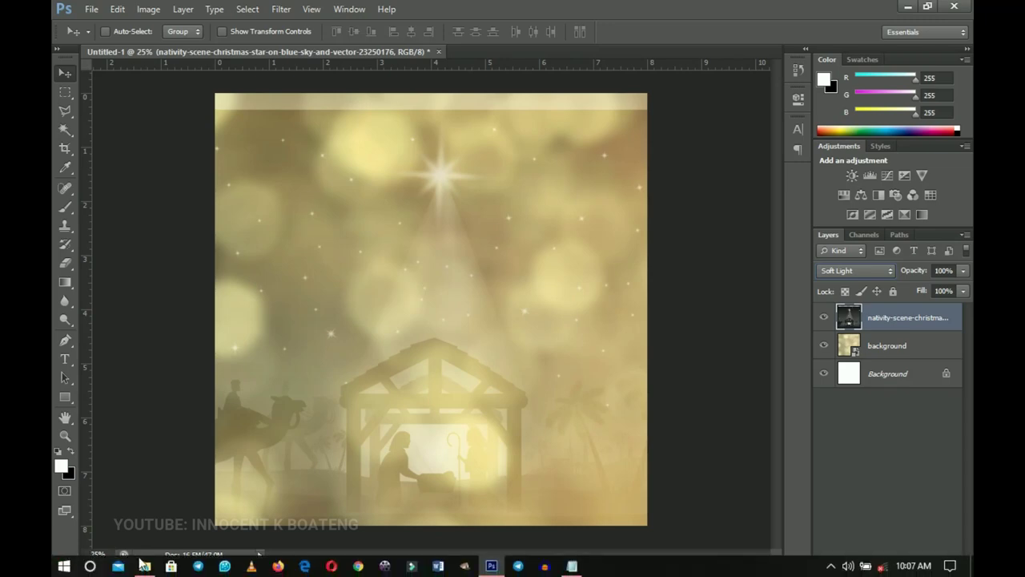
# Place the christmas leave image along the canvas's top edge, enlarged to about 193% to span the full width.
pyautogui.click(145, 567)
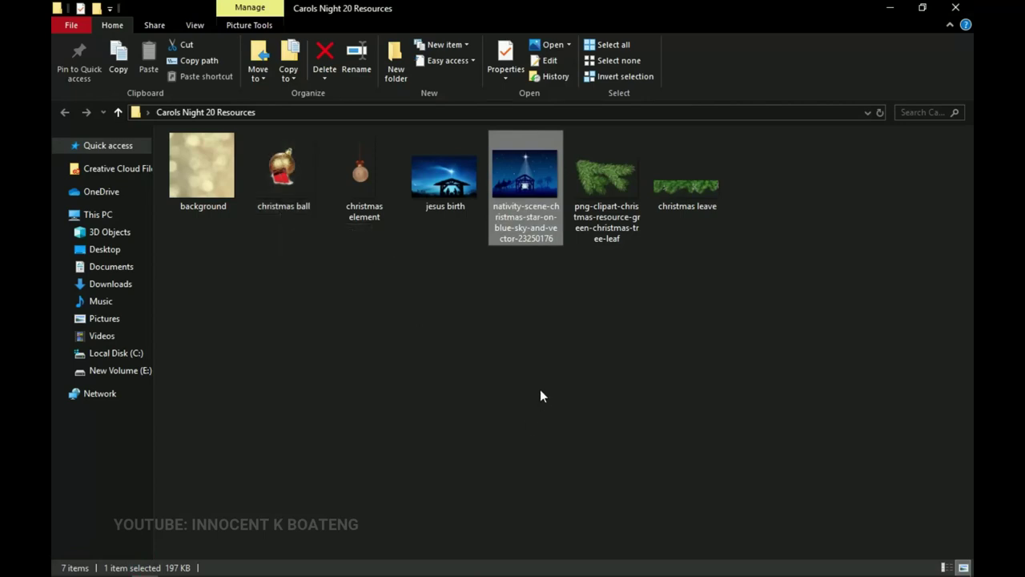
pyautogui.click(697, 201)
pyautogui.moveTo(704, 193); pyautogui.dragTo(475, 239)
pyautogui.moveTo(496, 318); pyautogui.dragTo(496, 149)
pyautogui.moveTo(545, 170); pyautogui.dragTo(638, 216)
pyautogui.press('Return')
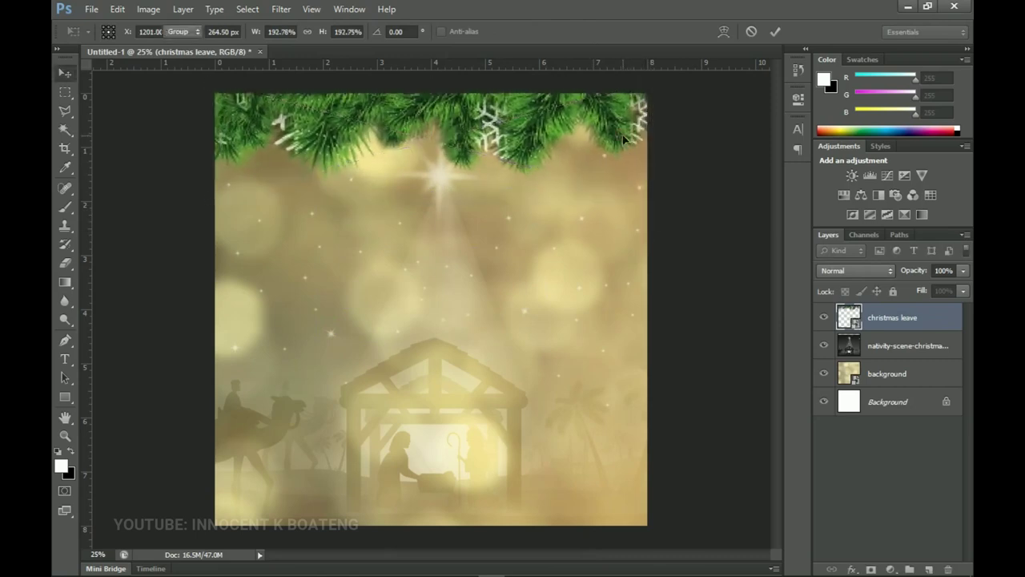
# Try shifting the christmas leave garland slightly downwards and undo the move.
pyautogui.moveTo(615, 129); pyautogui.dragTo(617, 143)
pyautogui.hotkey('ctrl', 'alt', 'z')
pyautogui.hotkey('ctrl', 'alt', 'z')
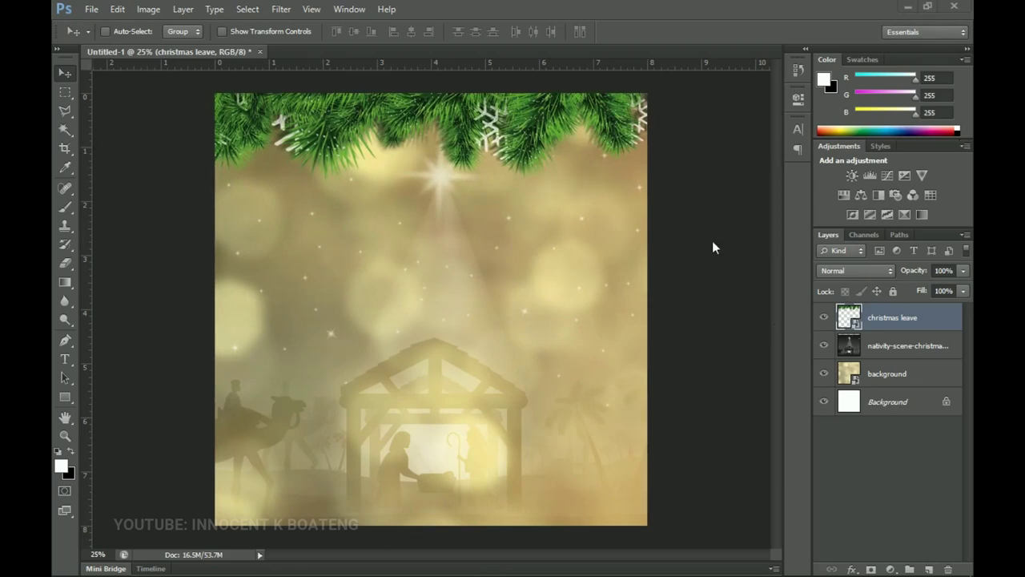
# Rasterize the christmas leave layer and shift its hue from green to golden brown with Hue/Saturation.
pyautogui.rightClick(880, 322)
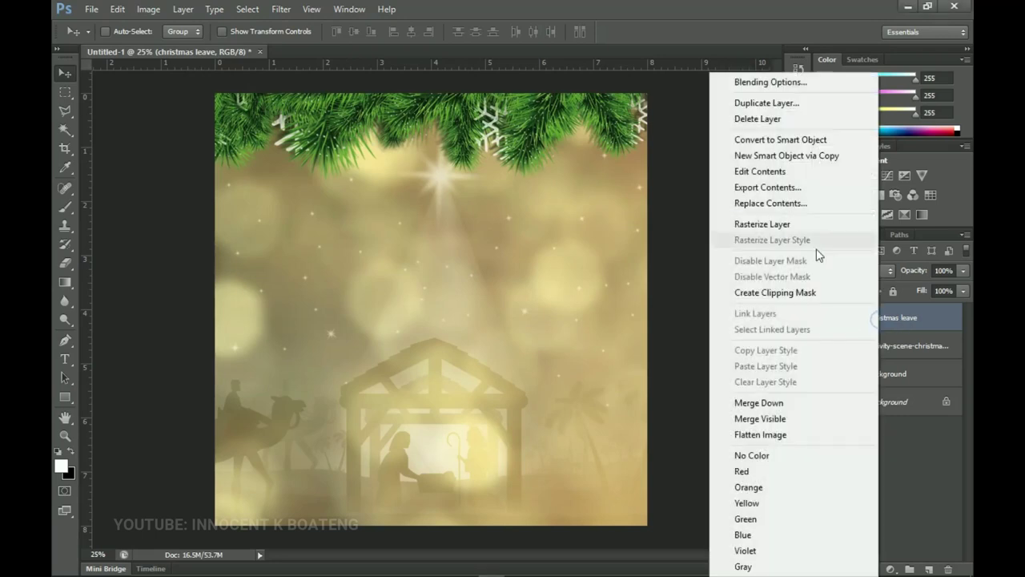
pyautogui.click(772, 225)
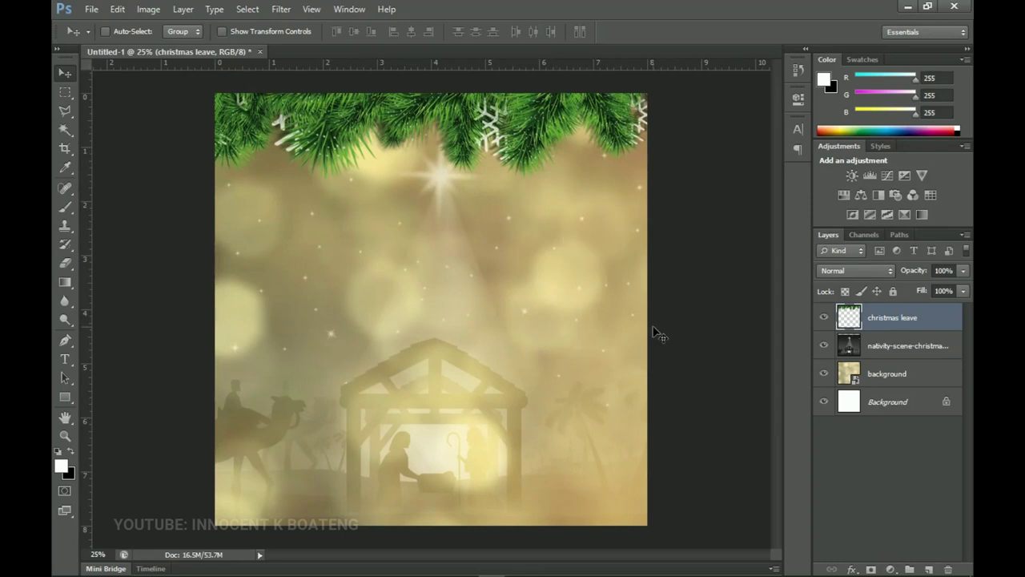
pyautogui.hotkey('ctrl', 'u')
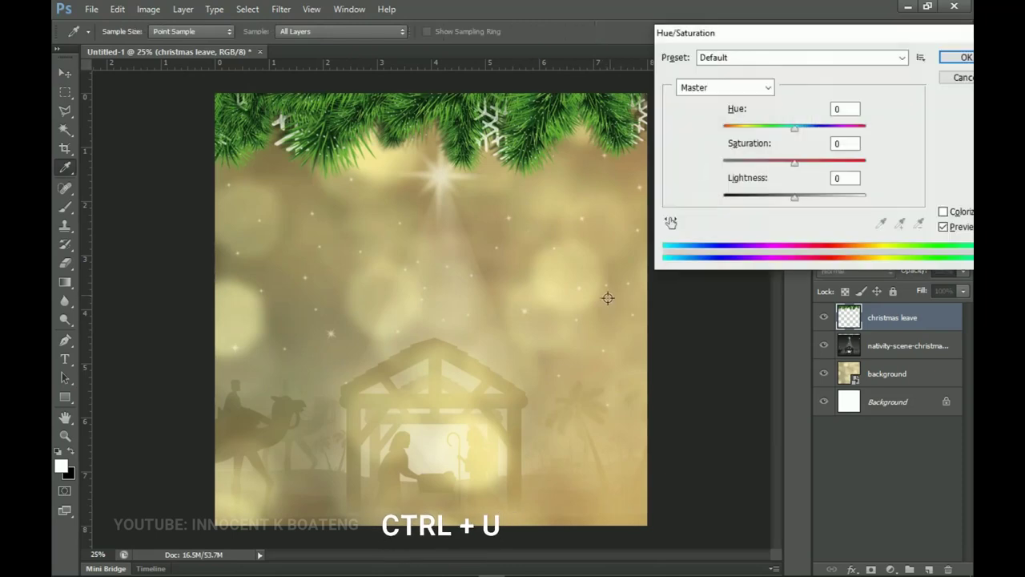
pyautogui.moveTo(764, 39); pyautogui.dragTo(726, 41)
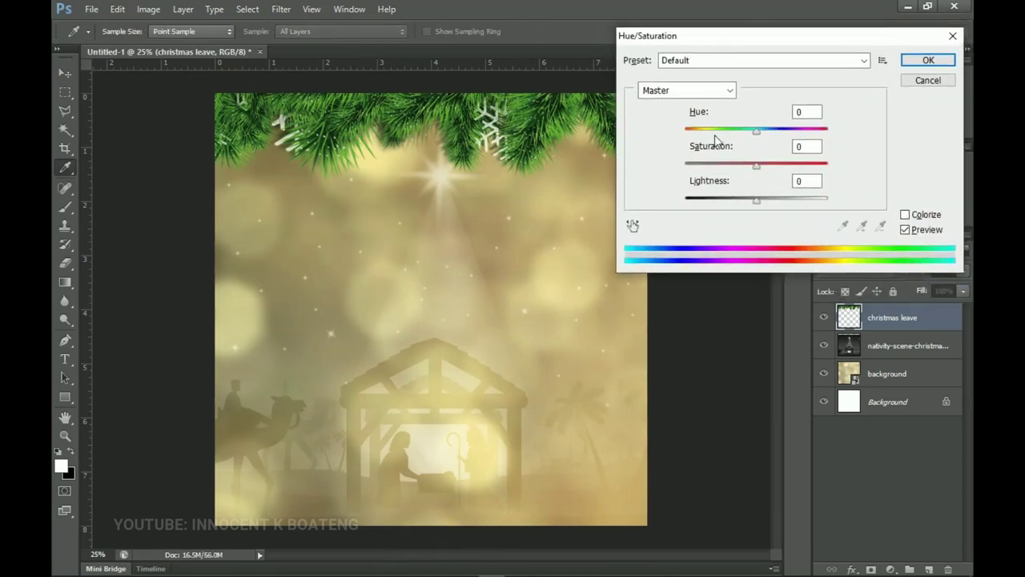
pyautogui.moveTo(756, 130); pyautogui.dragTo(678, 140)
pyautogui.moveTo(698, 142); pyautogui.dragTo(722, 144)
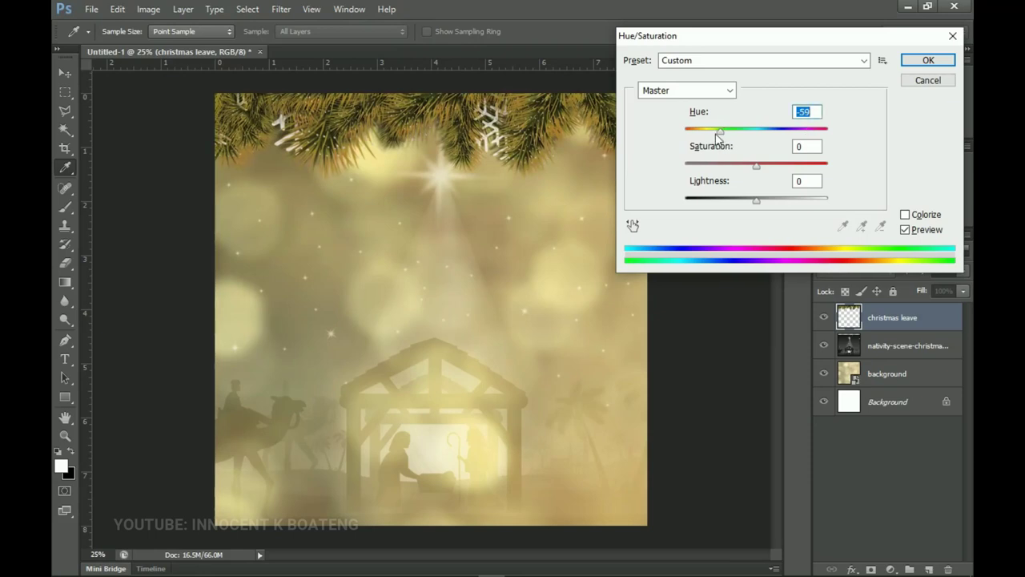
pyautogui.moveTo(719, 135); pyautogui.dragTo(722, 135)
pyautogui.click(920, 62)
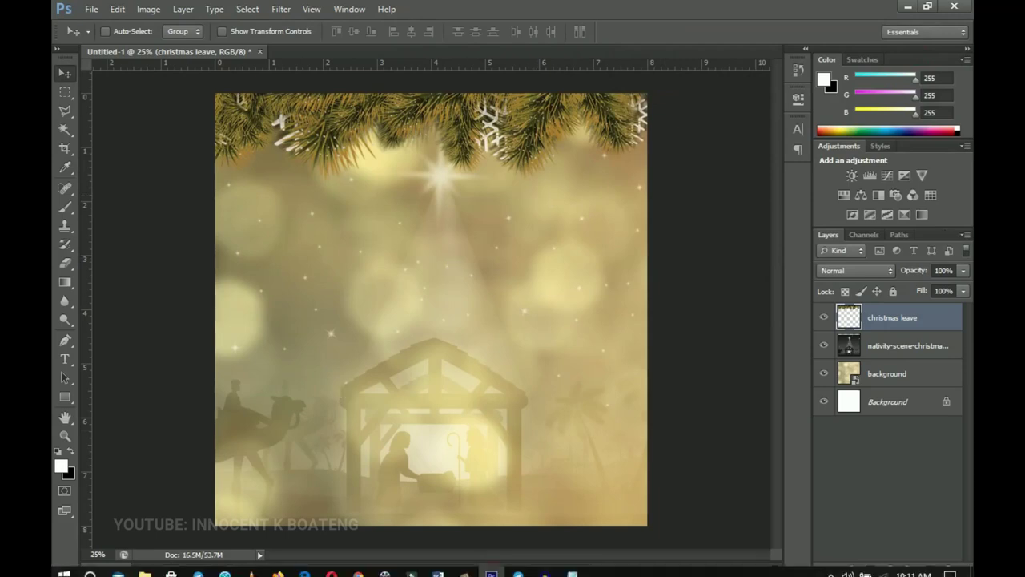
# Place the png-clipart green Christmas tree leaf image, scaled to about 24% and rotated about -27°.
pyautogui.click(145, 565)
pyautogui.moveTo(597, 186); pyautogui.dragTo(371, 336)
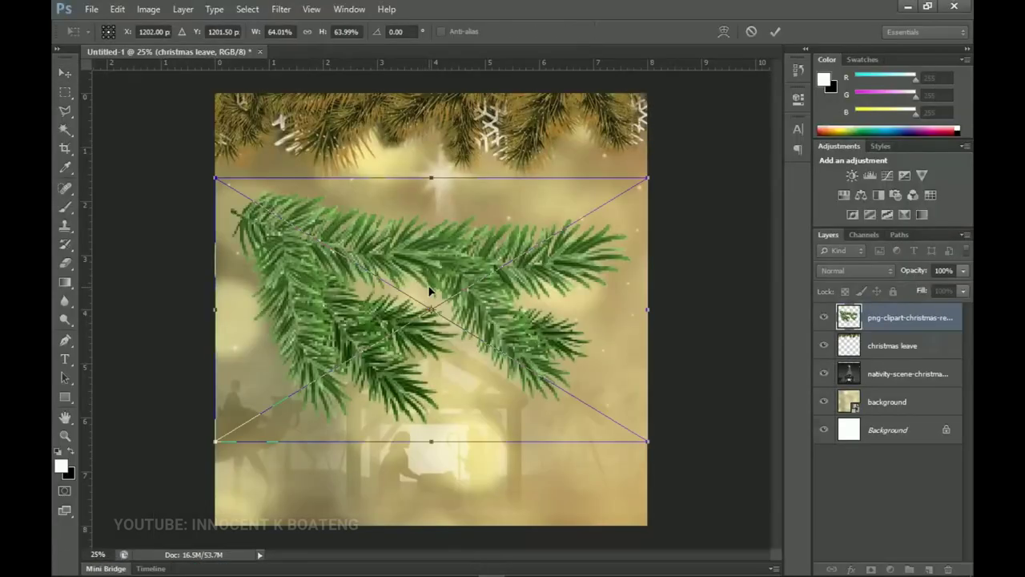
pyautogui.moveTo(645, 177); pyautogui.dragTo(557, 233)
pyautogui.moveTo(572, 325); pyautogui.dragTo(590, 247)
pyautogui.press('Return')
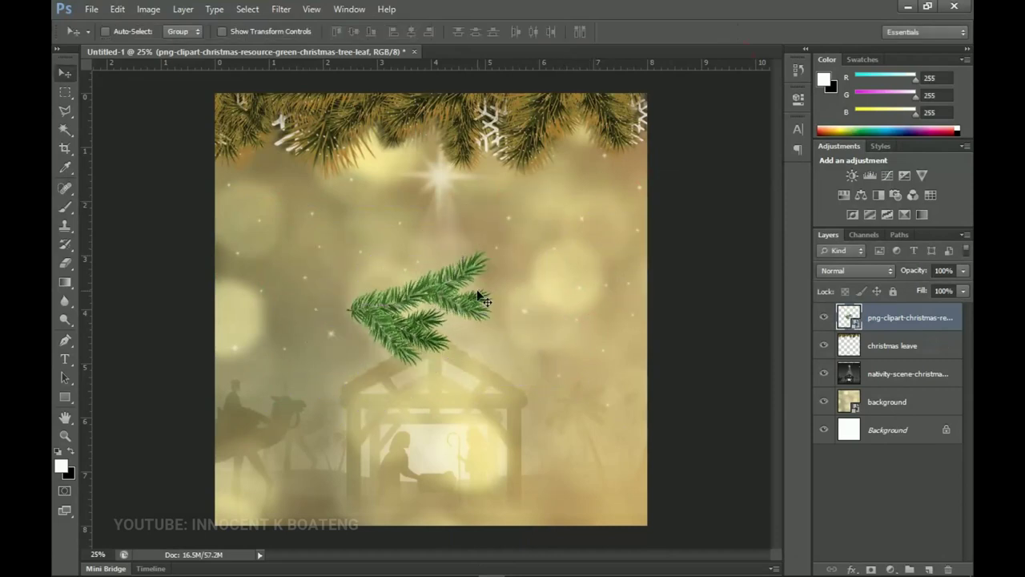
# Move the tree branch to the canvas's left edge and shrink it further so only its tips extend inside.
pyautogui.moveTo(480, 296); pyautogui.dragTo(258, 358)
pyautogui.hotkey('ctrl', 't')
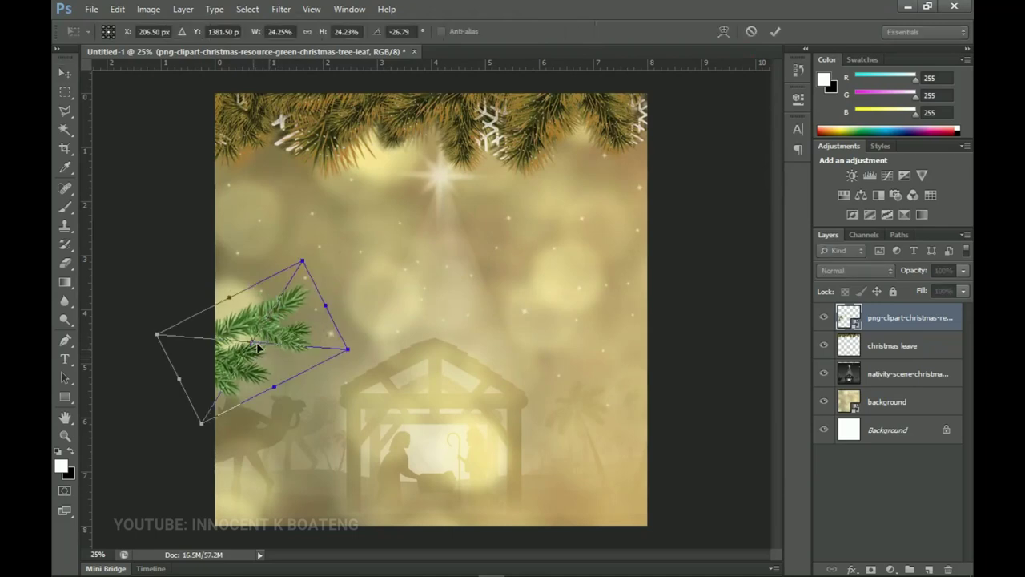
pyautogui.moveTo(295, 273); pyautogui.dragTo(284, 289)
pyautogui.press('Return')
pyautogui.moveTo(288, 333); pyautogui.dragTo(274, 330)
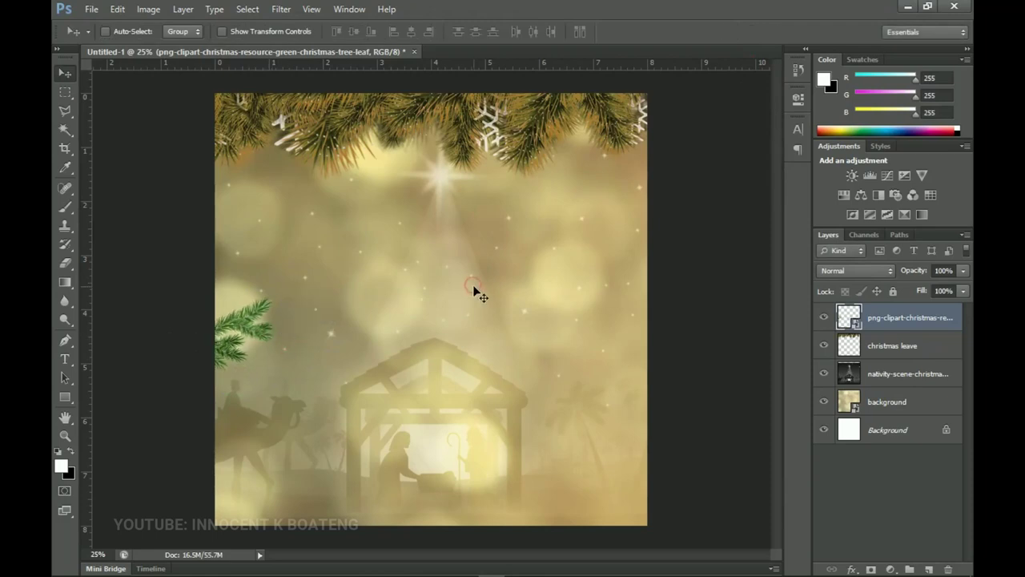
# Rasterize the tree branch layer and set its hue to -46 with Hue/Saturation.
pyautogui.rightClick(884, 317)
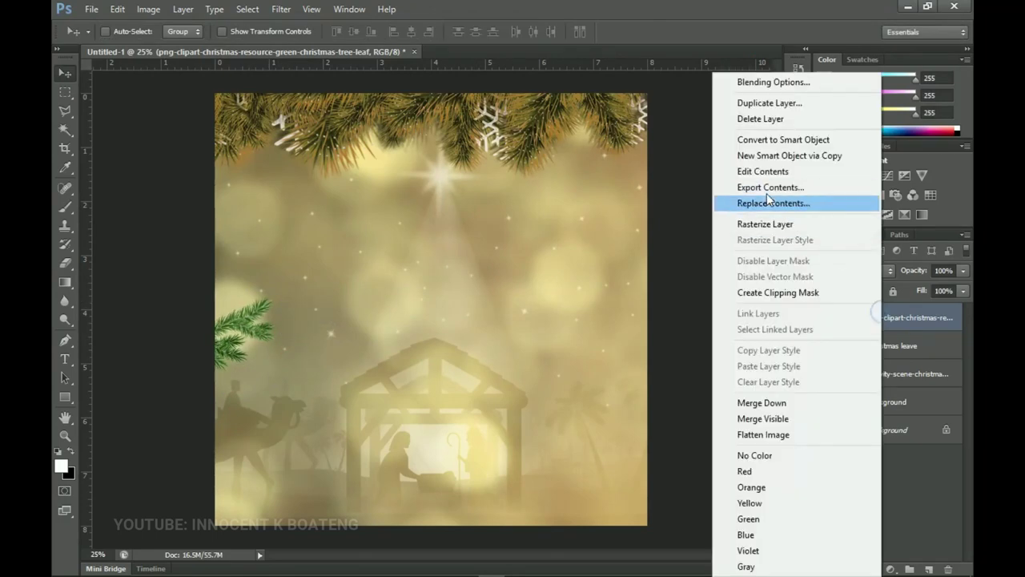
pyautogui.click(765, 225)
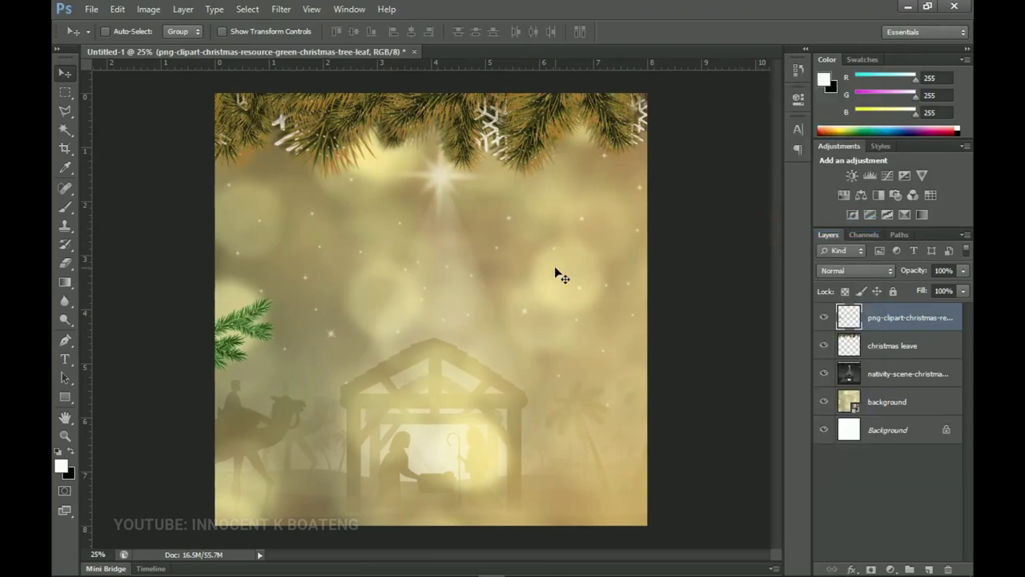
pyautogui.hotkey('ctrl', 'u')
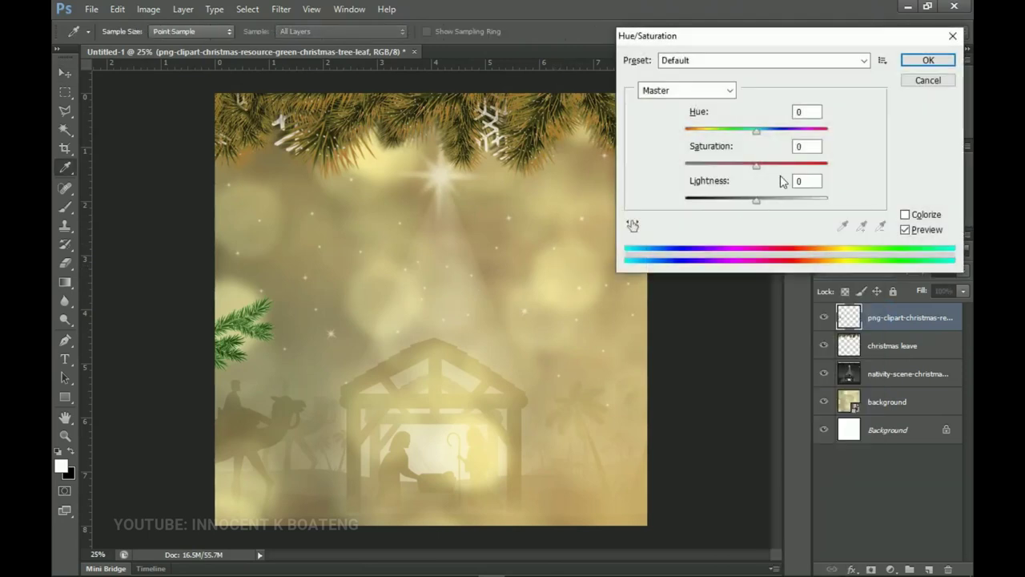
pyautogui.moveTo(757, 129); pyautogui.dragTo(725, 141)
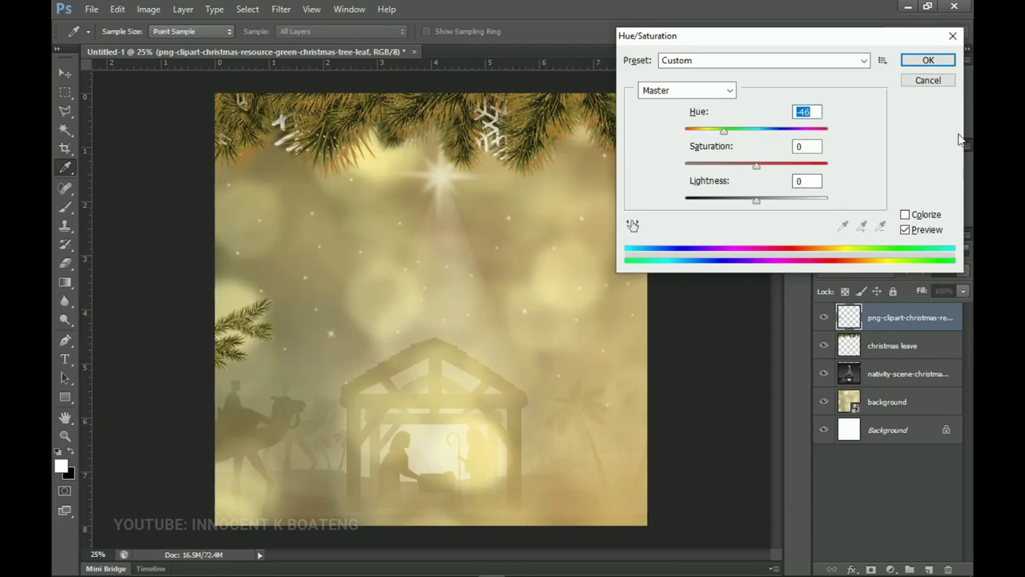
pyautogui.click(928, 60)
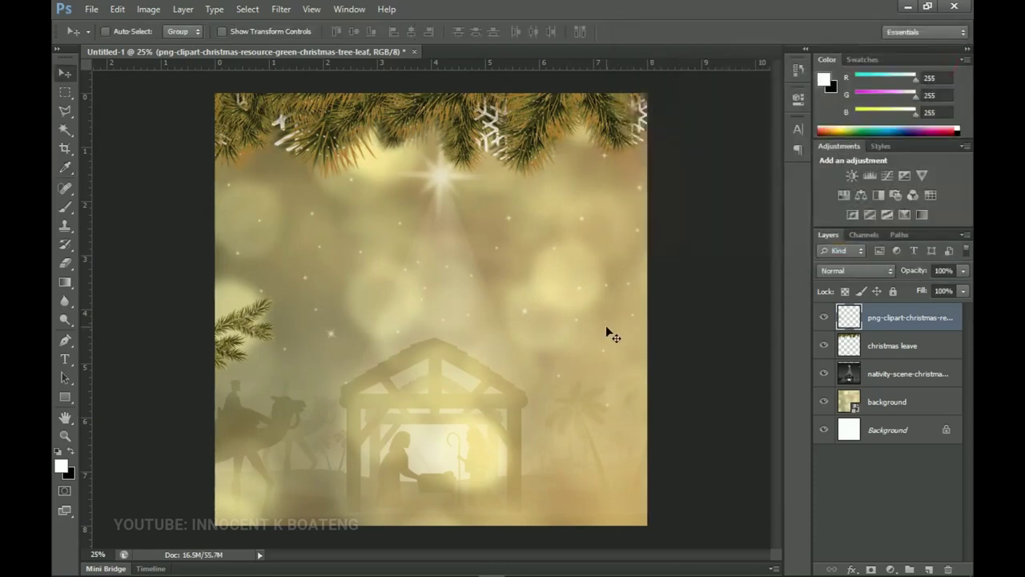
# Rotate the tree branch at the canvas's left edge slightly clockwise with Free Transform.
pyautogui.hotkey('ctrl', 't')
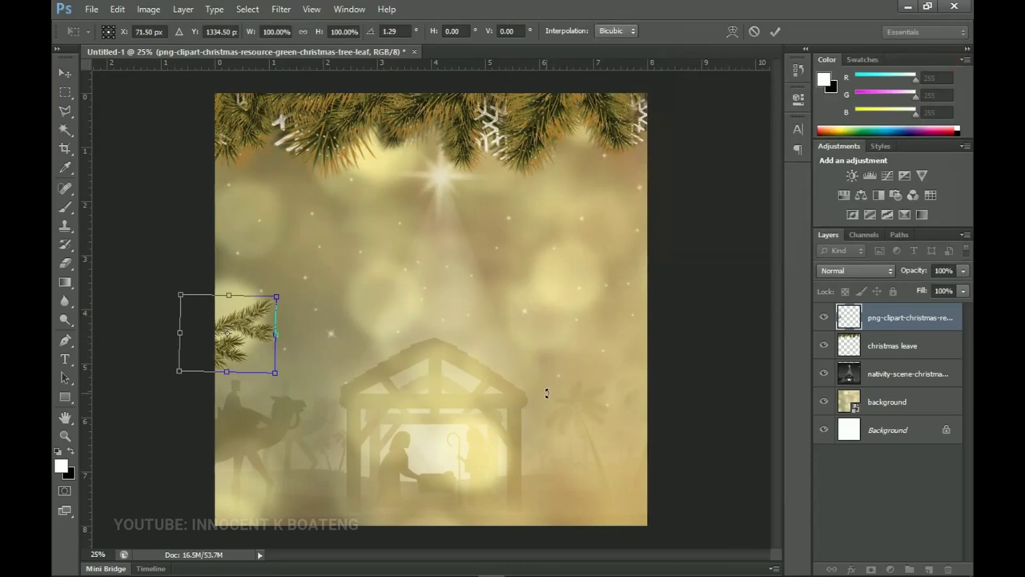
pyautogui.moveTo(316, 346); pyautogui.dragTo(295, 325)
pyautogui.press('Return')
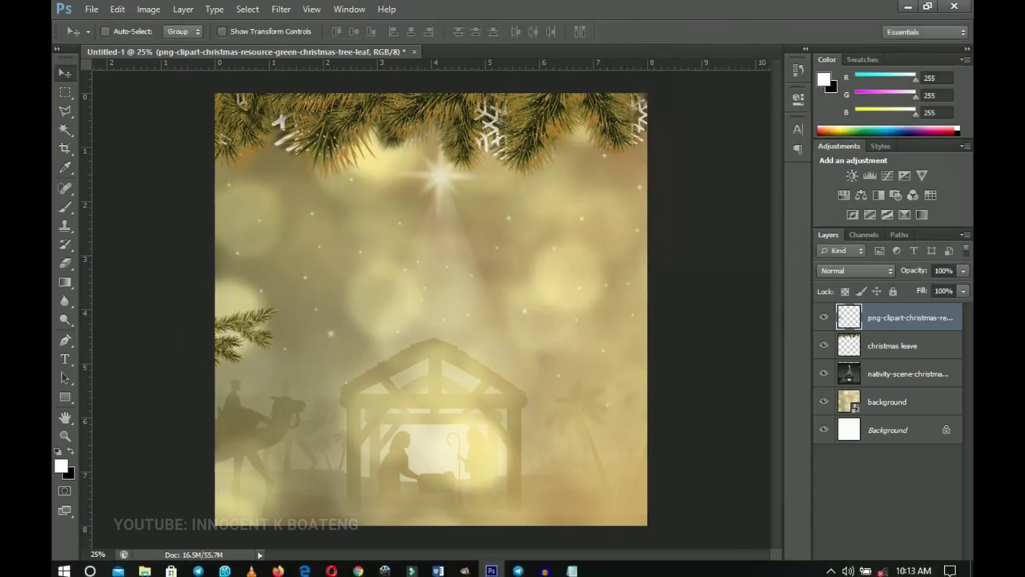
# Place the christmas element ornament image at its original size and move it to the upper left of the canvas.
pyautogui.click(143, 566)
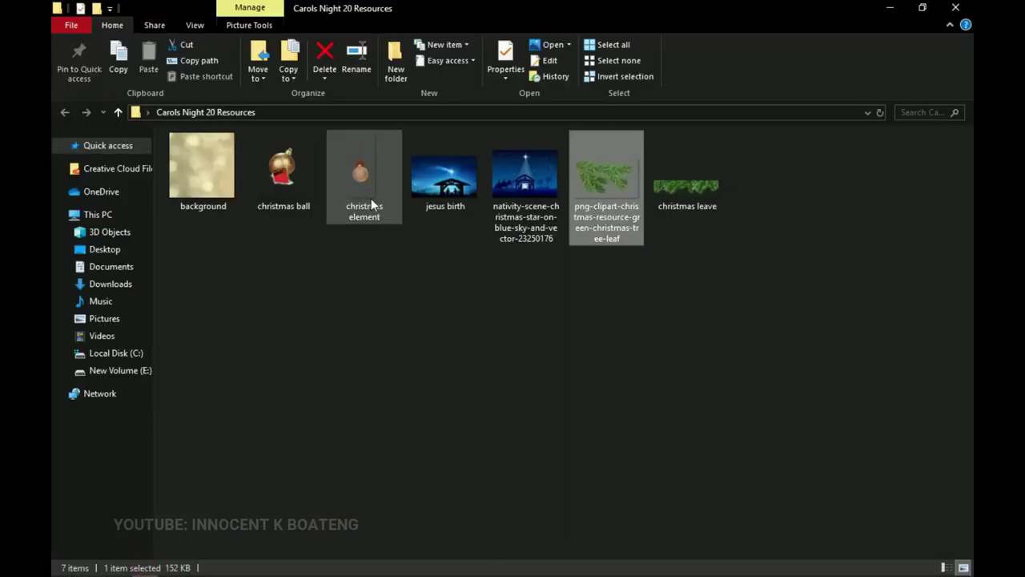
pyautogui.moveTo(362, 189); pyautogui.dragTo(467, 313)
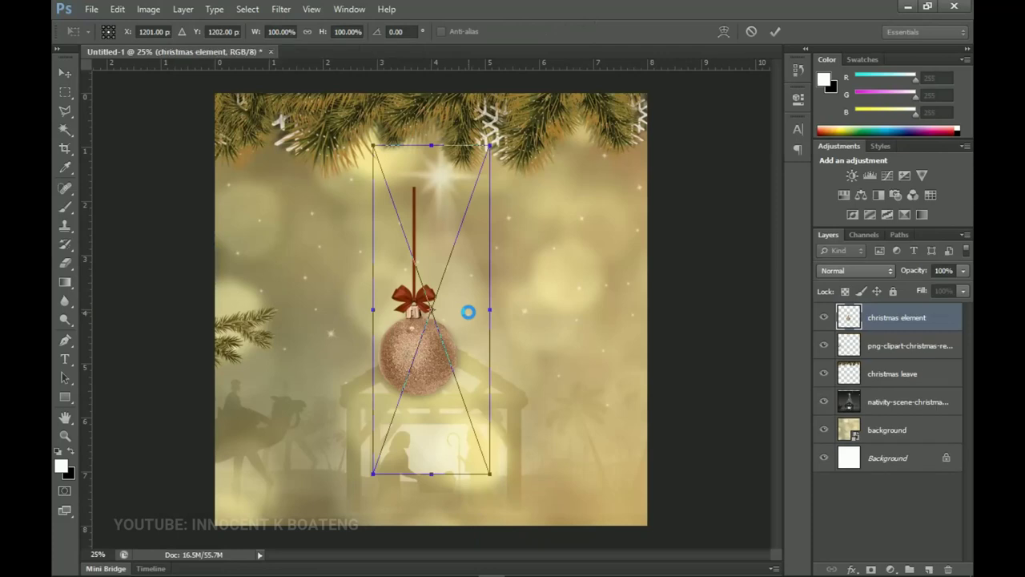
pyautogui.press('Return')
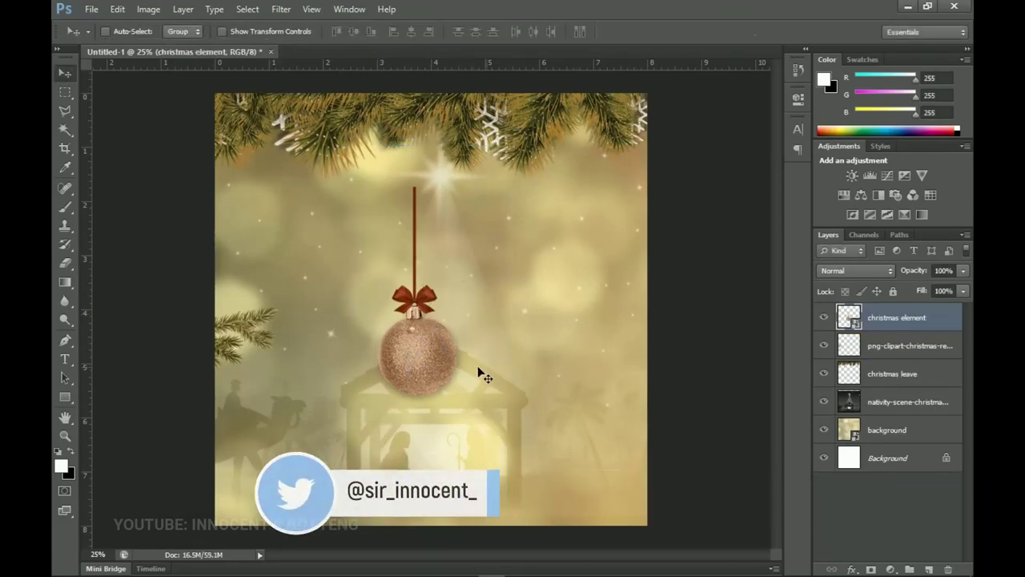
pyautogui.moveTo(428, 310); pyautogui.dragTo(304, 241)
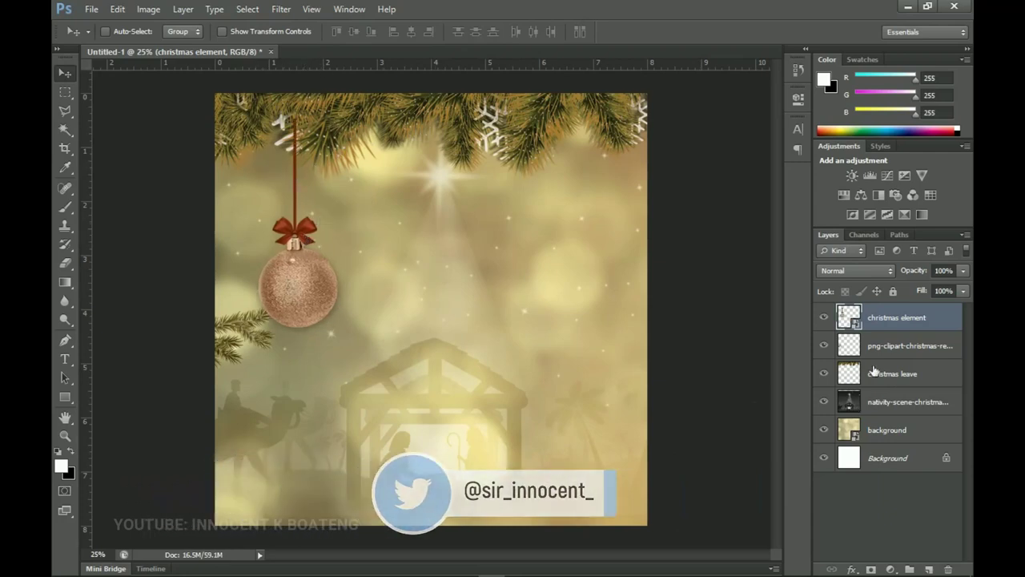
# Move the christmas element layer below the christmas leave layer and position the ornament hanging from the upper-left pine branches.
pyautogui.moveTo(895, 318); pyautogui.dragTo(892, 389)
pyautogui.moveTo(393, 327); pyautogui.dragTo(375, 289)
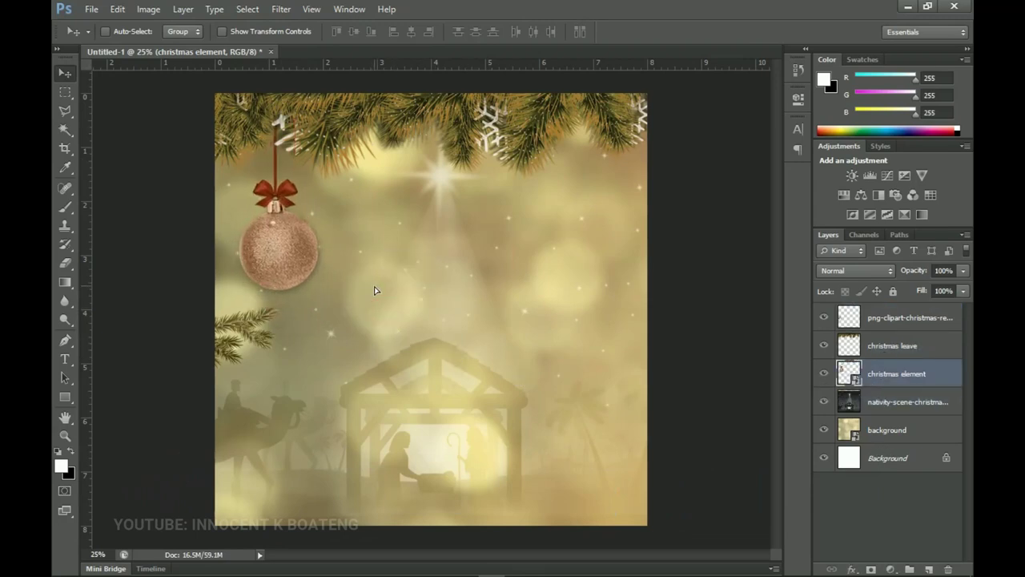
pyautogui.hotkey('shift', 'Down')
pyautogui.hotkey('shift', 'Down')
pyautogui.hotkey('shift', 'Down')
pyautogui.hotkey('shift', 'Down')
pyautogui.hotkey('shift', 'Down')
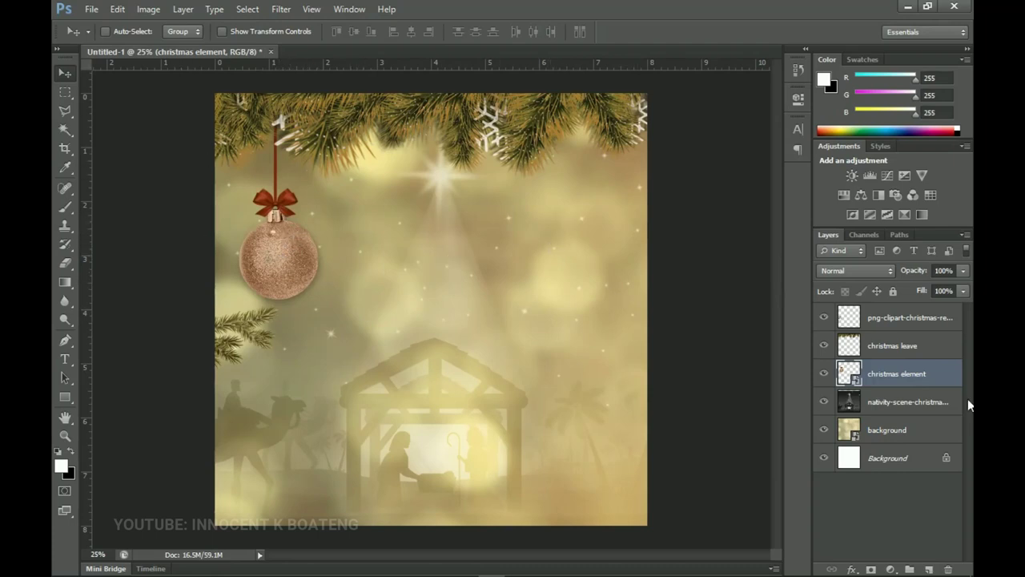
# Rasterize the christmas element layer and set its hue to +18 with Hue/Saturation.
pyautogui.rightClick(934, 373)
pyautogui.click(829, 227)
pyautogui.hotkey('ctrl', 'u')
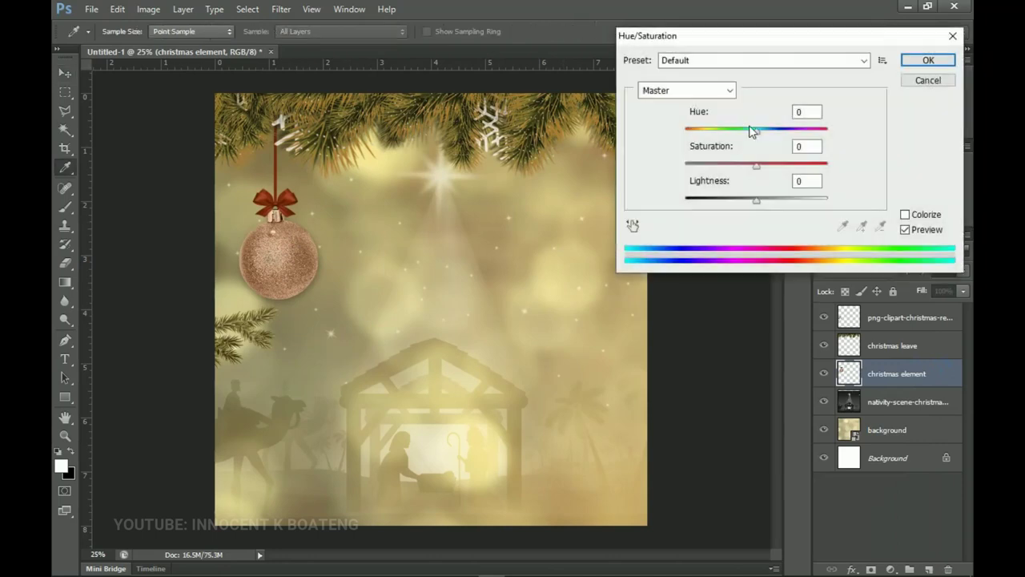
pyautogui.moveTo(756, 132)
pyautogui.mouseDown()
pyautogui.moveTo(746, 133)
pyautogui.moveTo(771, 137)
pyautogui.mouseUp()
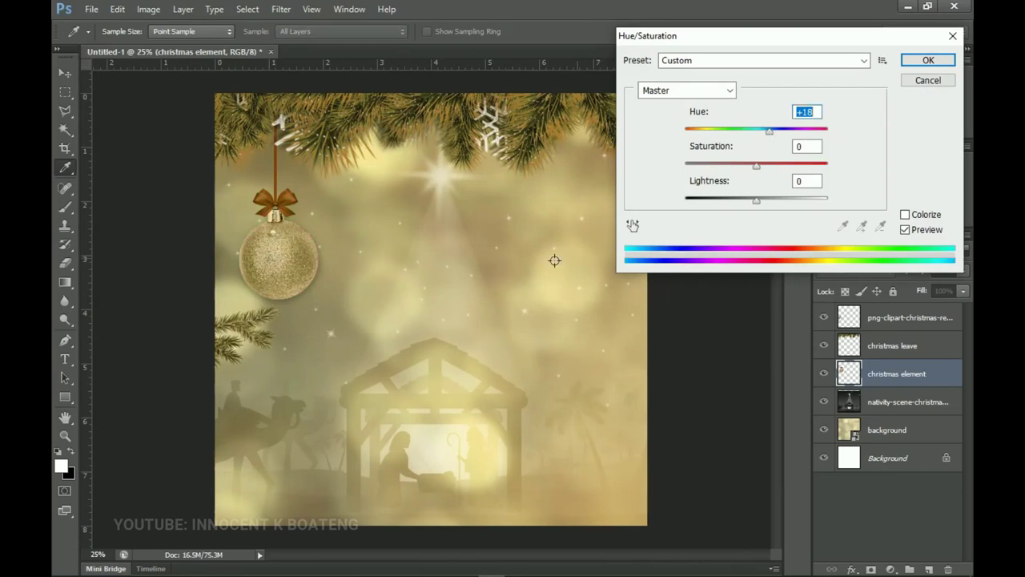
pyautogui.click(928, 62)
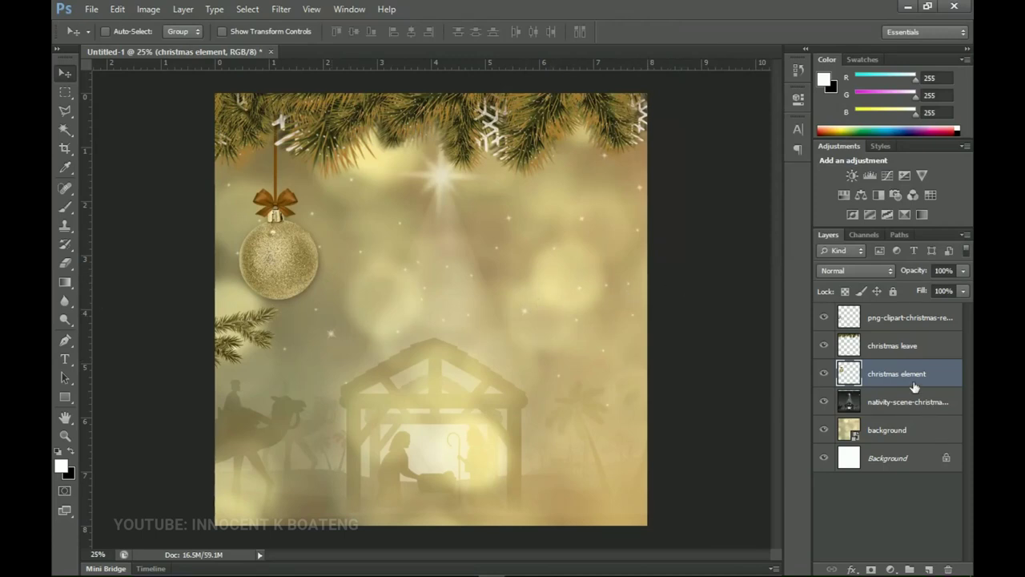
# Duplicate the gold ornament to the canvas's upper right and shift both ornaments up slightly.
pyautogui.hotkey('ctrl', 'j')
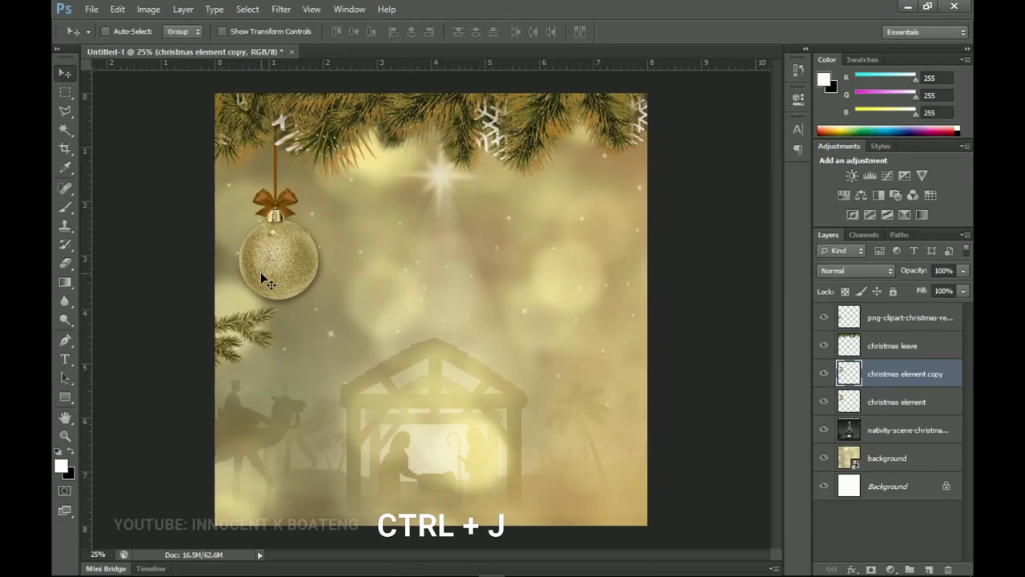
pyautogui.moveTo(281, 268); pyautogui.dragTo(582, 272)
pyautogui.keyDown('shift'); pyautogui.click(896, 402); pyautogui.keyUp('shift')
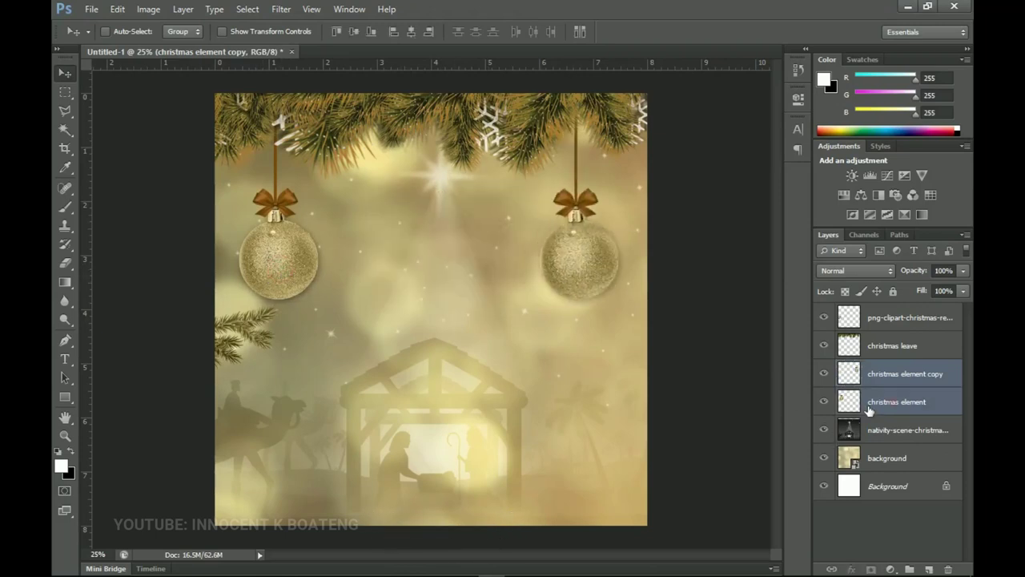
pyautogui.moveTo(602, 366)
pyautogui.mouseDown()
pyautogui.moveTo(600, 350)
pyautogui.moveTo(598, 362)
pyautogui.mouseUp()
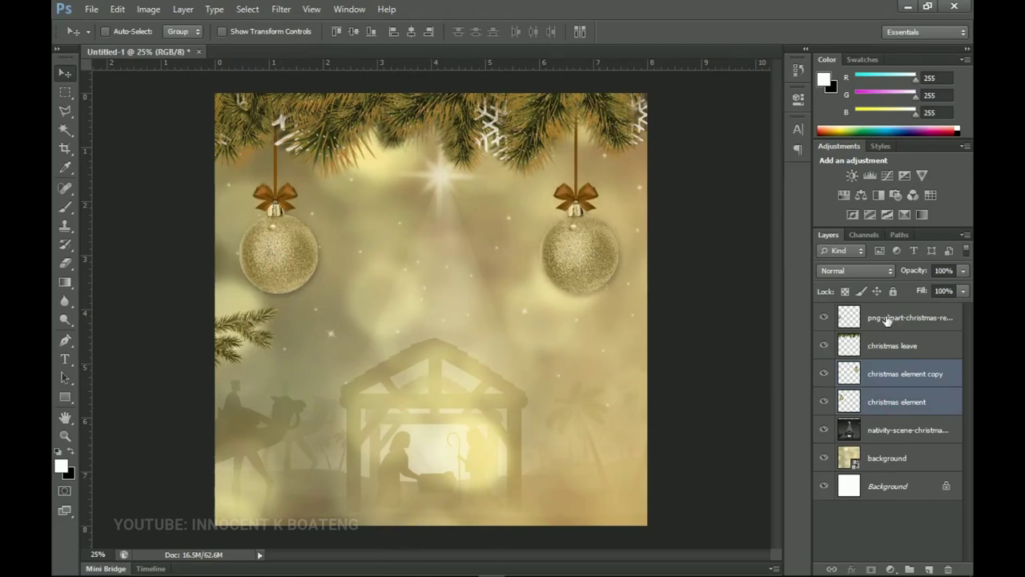
# Move the tree branch down along the canvas's left edge to just above the camel rider.
pyautogui.click(889, 319)
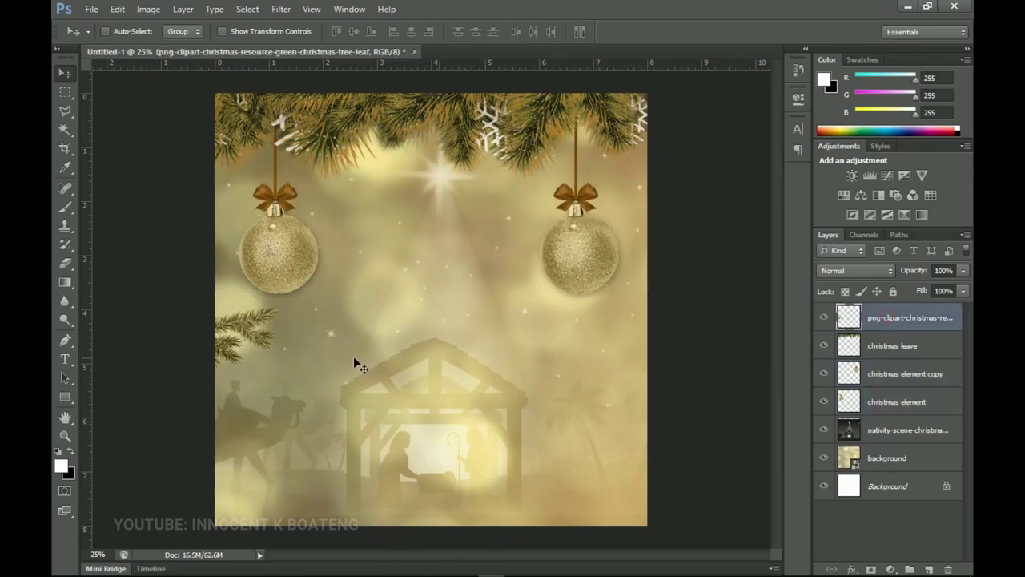
pyautogui.rightClick(249, 337)
pyautogui.click(277, 342)
pyautogui.moveTo(264, 340); pyautogui.dragTo(258, 375)
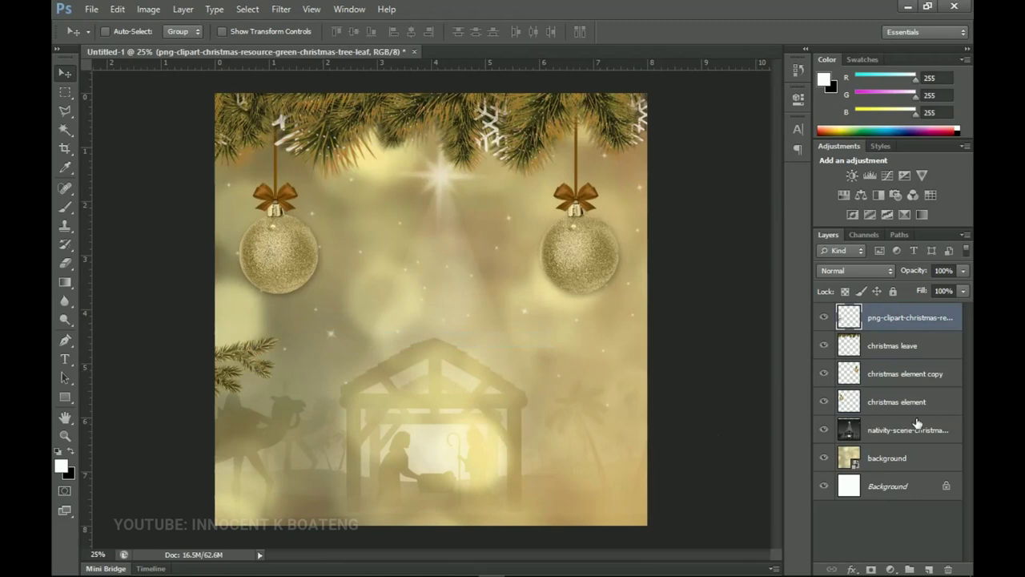
# Duplicate the right ornament, scale the copy to about 52% just right of the star, and duplicate it left of the star.
pyautogui.click(908, 384)
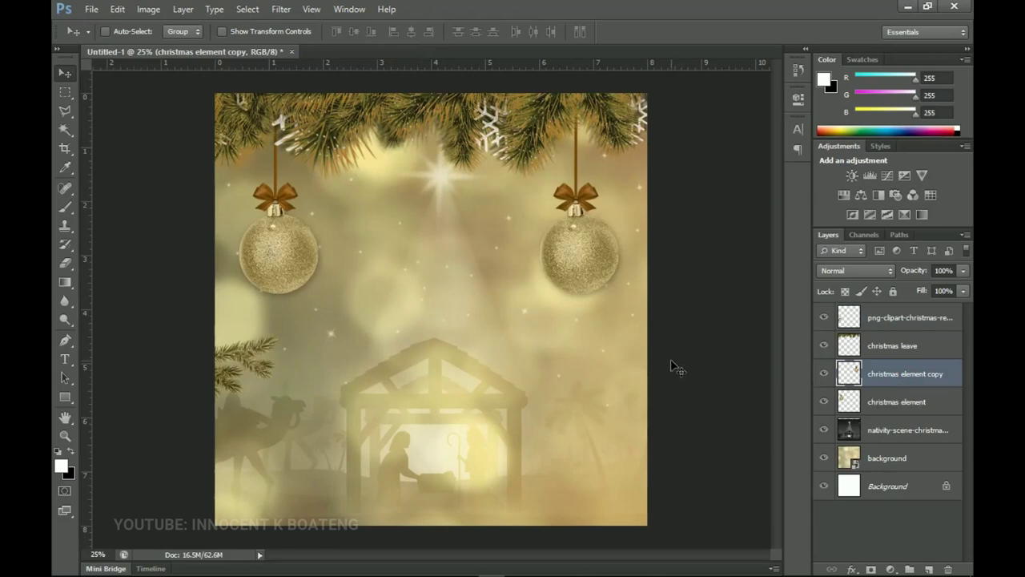
pyautogui.moveTo(579, 224); pyautogui.dragTo(488, 205)
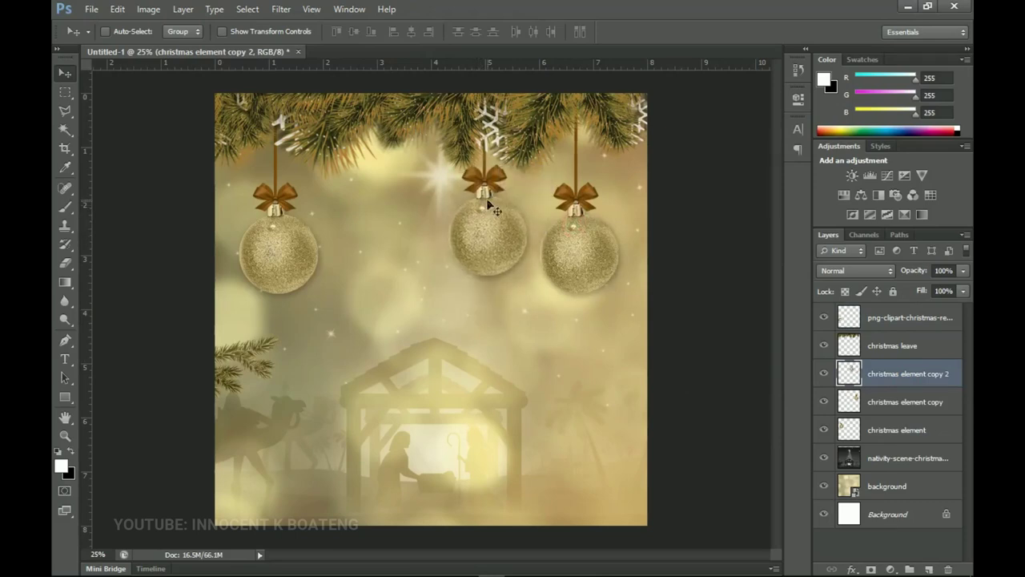
pyautogui.hotkey('ctrl', 't')
pyautogui.moveTo(538, 289); pyautogui.dragTo(510, 234)
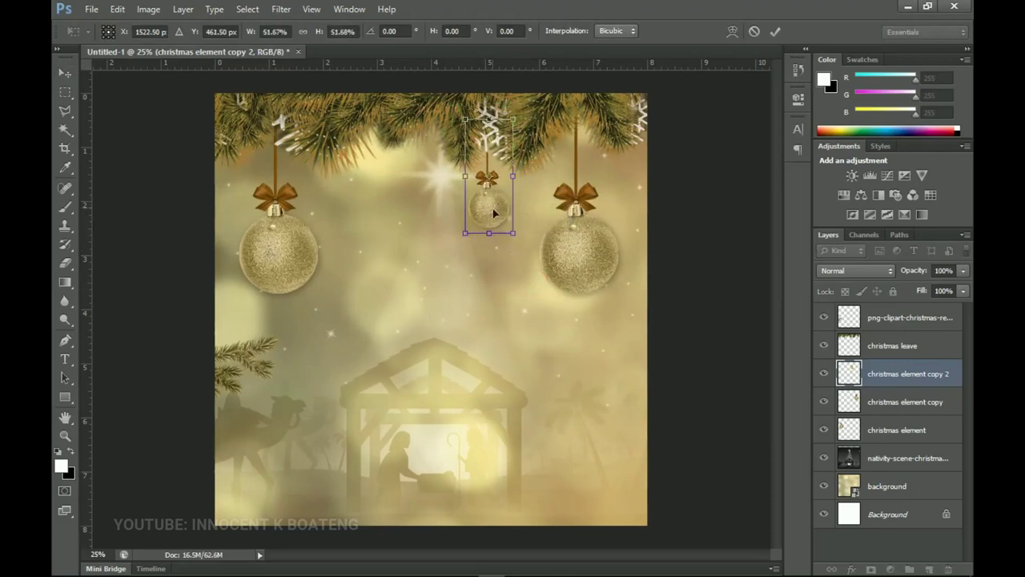
pyautogui.press('Return')
pyautogui.moveTo(501, 277); pyautogui.dragTo(502, 267)
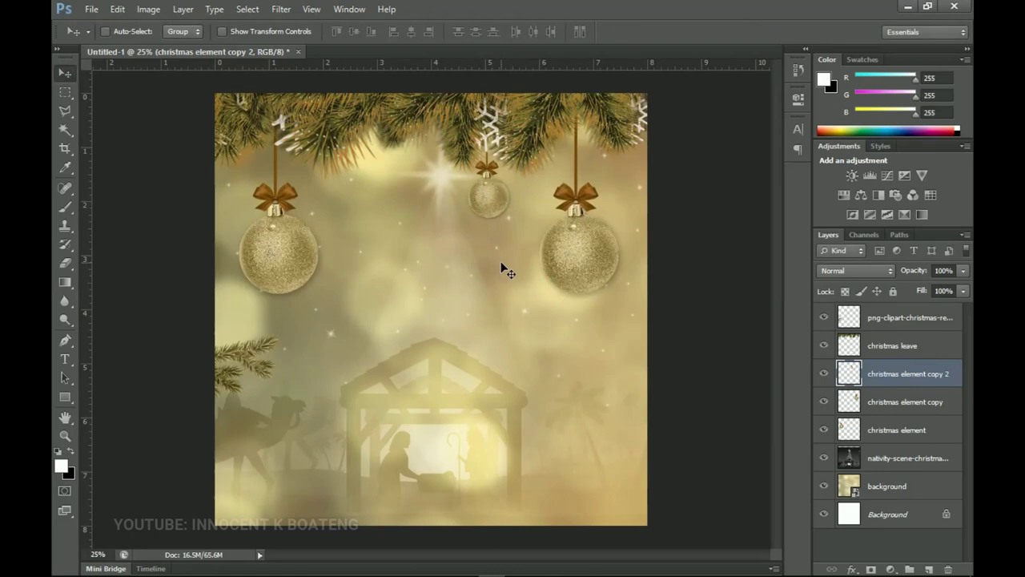
pyautogui.hotkey('ctrl', 'j')
pyautogui.moveTo(487, 215); pyautogui.dragTo(386, 188)
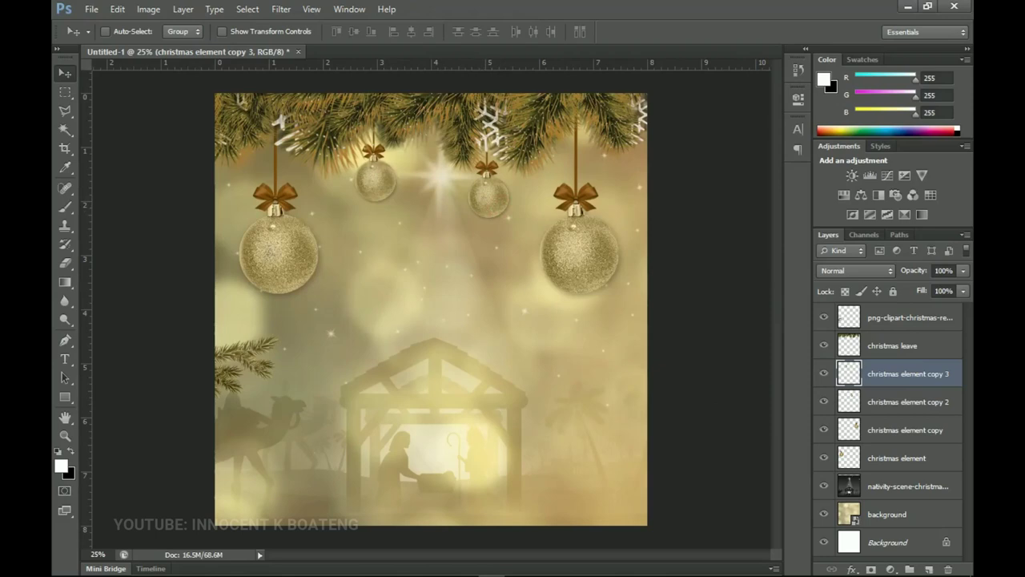
# Place the christmas ball image at 100% scale in the canvas's lower-left corner, partly cut off by the edge.
pyautogui.click(145, 568)
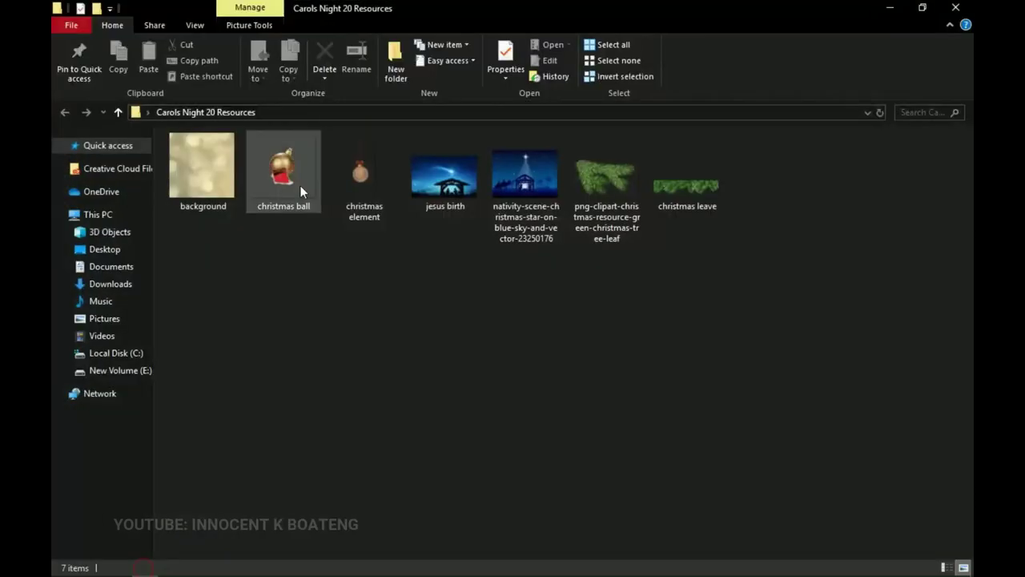
pyautogui.moveTo(282, 182); pyautogui.dragTo(343, 488)
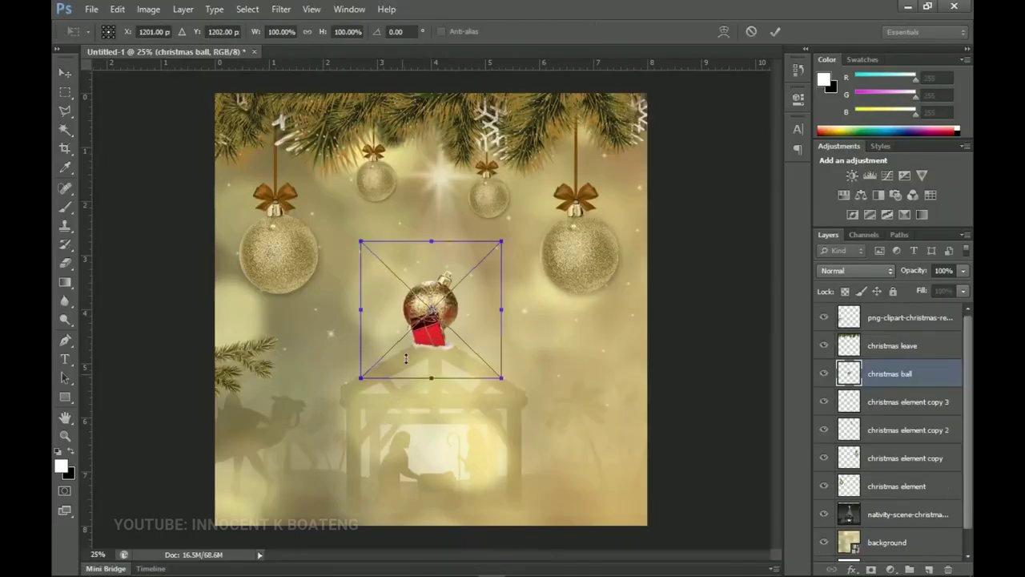
pyautogui.moveTo(464, 311); pyautogui.dragTo(270, 491)
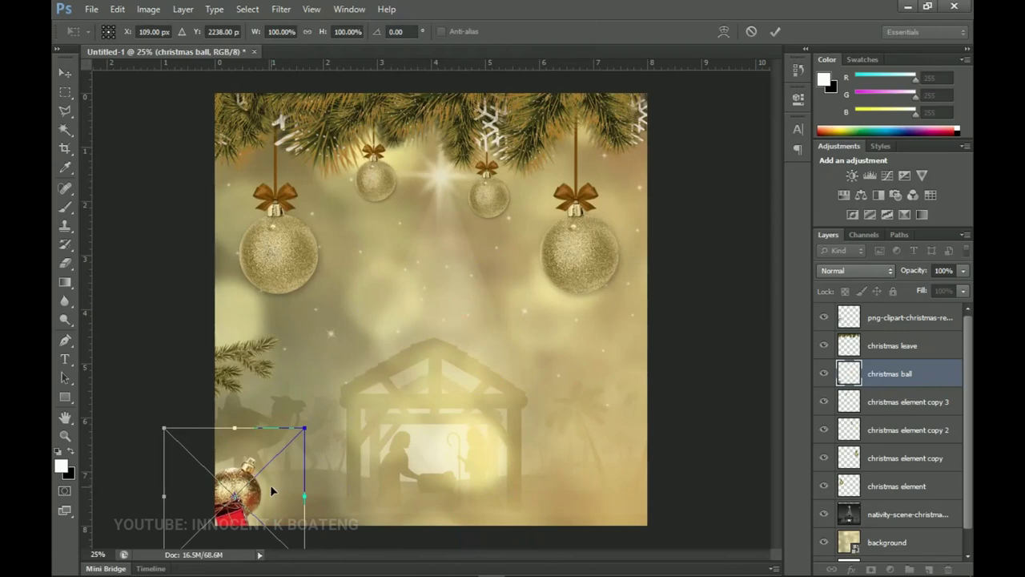
pyautogui.press('Return')
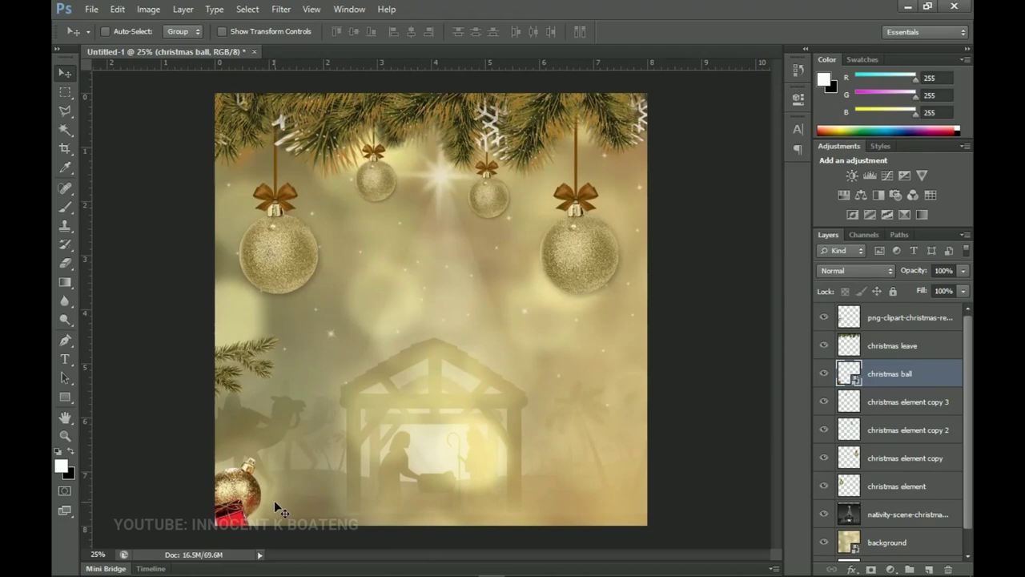
# Duplicate the christmas ball into the canvas's lower-right corner and flip the copy horizontally.
pyautogui.hotkey('ctrl', 'j')
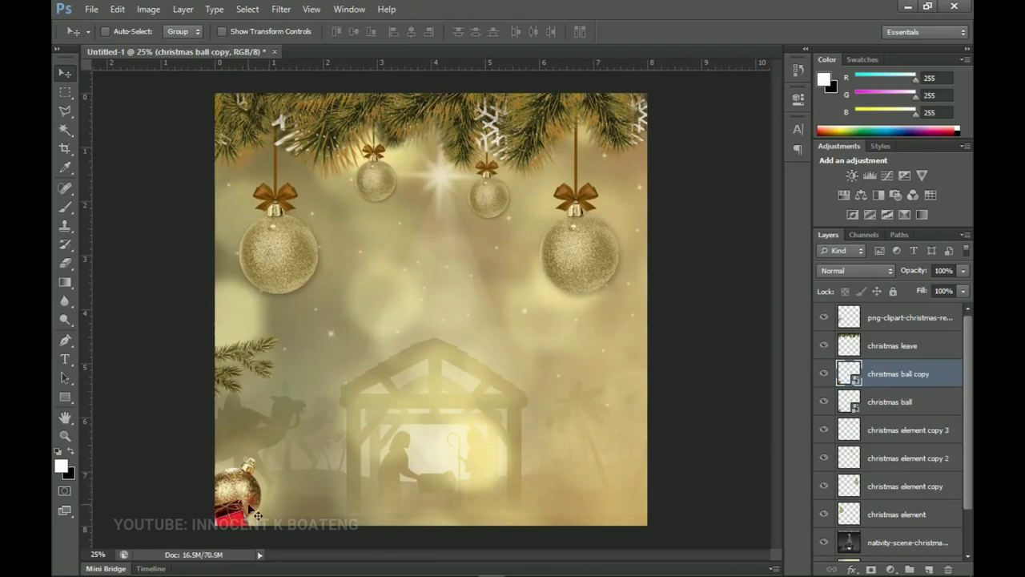
pyautogui.moveTo(347, 496); pyautogui.dragTo(668, 494)
pyautogui.hotkey('ctrl', 't')
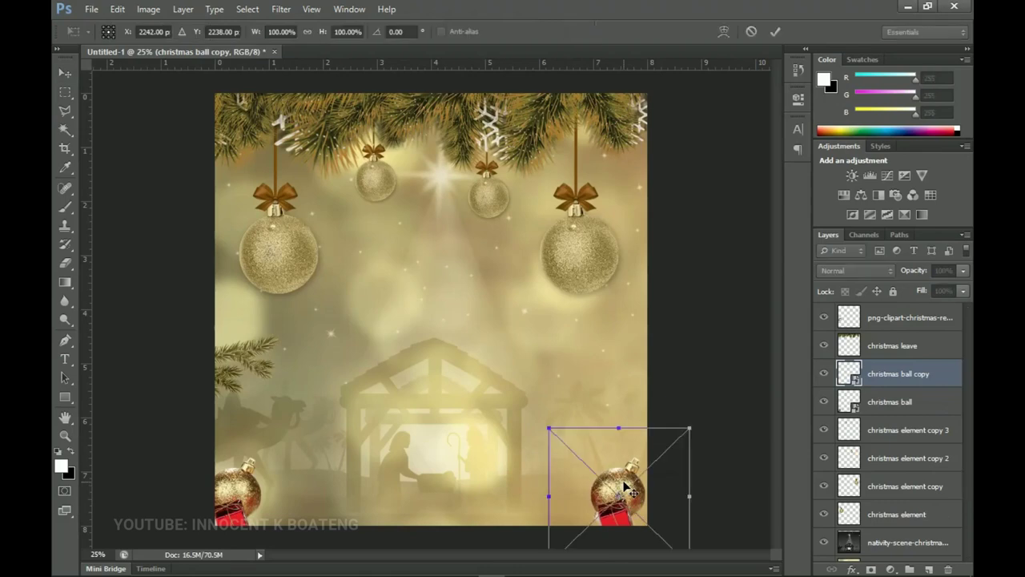
pyautogui.rightClick(626, 487)
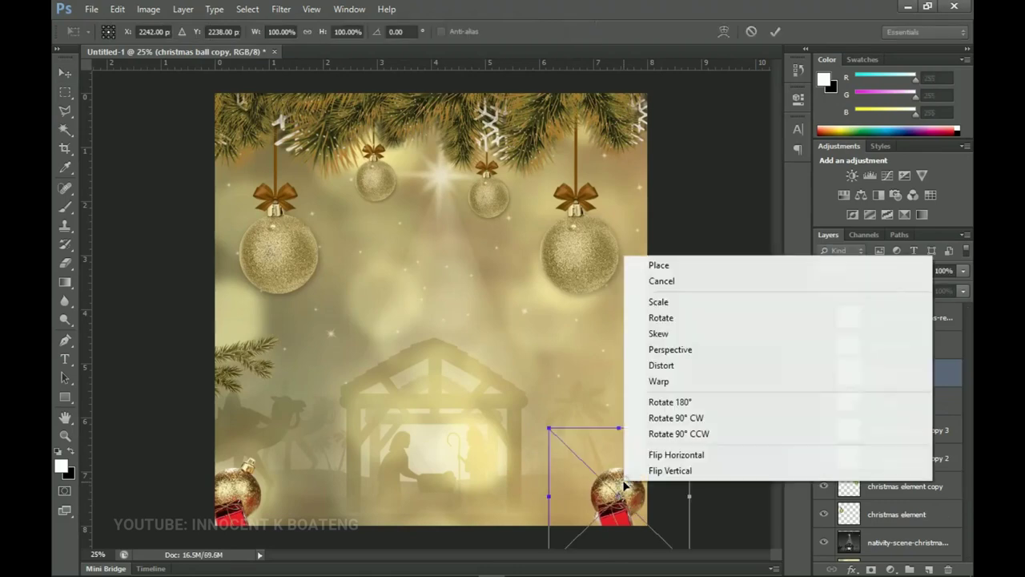
pyautogui.click(675, 455)
pyautogui.press('Return')
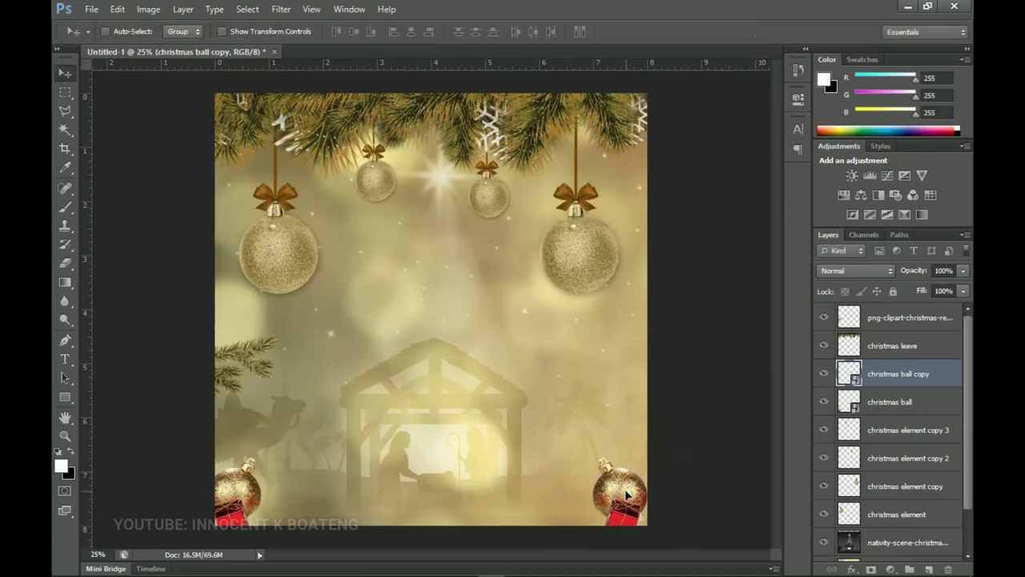
pyautogui.moveTo(627, 494); pyautogui.dragTo(630, 497)
# Add a new empty layer directly above the large right ornament's layer, christmas element copy.
pyautogui.rightClick(274, 255)
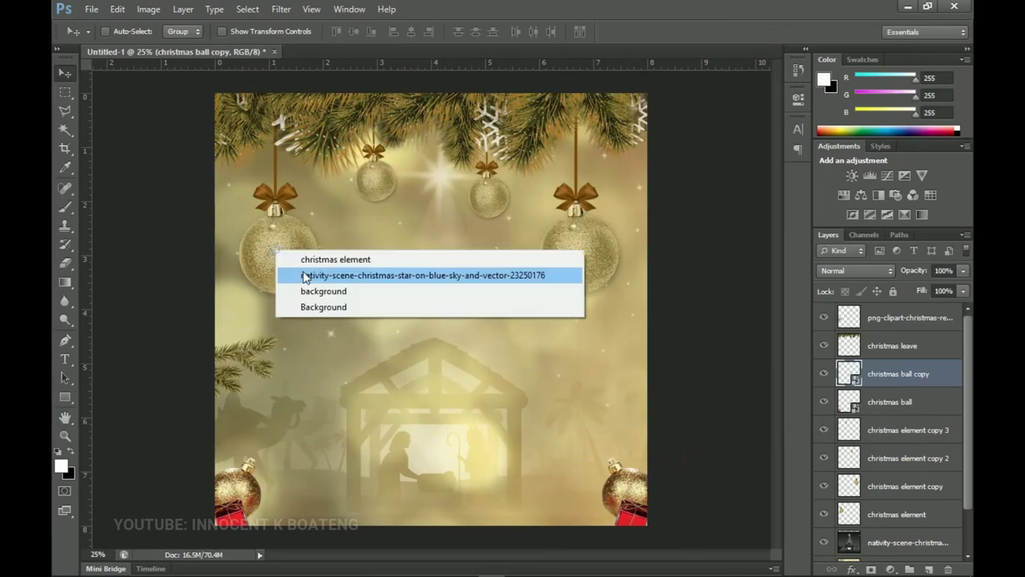
pyautogui.click(333, 257)
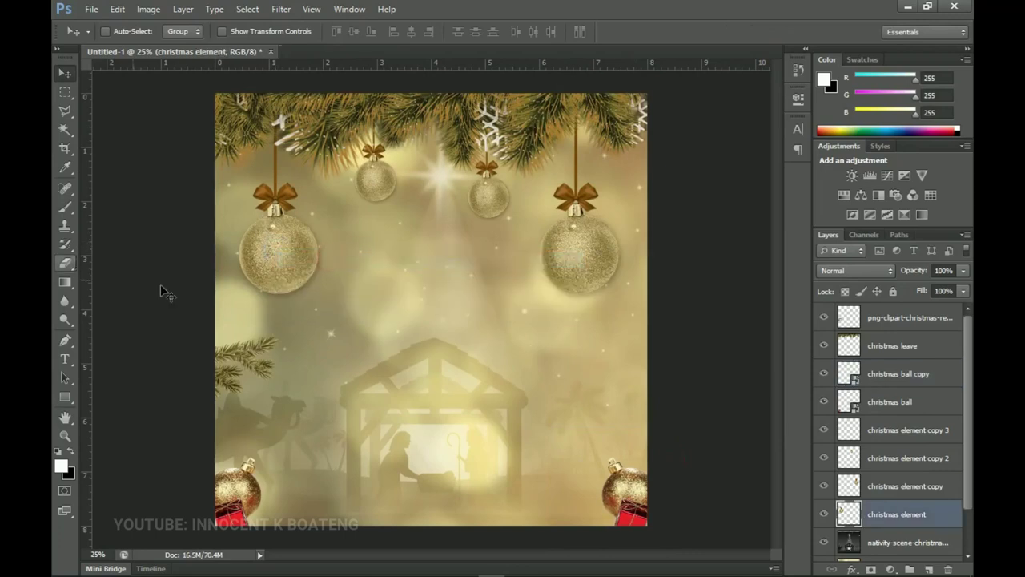
pyautogui.click(890, 460)
pyautogui.click(902, 490)
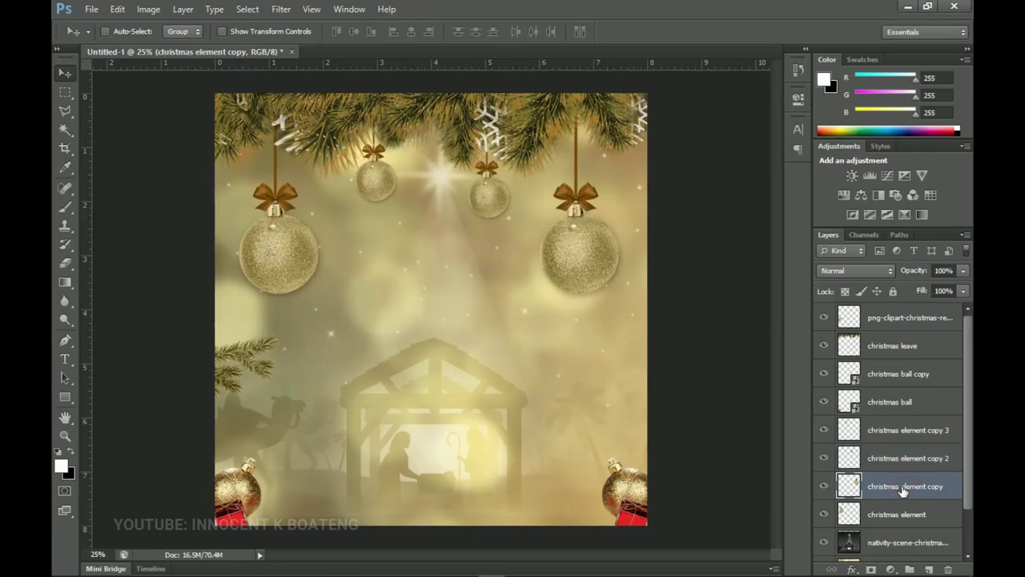
pyautogui.click(929, 570)
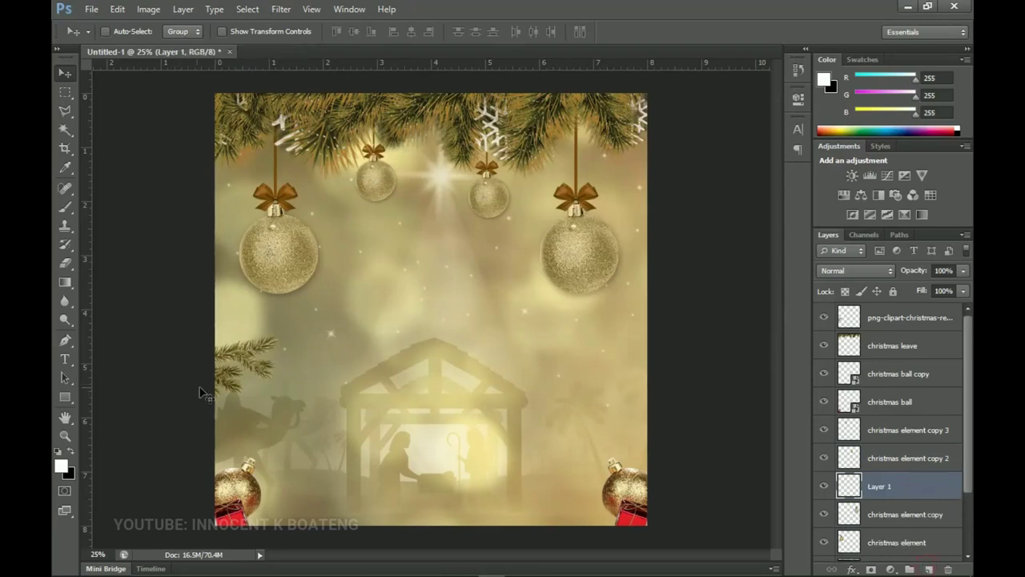
# Paint a white dab on the upper part of the large left ornament with a 400 px brush at 0% hardness.
pyautogui.press('b')
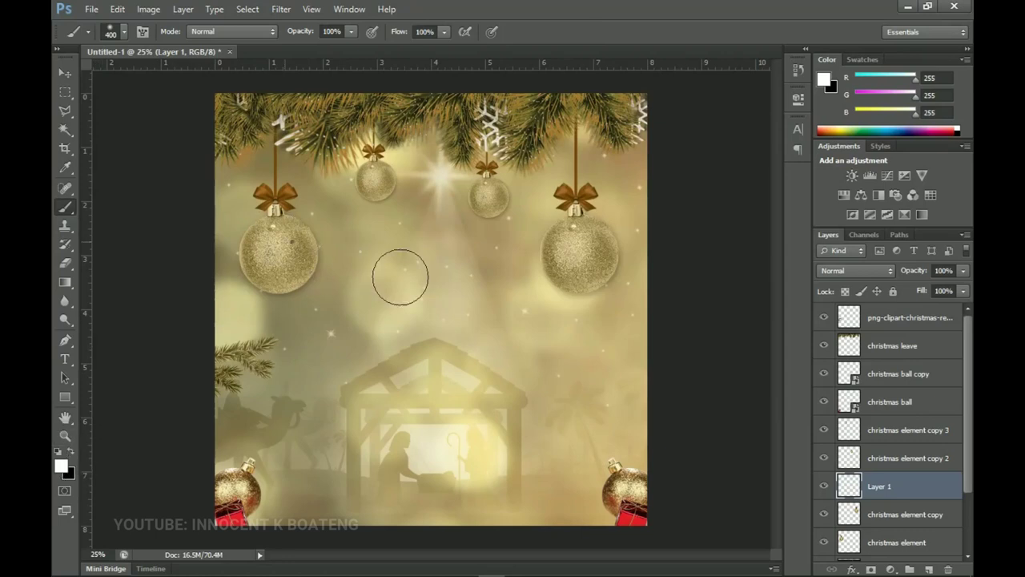
pyautogui.rightClick(282, 241)
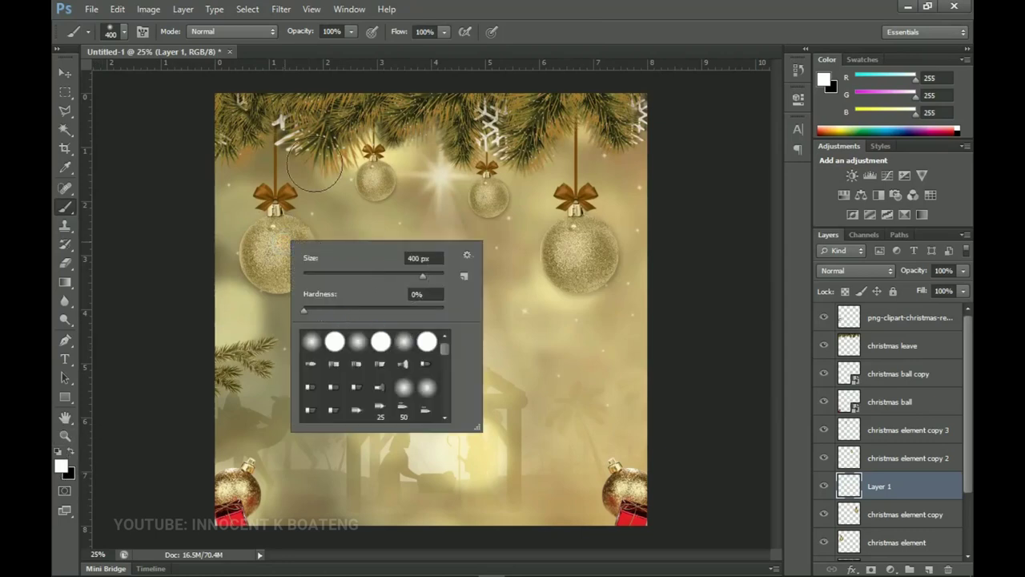
pyautogui.click(406, 31)
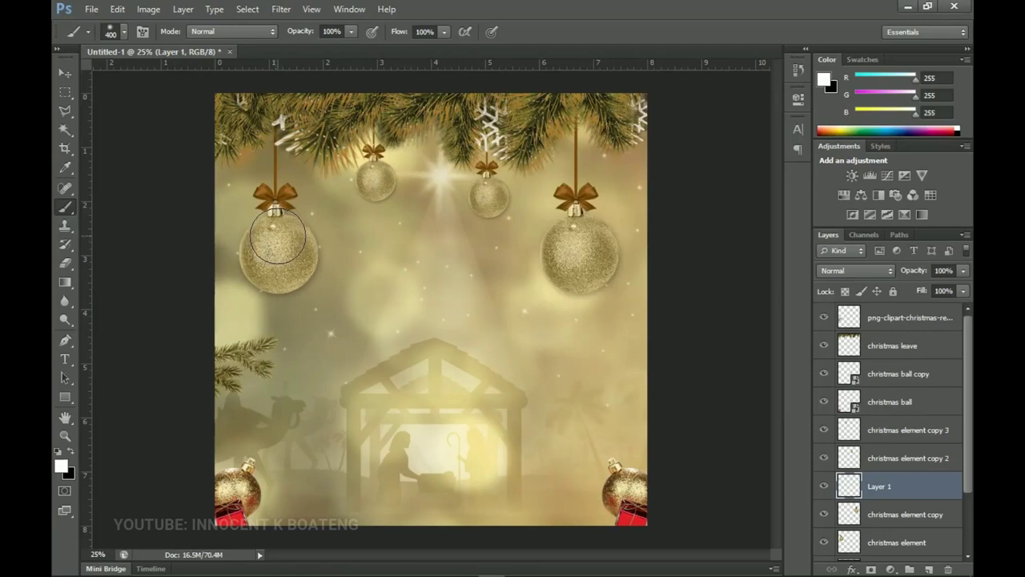
pyautogui.click(277, 236)
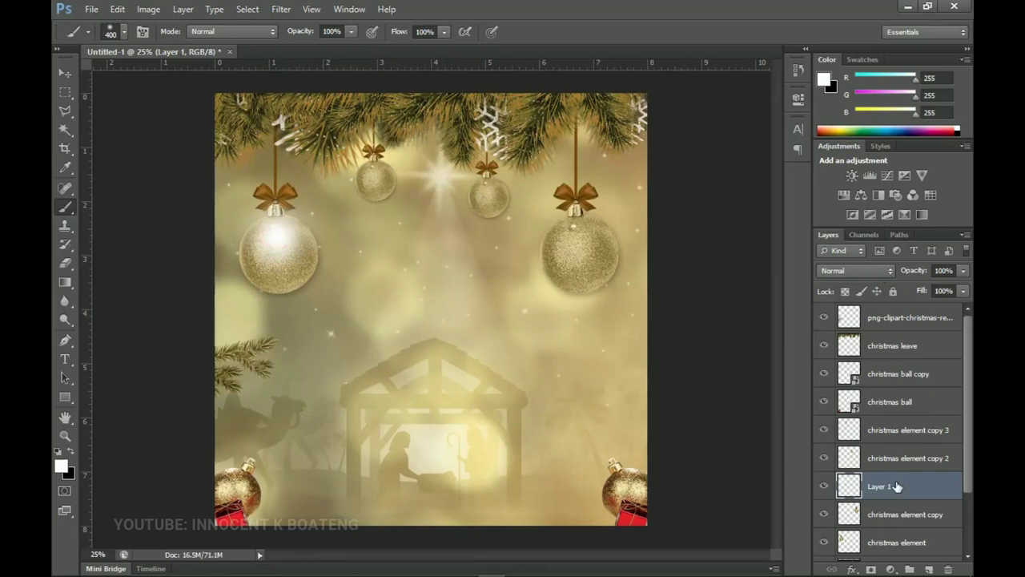
# Set the highlight layer's blend mode to Overlay and add another white dab on the large left ornament.
pyautogui.click(875, 270)
pyautogui.click(851, 181)
pyautogui.click(254, 257)
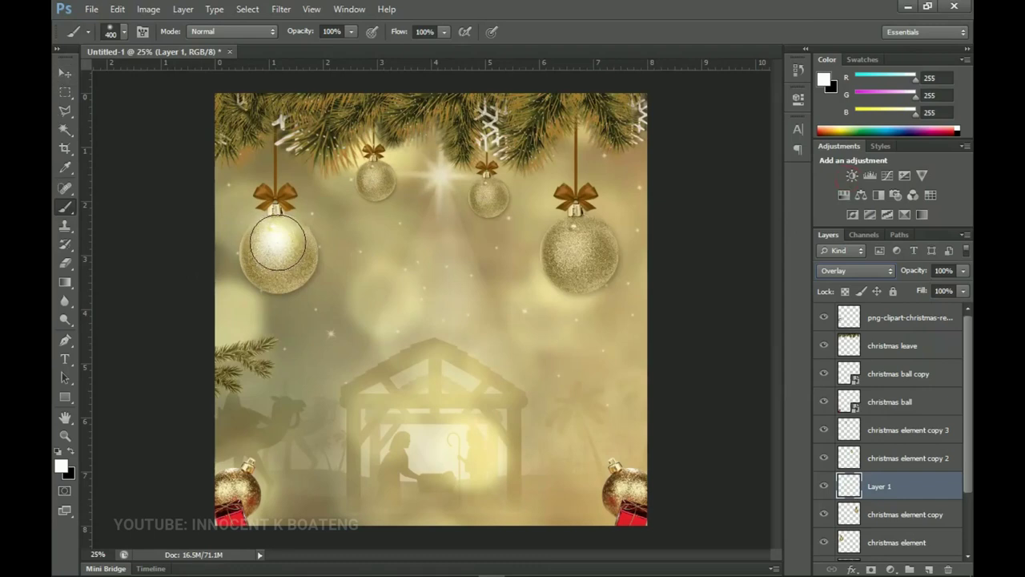
pyautogui.click(277, 242)
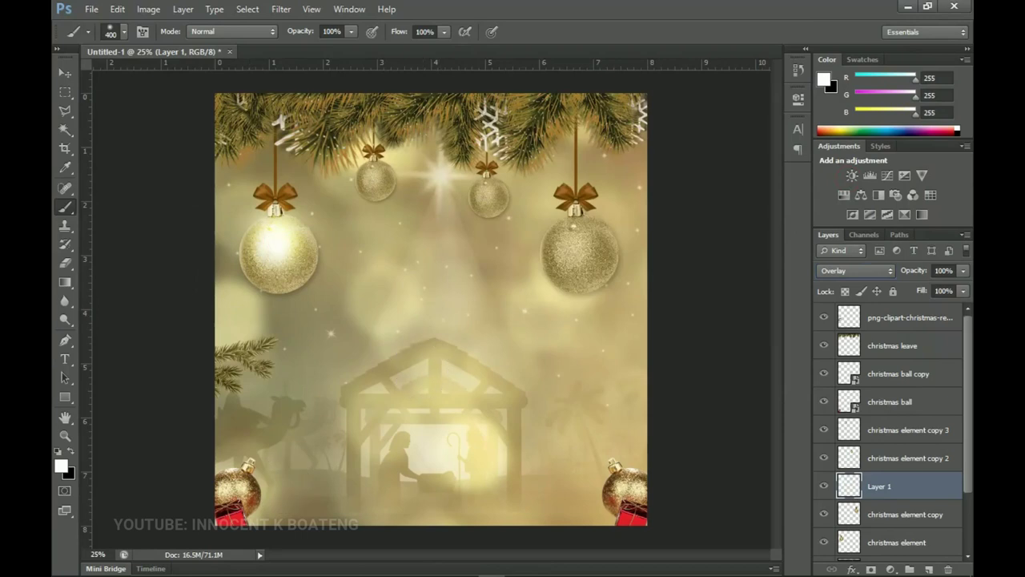
# Duplicate the highlight layer and move the copy onto the large right ornament.
pyautogui.press('v')
pyautogui.hotkey('ctrl', 'j')
pyautogui.moveTo(293, 270); pyautogui.dragTo(582, 261)
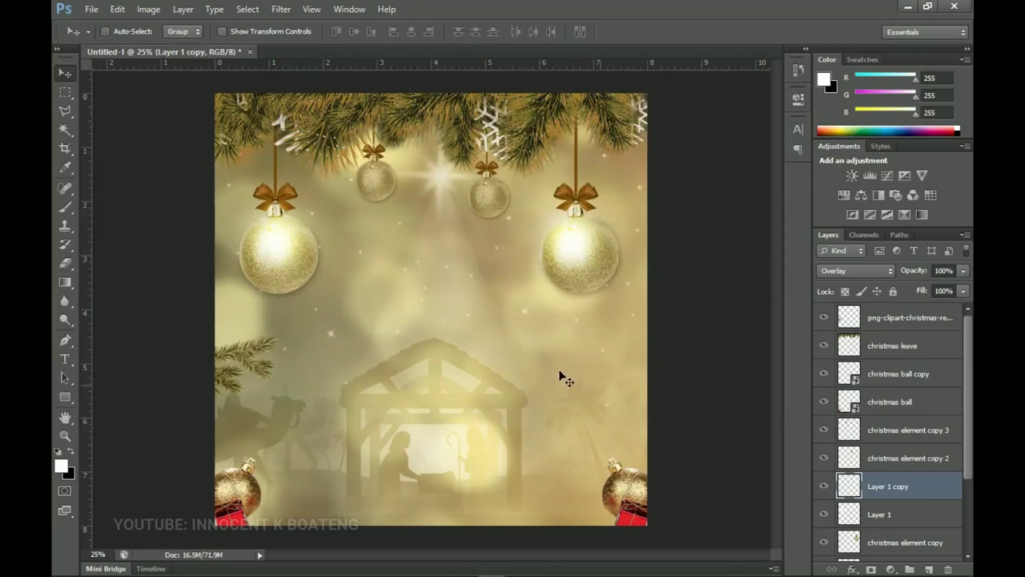
# Group all decoration layers from christmas element up to the png-clipart-christmas layer and name the group Elements.
pyautogui.scroll(-1, 929, 484)
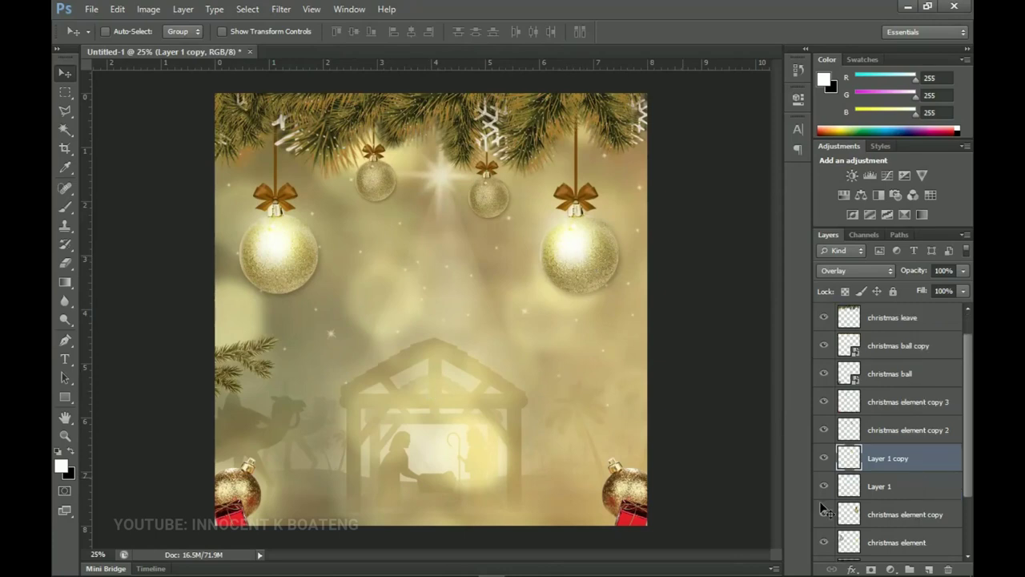
pyautogui.scroll(-3, 872, 421)
pyautogui.click(909, 464)
pyautogui.scroll(4, 908, 400)
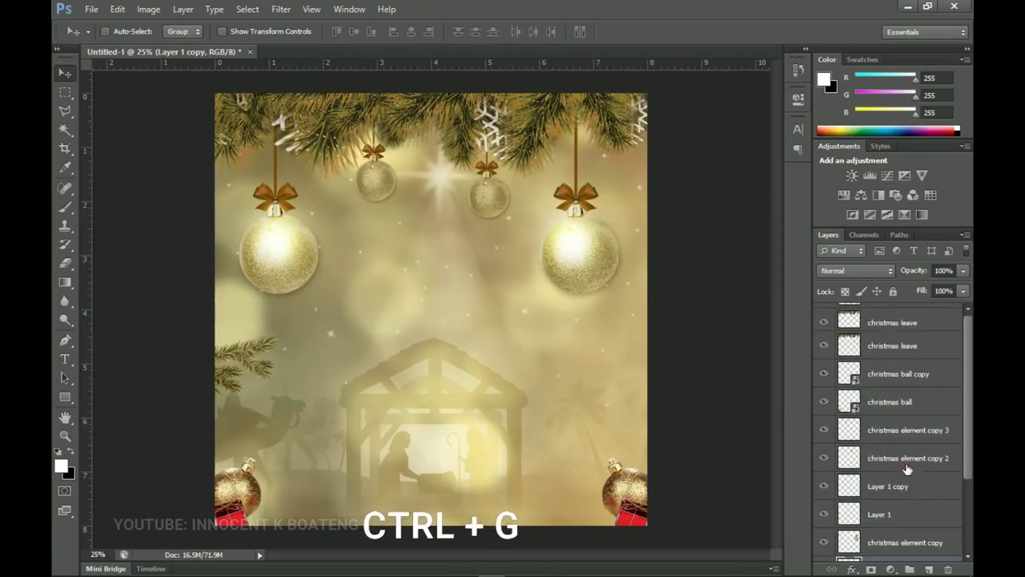
pyautogui.keyDown('shift'); pyautogui.click(901, 320); pyautogui.keyUp('shift')
pyautogui.hotkey('ctrl', 'g')
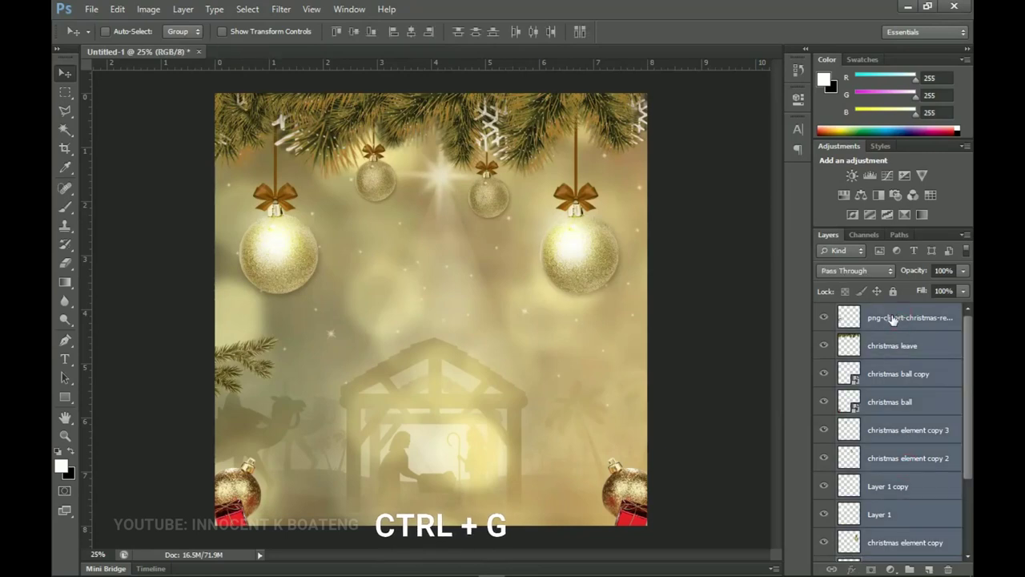
pyautogui.doubleClick(882, 312)
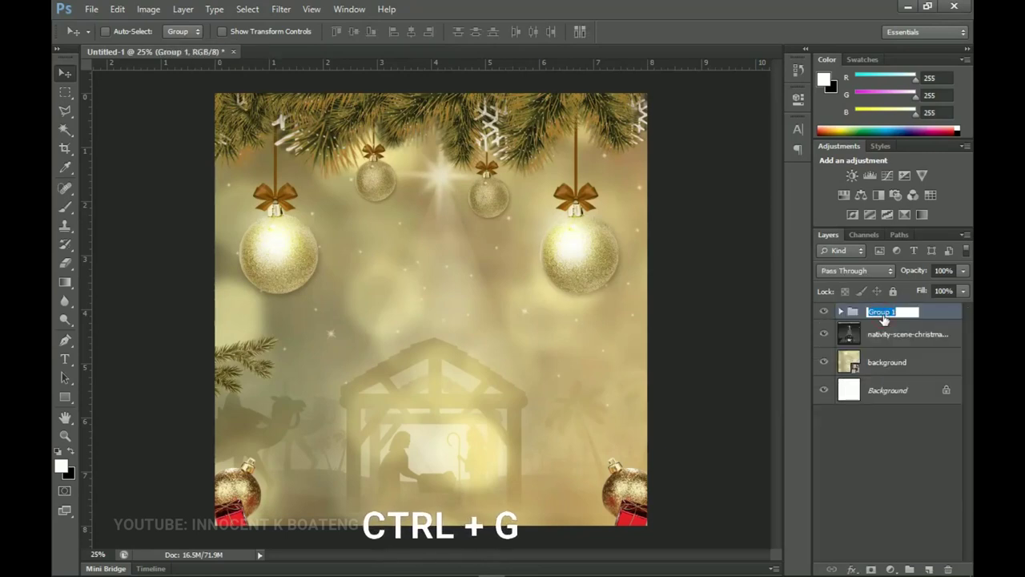
pyautogui.write('Element')
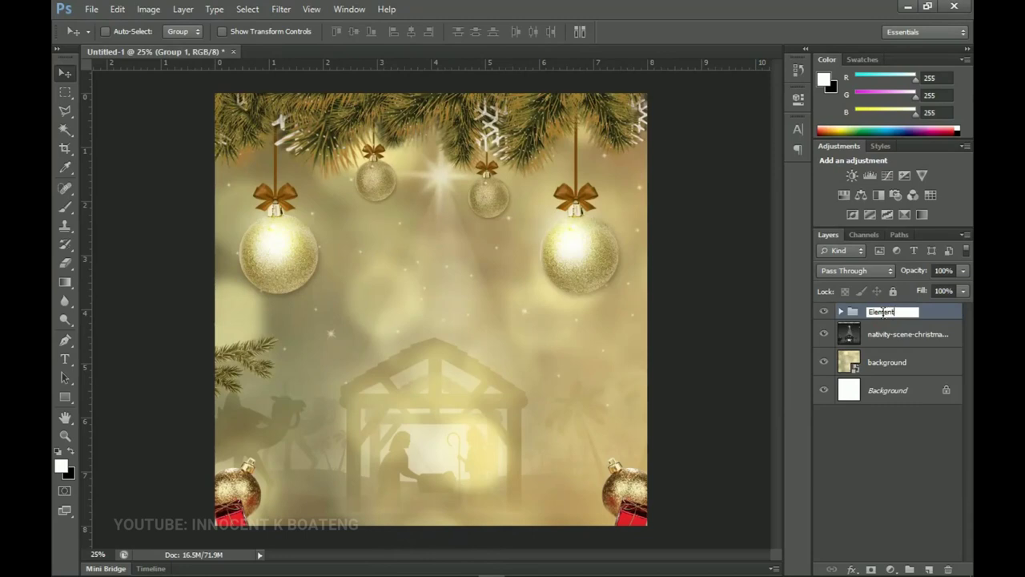
pyautogui.write('s')
pyautogui.press('Return')
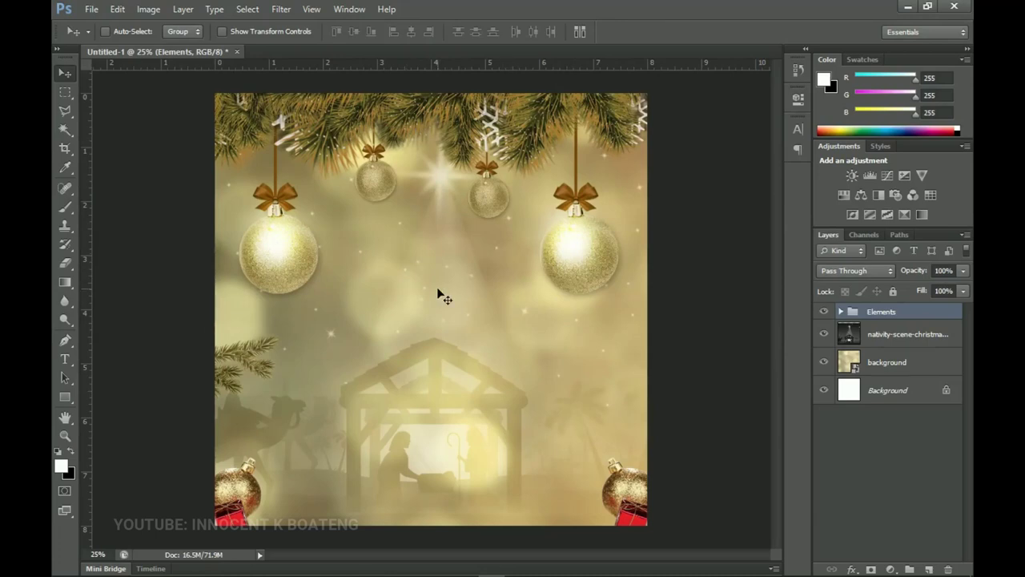
# Start a text layer below the small ornaments and set its font to ETH.
pyautogui.click(65, 358)
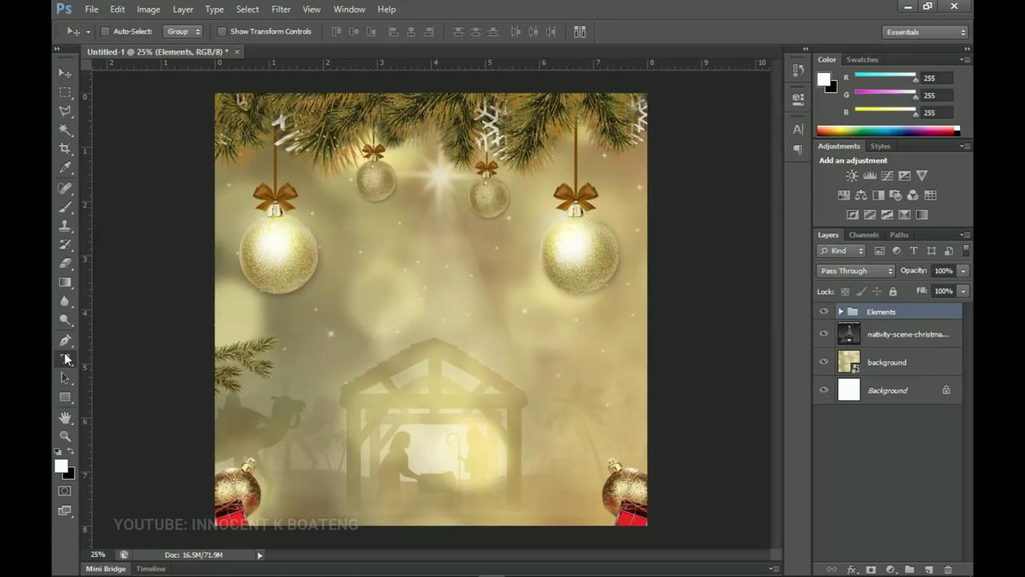
pyautogui.moveTo(575, 569)
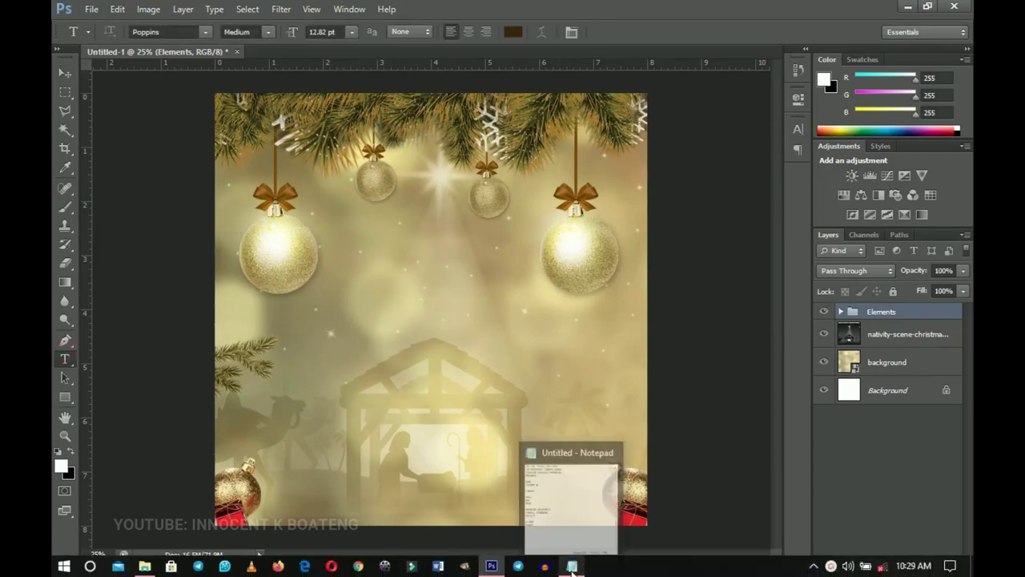
pyautogui.click(396, 241)
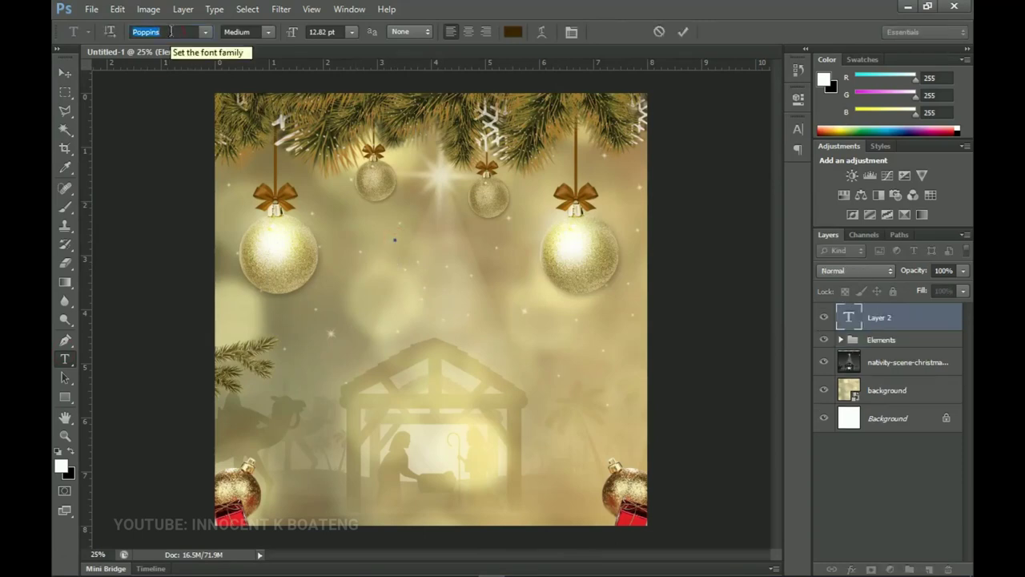
pyautogui.write('ETH')
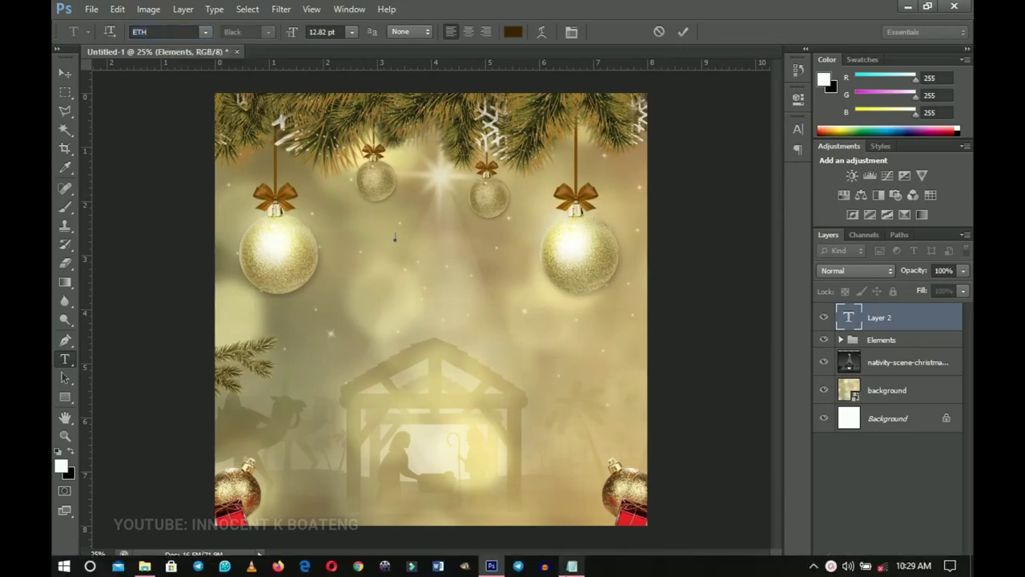
# Copy the lines "THE METHODIST CHURCH GHANA EBENEZER SOCIETY, AFRANCHO PRESENTS" from the Notepad file and paste them into the new text layer.
pyautogui.click(569, 566)
pyautogui.moveTo(651, 207); pyautogui.dragTo(568, 164)
pyautogui.hotkey('ctrl', 'c')
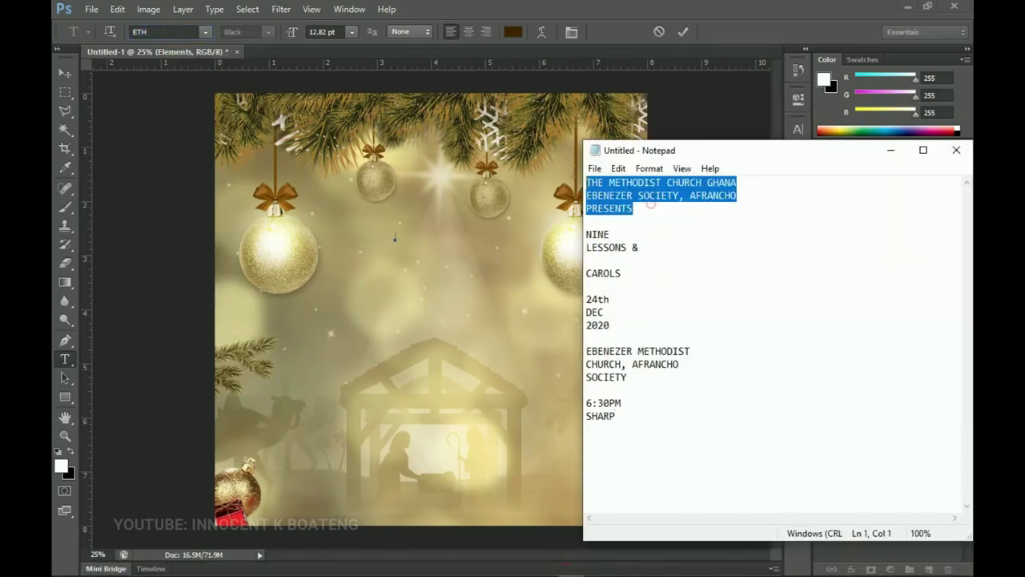
pyautogui.click(359, 246)
pyautogui.hotkey('ctrl', 'v')
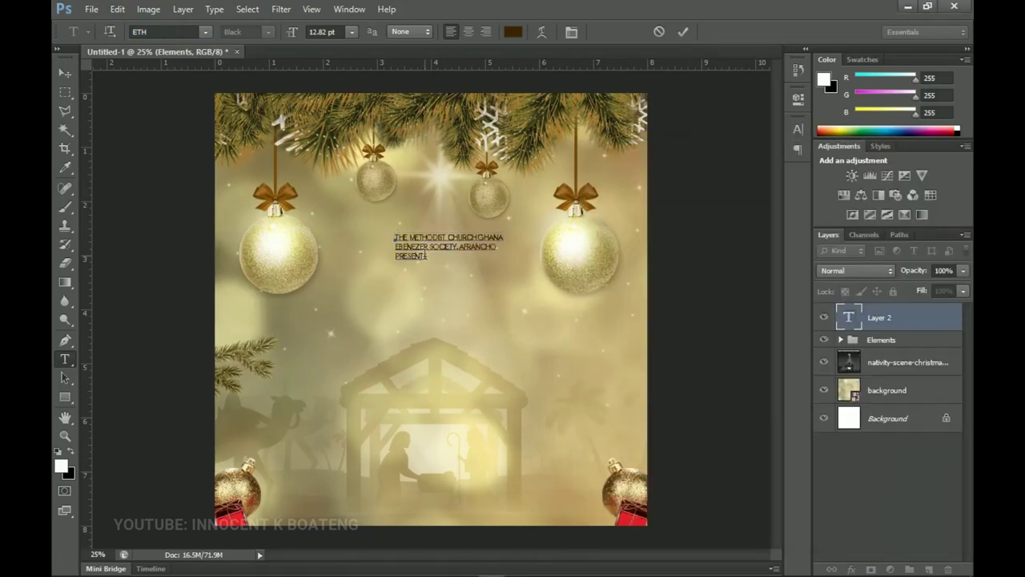
# Center-align all three lines of the church heading and finish editing the text.
pyautogui.hotkey('ctrl', 'a')
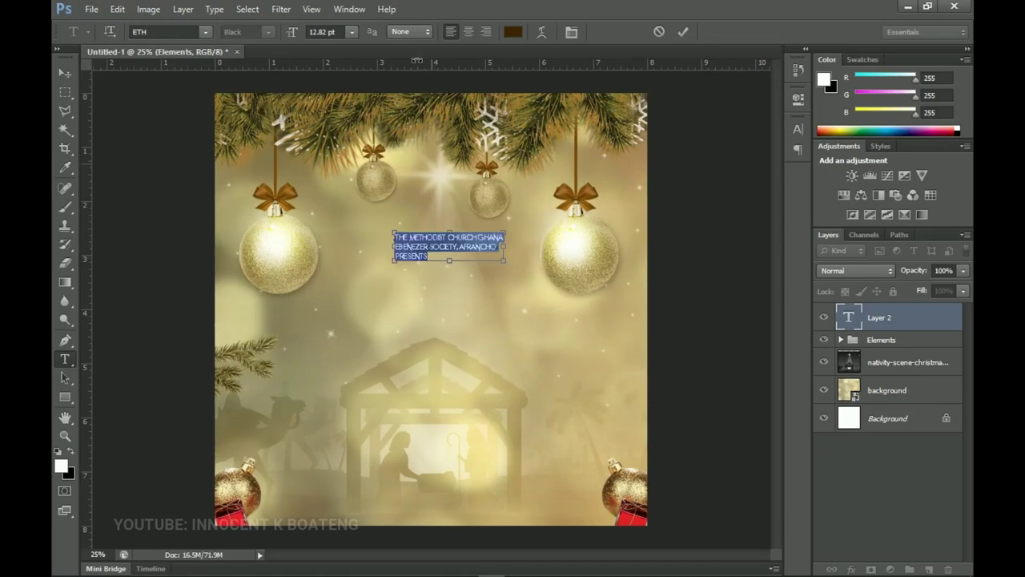
pyautogui.click(469, 32)
pyautogui.click(61, 77)
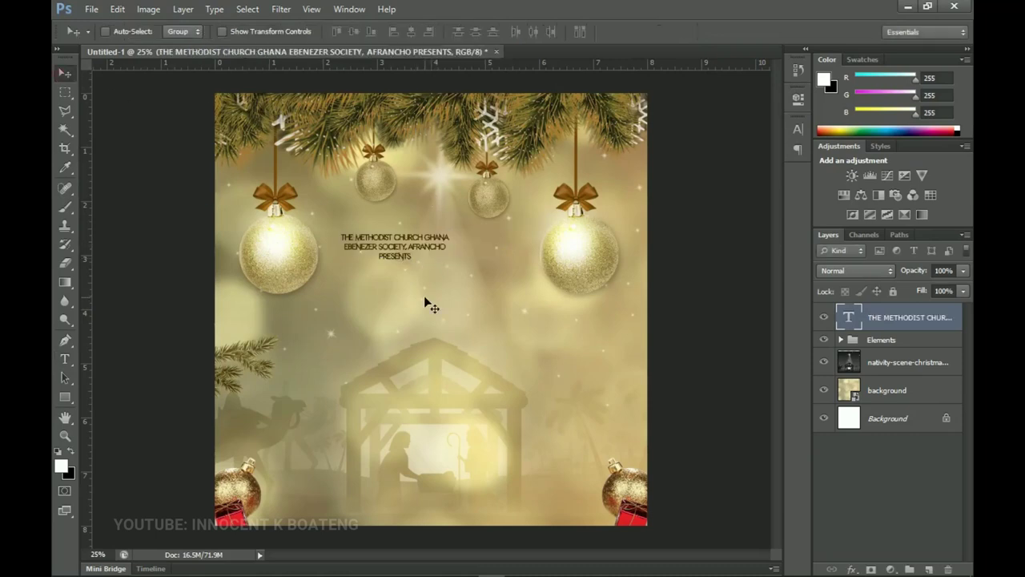
# Scale the church heading to about 156% and center it horizontally on the canvas.
pyautogui.hotkey('ctrl', 't')
pyautogui.moveTo(449, 260); pyautogui.dragTo(479, 268)
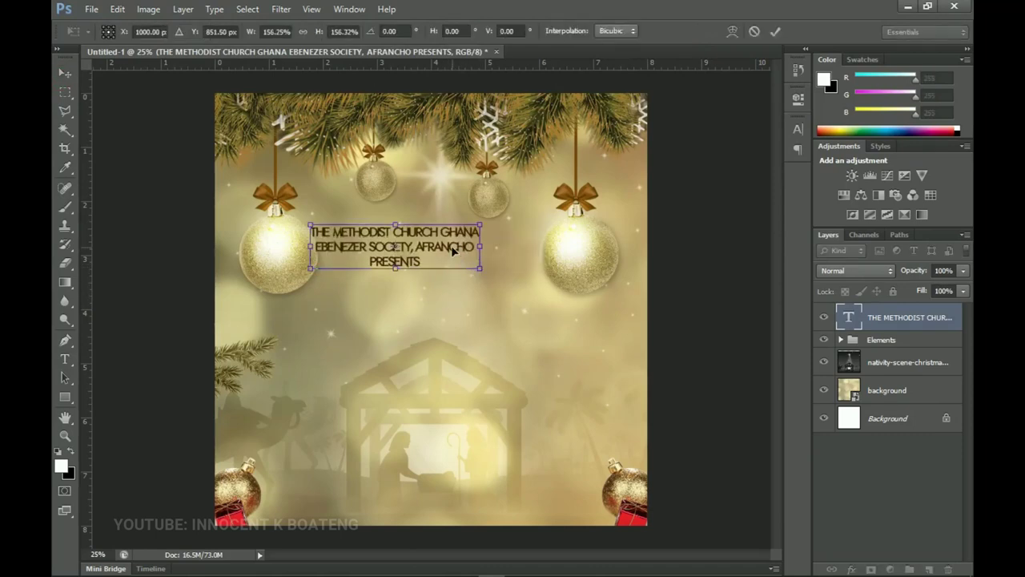
pyautogui.press('Return')
pyautogui.hotkey('ctrl', 'a')
pyautogui.click(416, 36)
pyautogui.hotkey('ctrl', 'd')
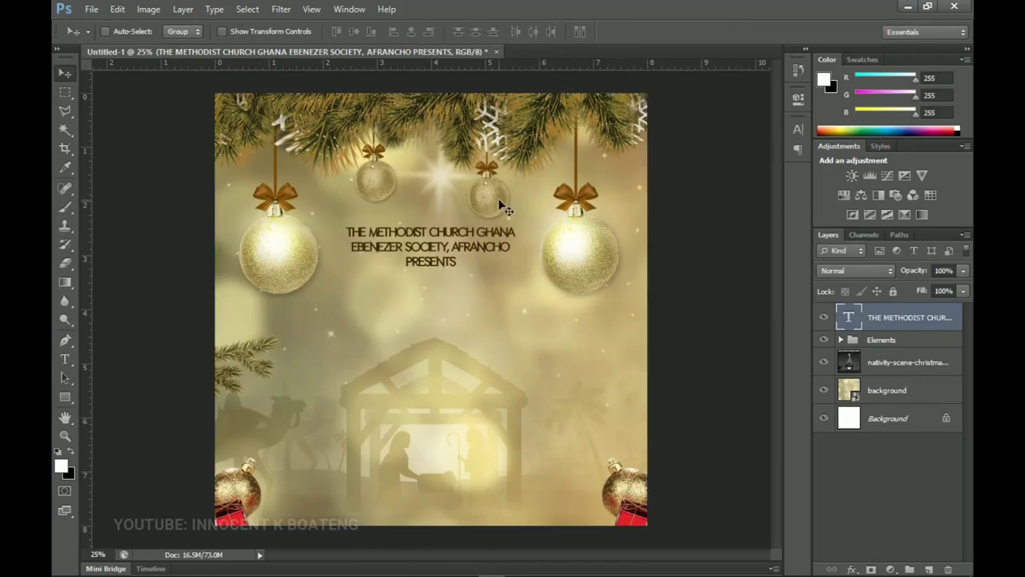
# Select all of the church heading's text and set its tracking to -40.
pyautogui.press('z')
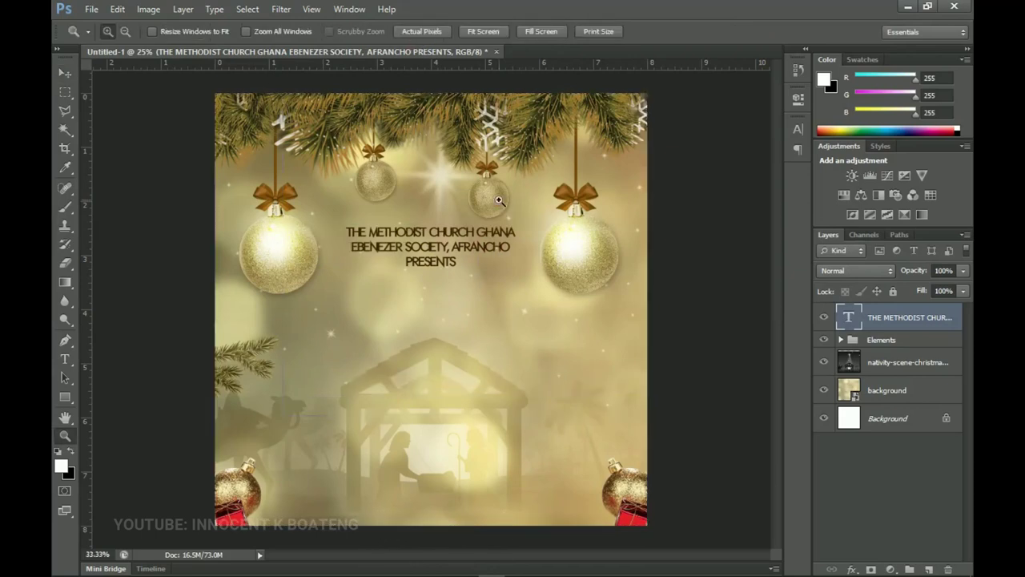
pyautogui.click(496, 204)
pyautogui.click(426, 221)
pyautogui.press('v')
pyautogui.moveTo(467, 239); pyautogui.dragTo(490, 163)
pyautogui.moveTo(460, 210); pyautogui.dragTo(473, 276)
pyautogui.press('t')
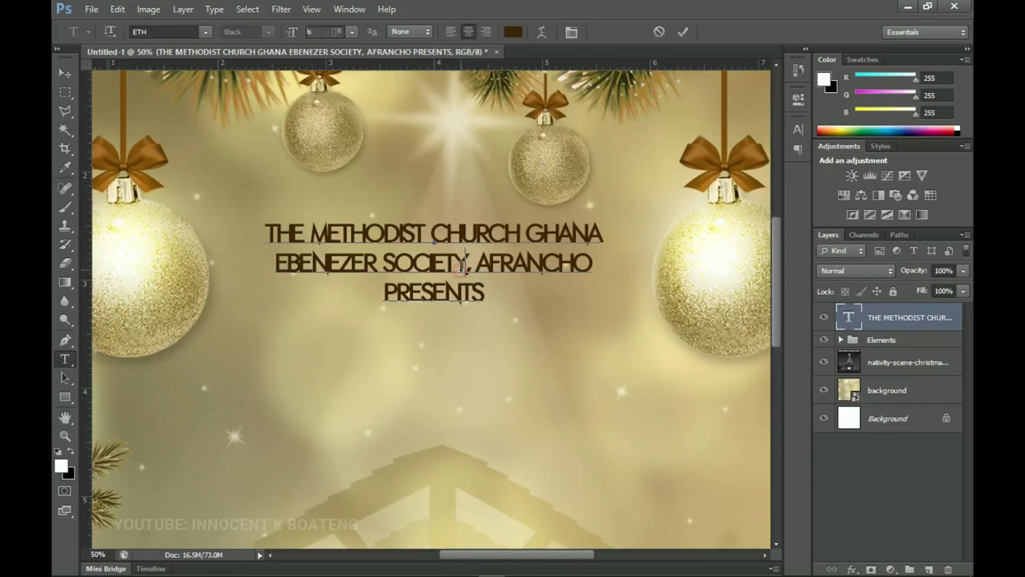
pyautogui.click(459, 269)
pyautogui.hotkey('ctrl', 'a')
pyautogui.click(570, 33)
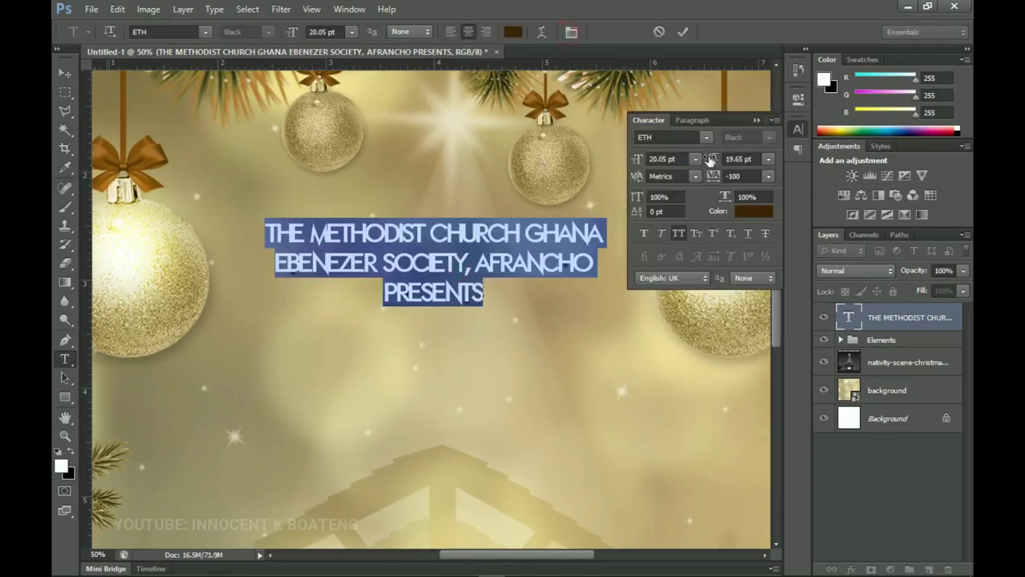
pyautogui.click(730, 176)
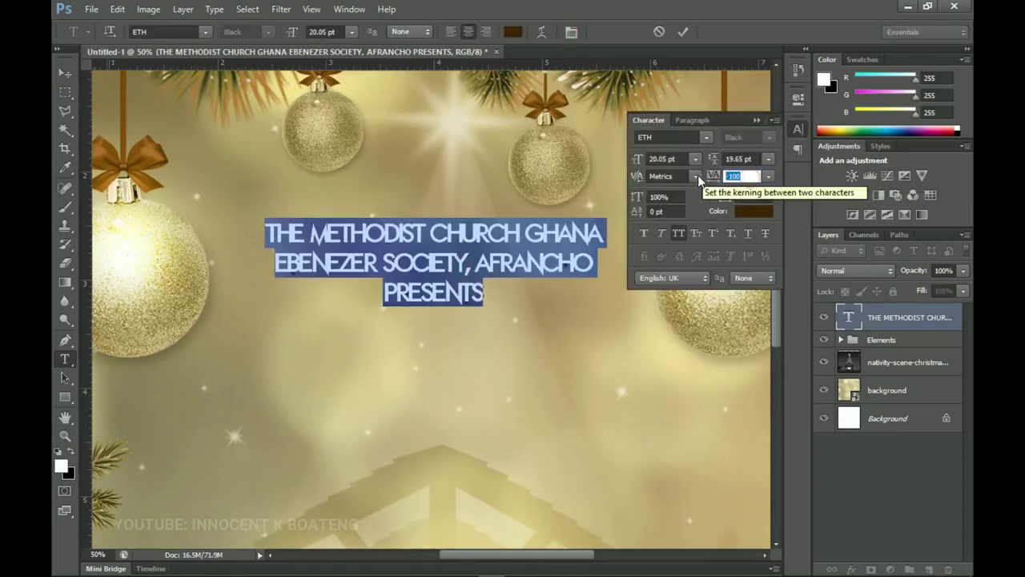
pyautogui.write('-40')
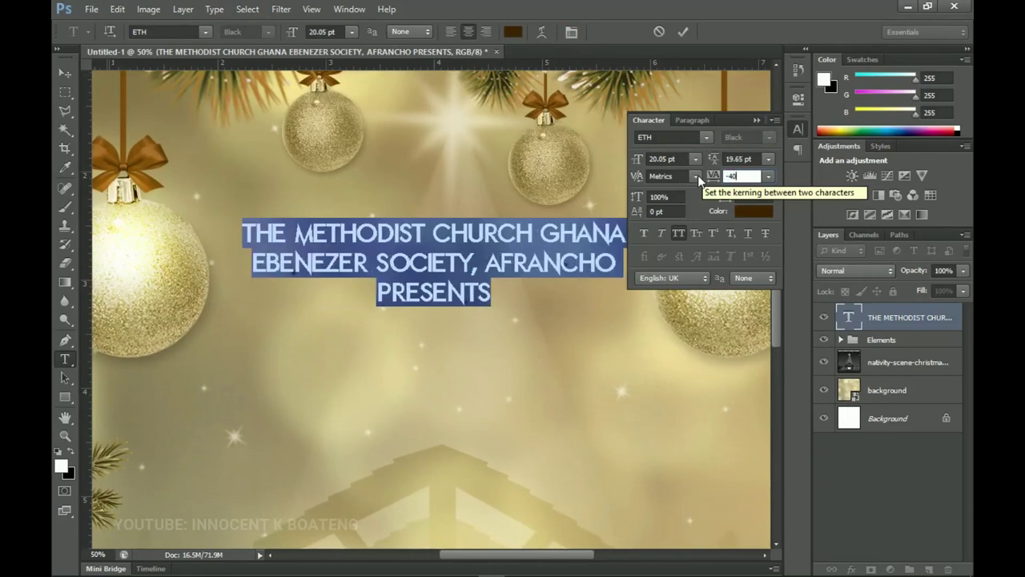
pyautogui.press('Return')
# Set the church heading's tracking to -20 and finish editing the text.
pyautogui.click(749, 174)
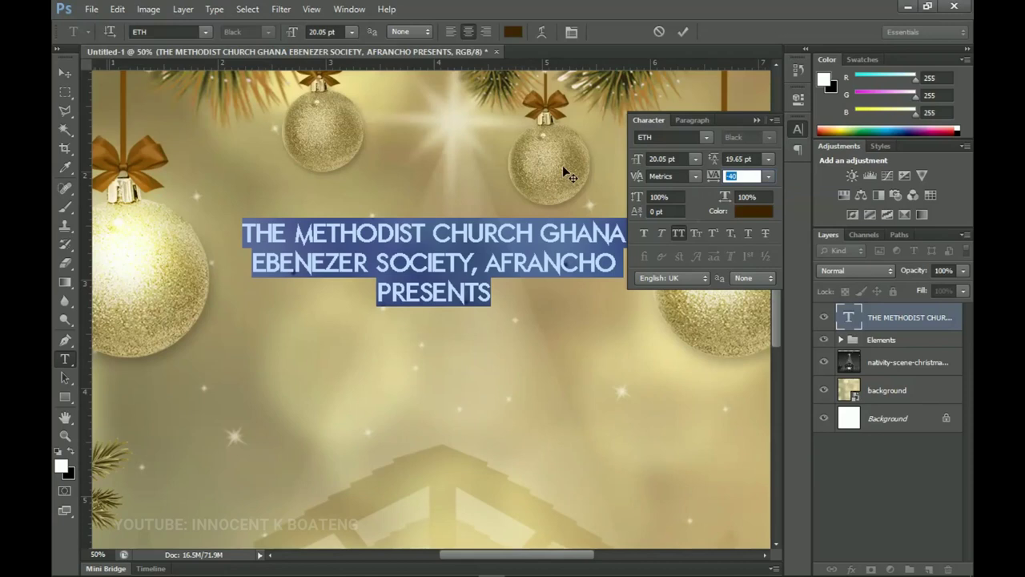
pyautogui.write('-20')
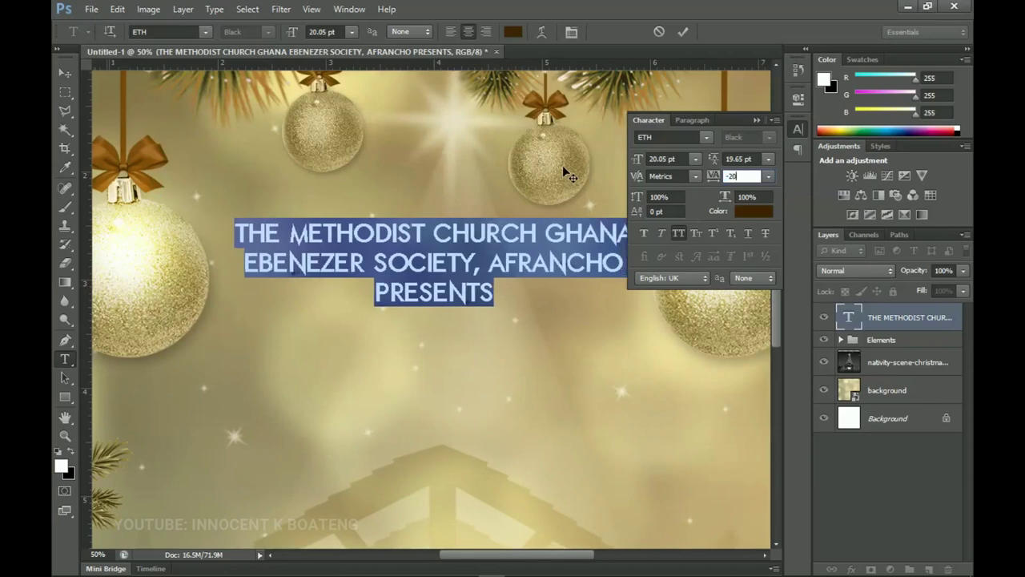
pyautogui.press('Return')
pyautogui.click(64, 73)
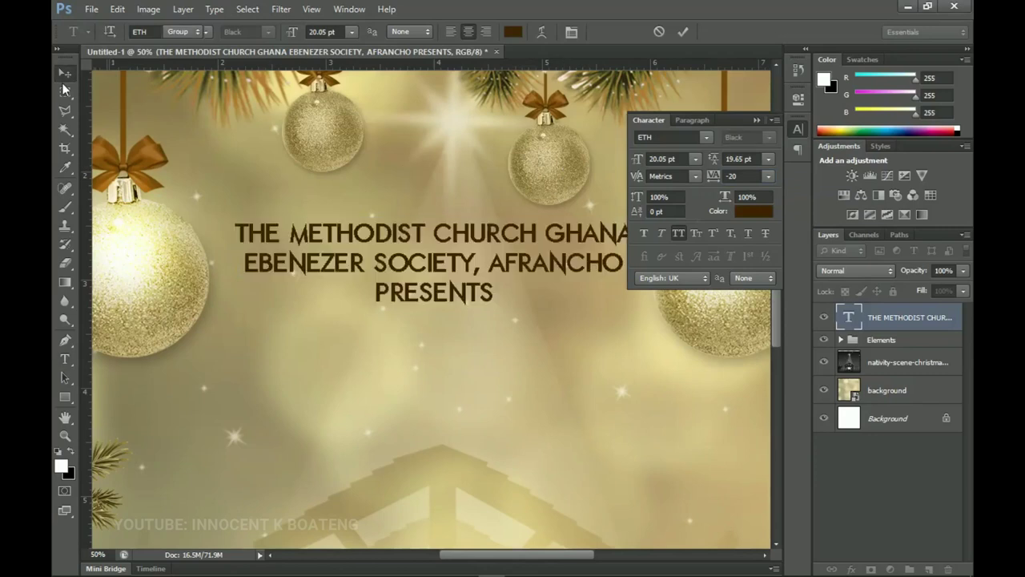
# Start a new text layer below the church heading in Trajan Pro (OT1) with the Bold style.
pyautogui.click(756, 119)
pyautogui.scroll(-3, 465, 229)
pyautogui.scroll(-8, 469, 228)
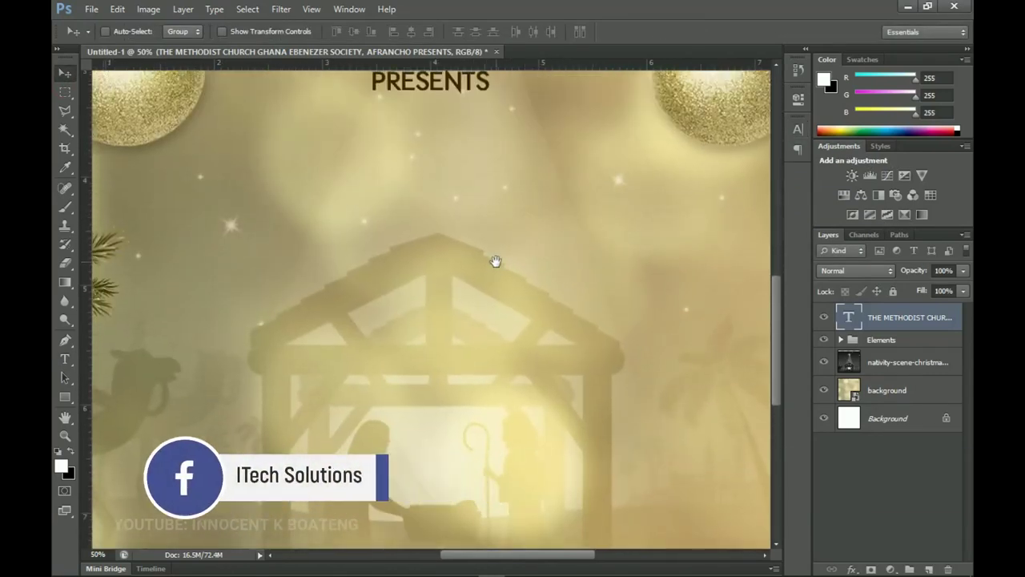
pyautogui.click(66, 358)
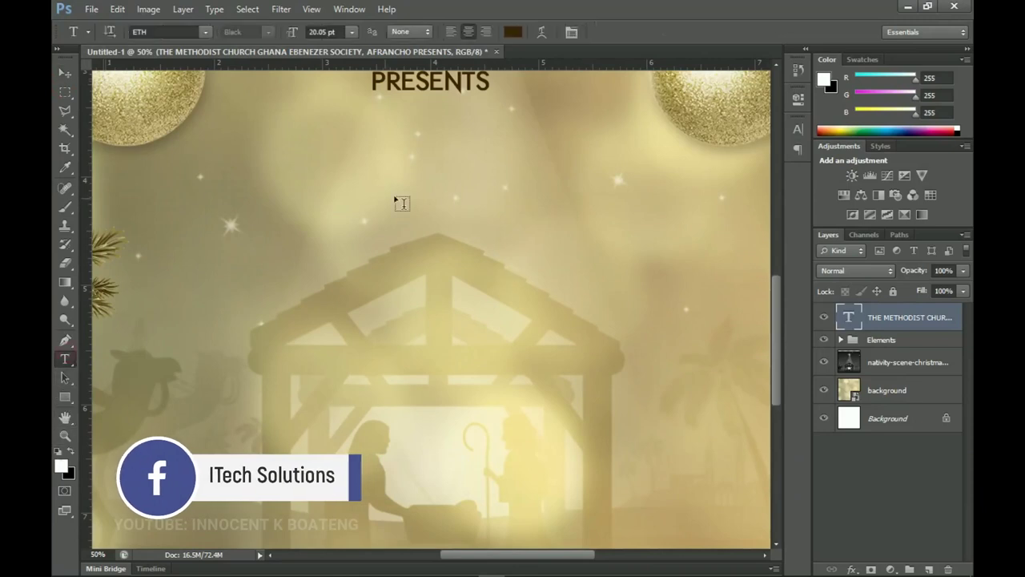
pyautogui.click(400, 232)
pyautogui.click(179, 31)
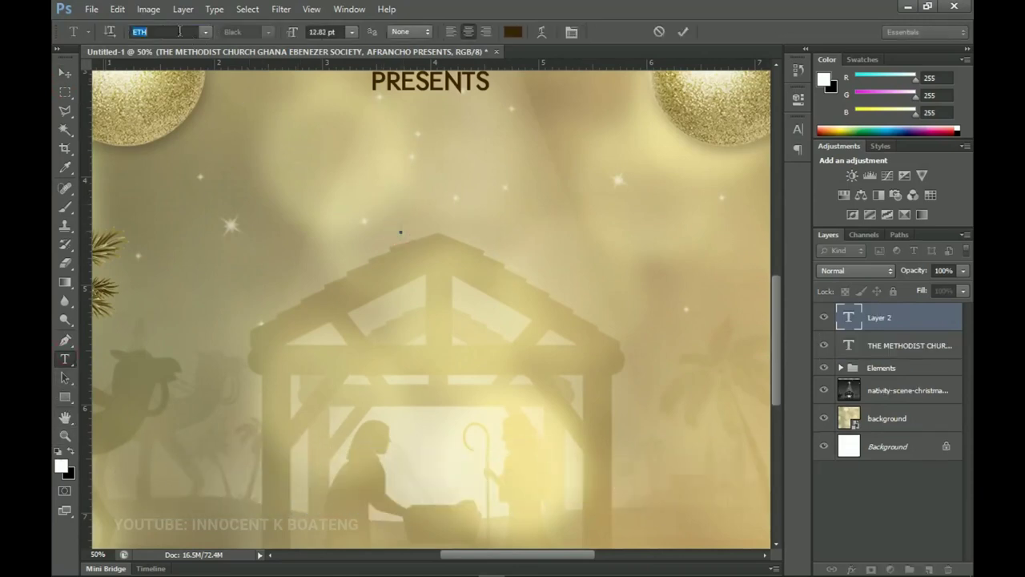
pyautogui.write('Trajan Pro (OT1')
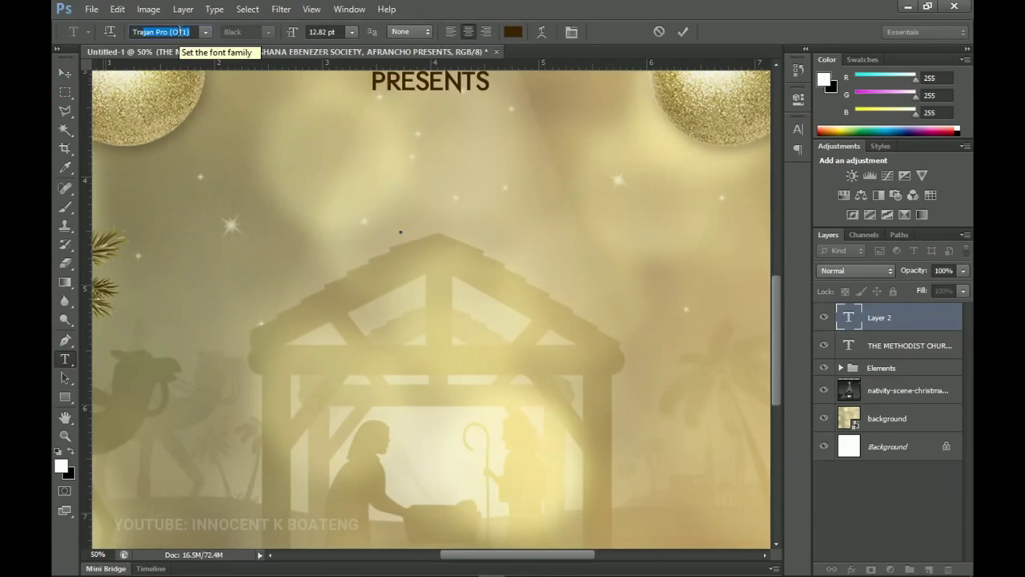
pyautogui.press('Return')
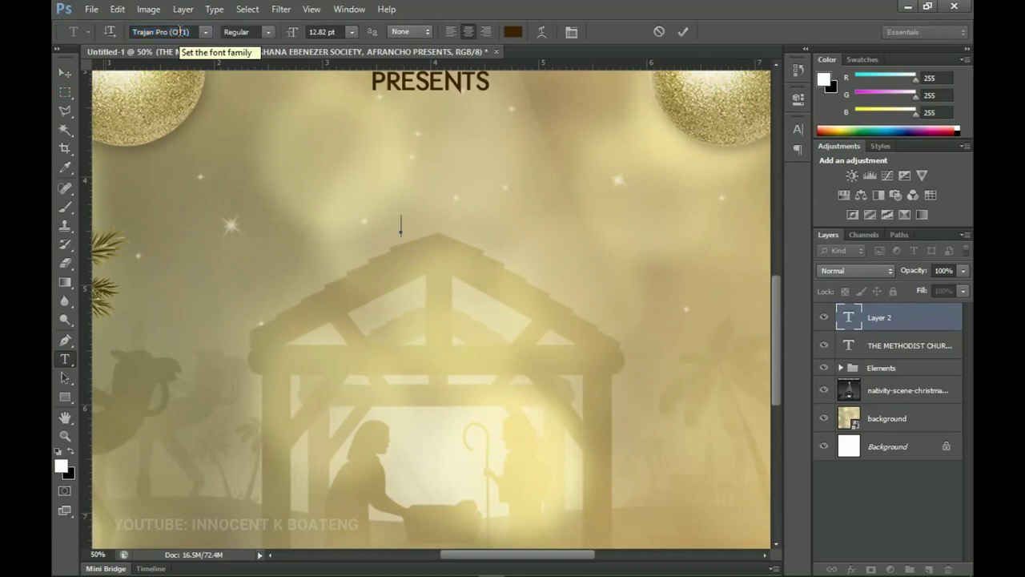
pyautogui.click(267, 34)
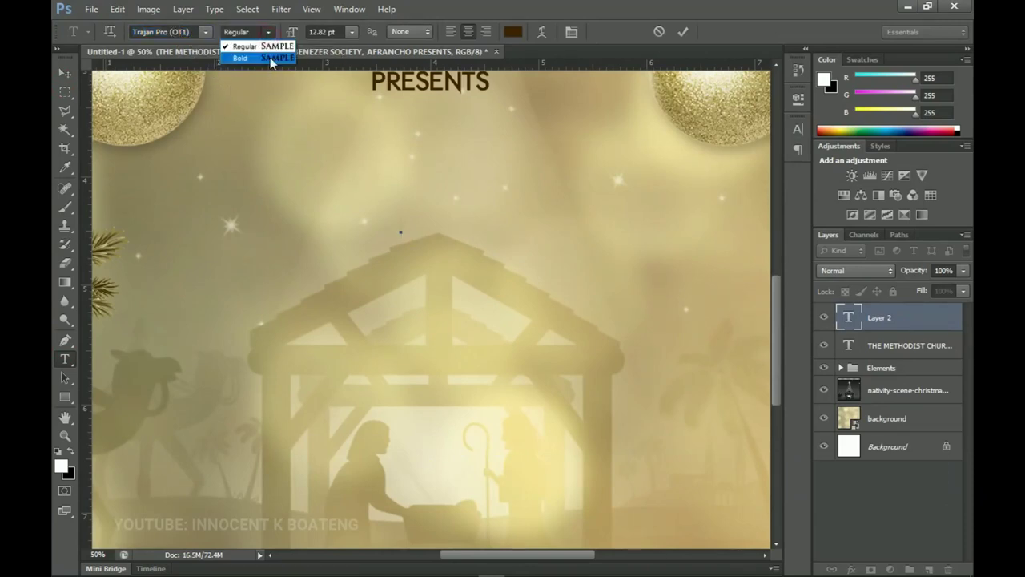
pyautogui.click(270, 58)
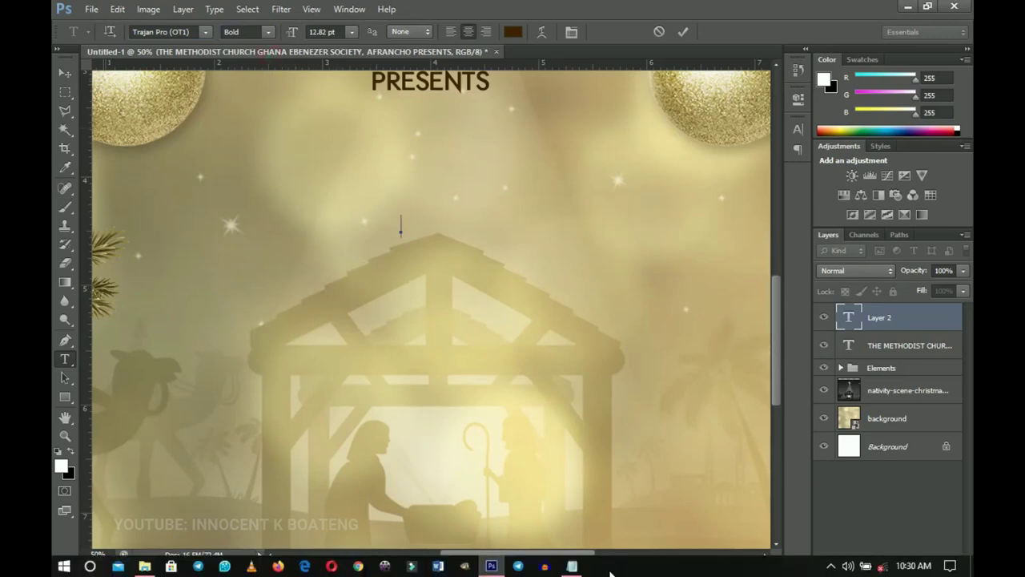
# Copy "NINE LESSONS &" from the Notepad file and paste it into the new text layer in Photoshop.
pyautogui.click(572, 566)
pyautogui.moveTo(648, 245); pyautogui.dragTo(573, 231)
pyautogui.hotkey('ctrl', 'c')
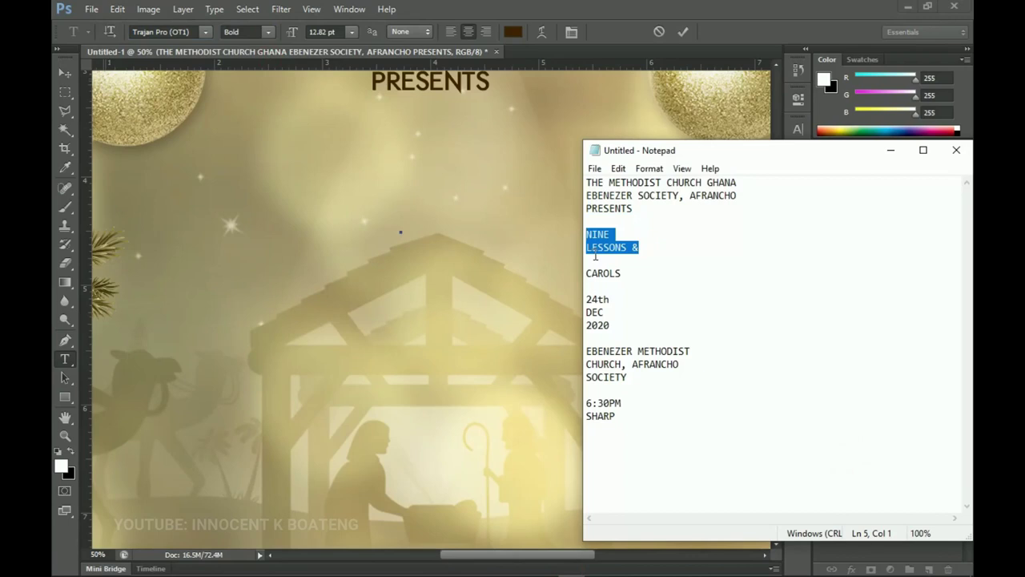
pyautogui.click(399, 234)
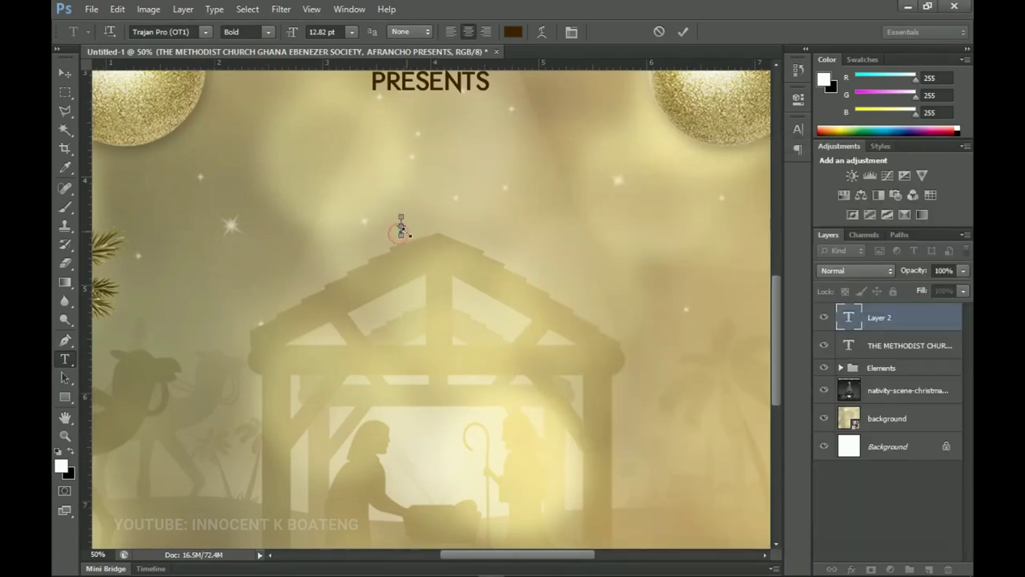
pyautogui.hotkey('ctrl', 'v')
pyautogui.click(65, 74)
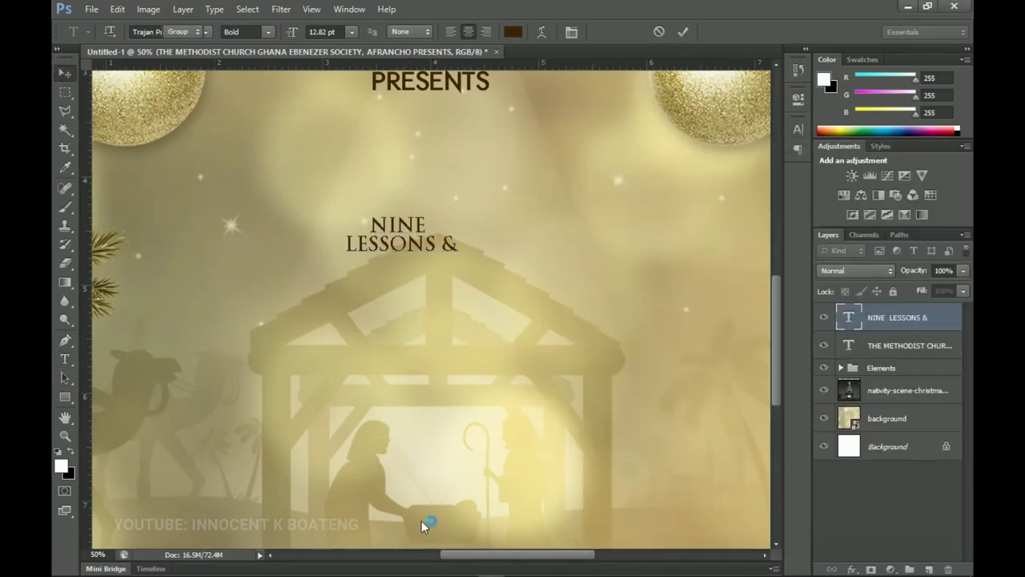
# Scale the "NINE LESSONS &" title proportionally to about 230%.
pyautogui.hotkey('ctrl', '-')
pyautogui.hotkey('ctrl', 't')
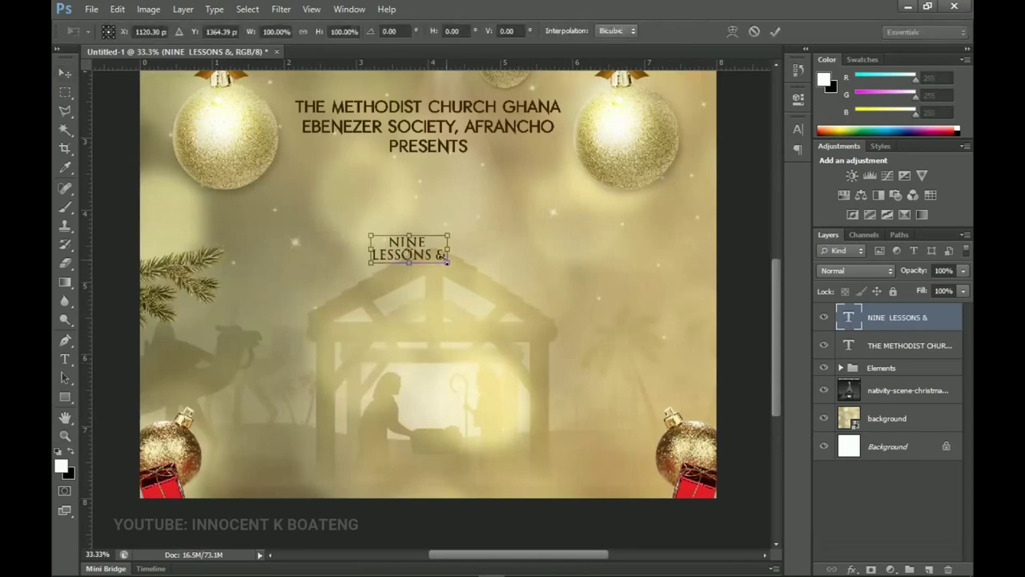
pyautogui.moveTo(448, 262); pyautogui.dragTo(496, 283)
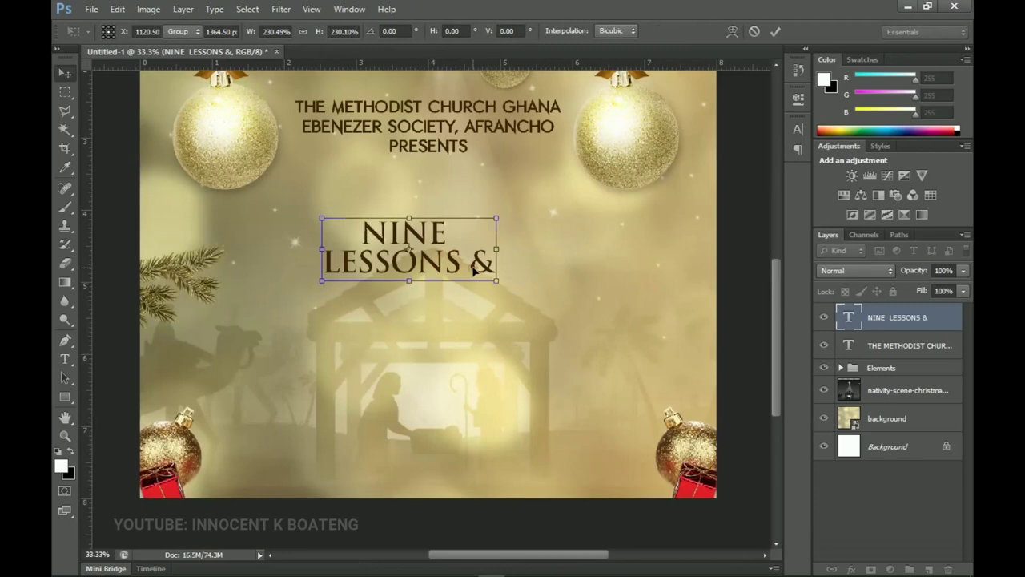
pyautogui.press('Return')
# Center the "NINE LESSONS &" title horizontally on the canvas and move it up slightly toward the church heading.
pyautogui.hotkey('ctrl', 'a')
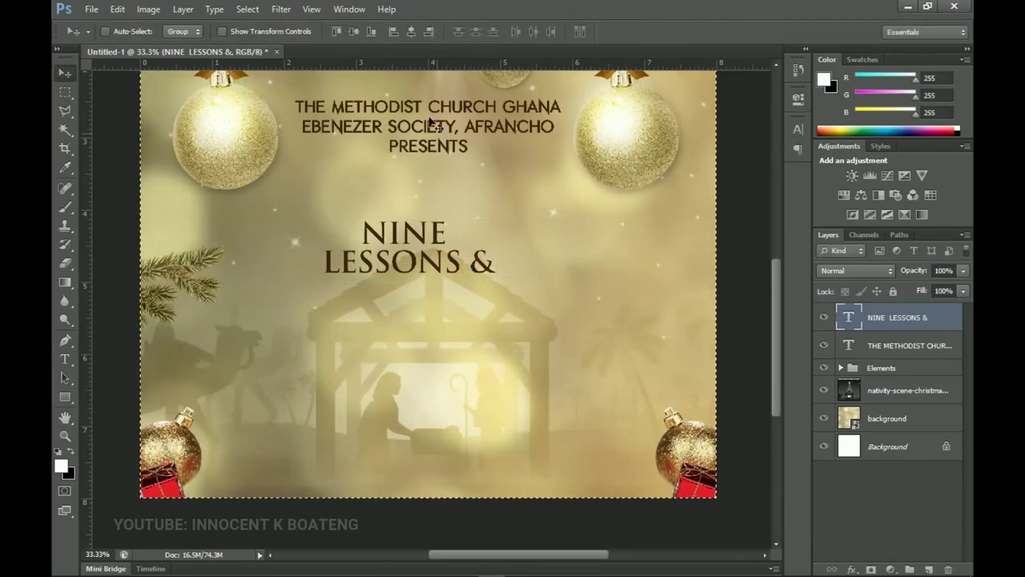
pyautogui.click(410, 32)
pyautogui.hotkey('ctrl', 'd')
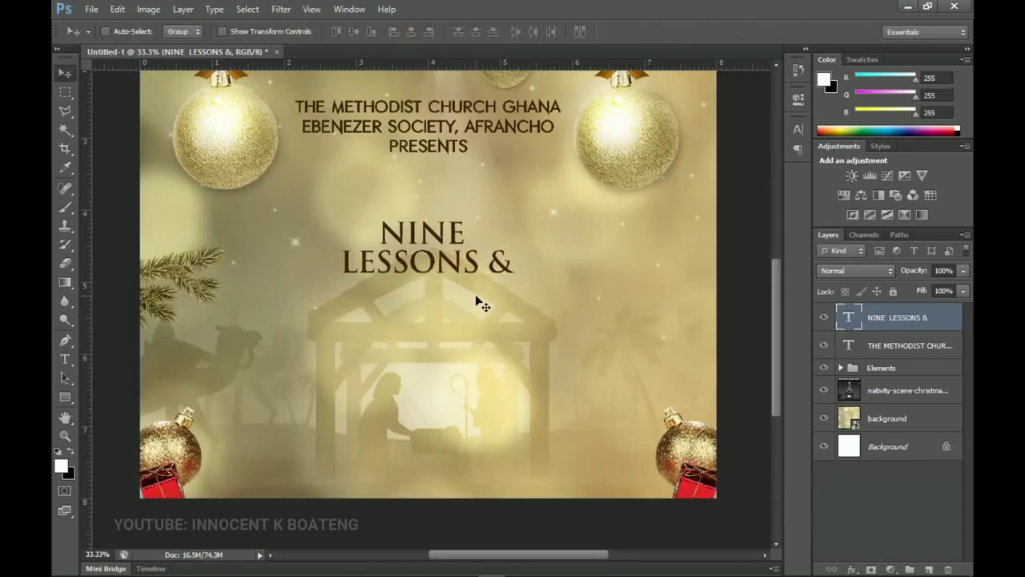
pyautogui.moveTo(476, 295)
pyautogui.mouseDown()
pyautogui.moveTo(470, 267)
pyautogui.moveTo(472, 290)
pyautogui.mouseUp()
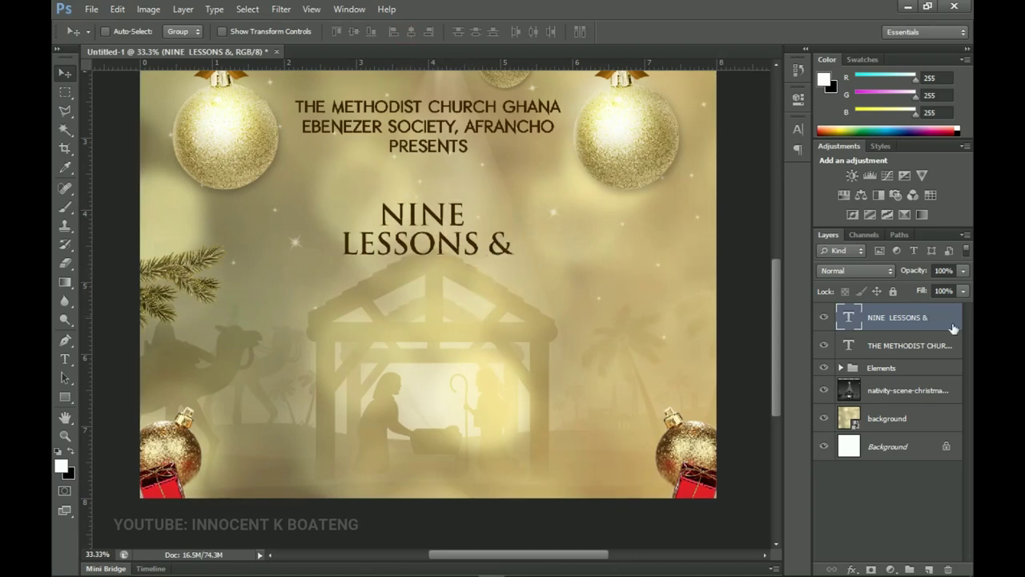
# Add a Gradient Overlay to the "NINE LESSONS &" layer using the dark gold gradient preset.
pyautogui.rightClick(910, 327)
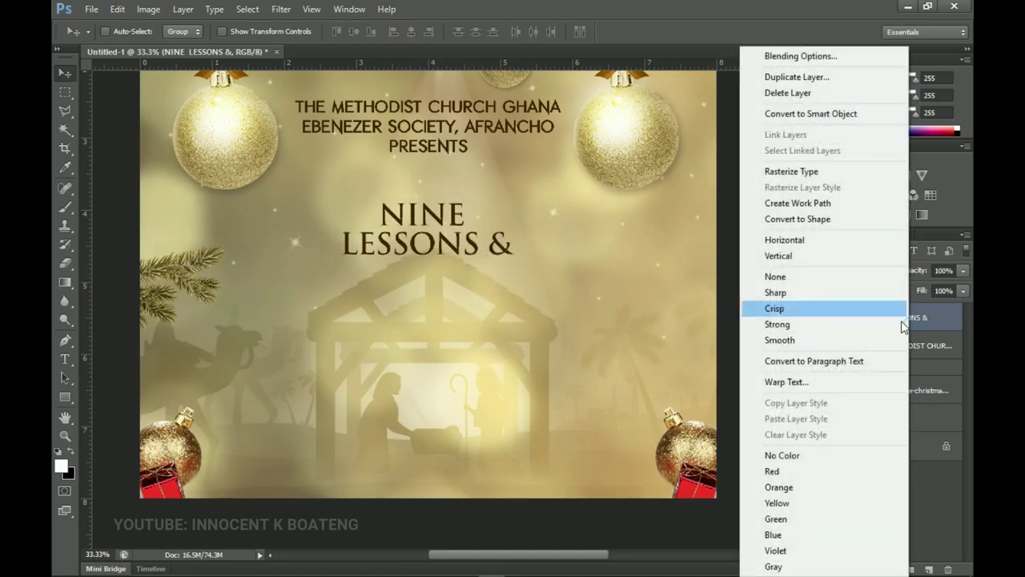
pyautogui.click(797, 57)
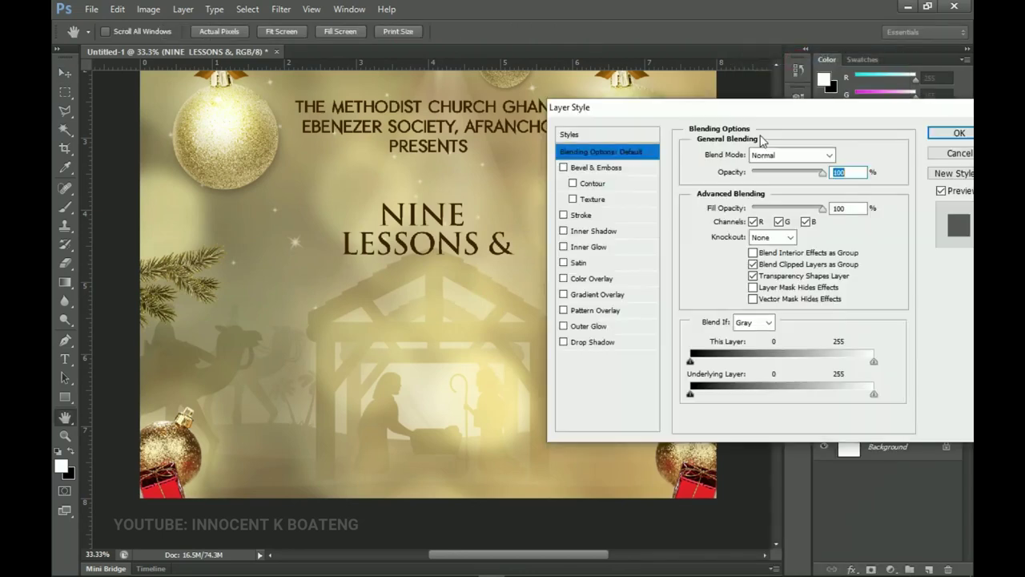
pyautogui.click(592, 295)
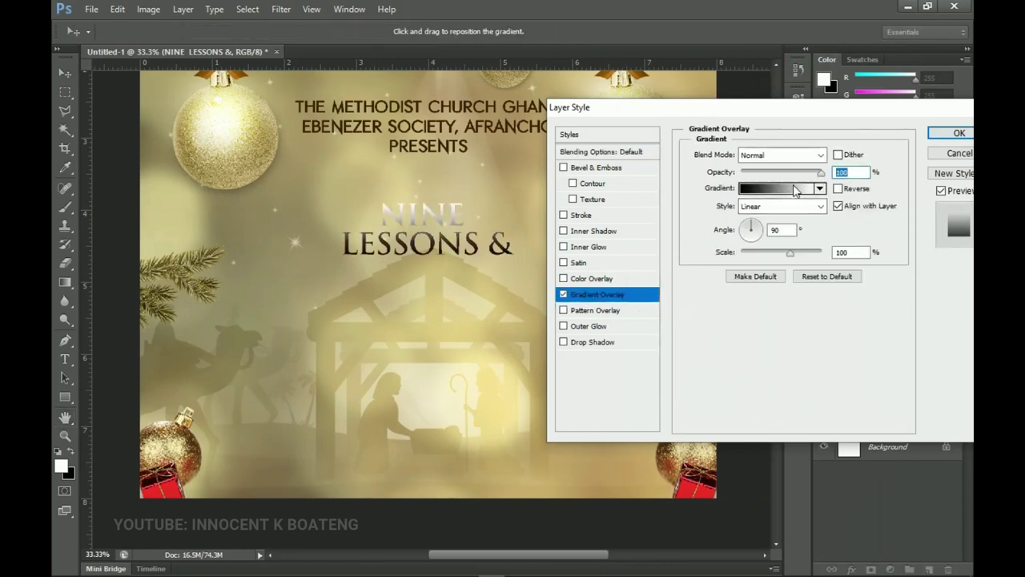
pyautogui.click(796, 189)
pyautogui.moveTo(782, 168); pyautogui.dragTo(791, 252)
pyautogui.click(747, 224)
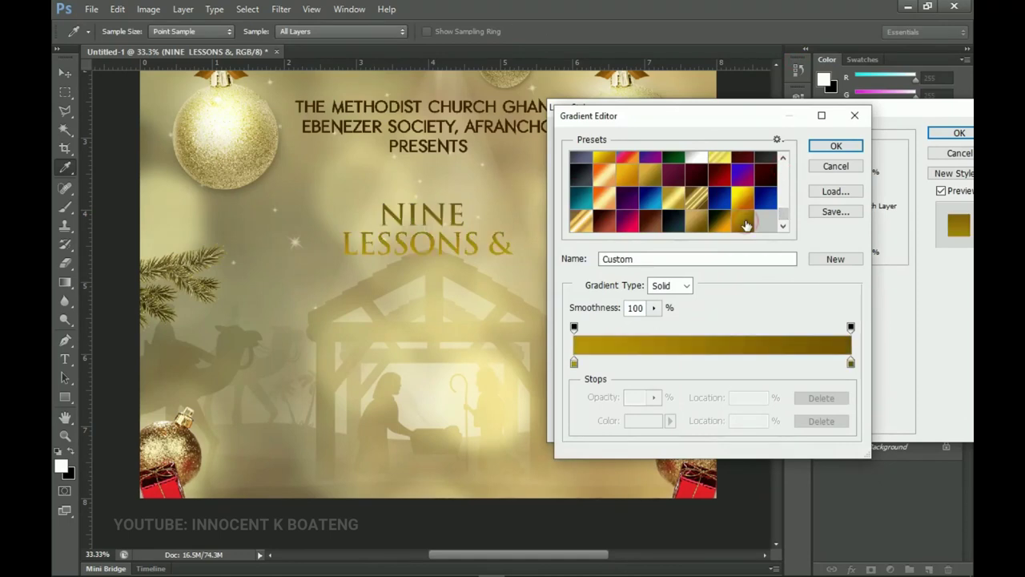
# Check the color values of the gold gradient's start and end stops.
pyautogui.click(711, 362)
pyautogui.click(647, 420)
pyautogui.doubleClick(820, 374)
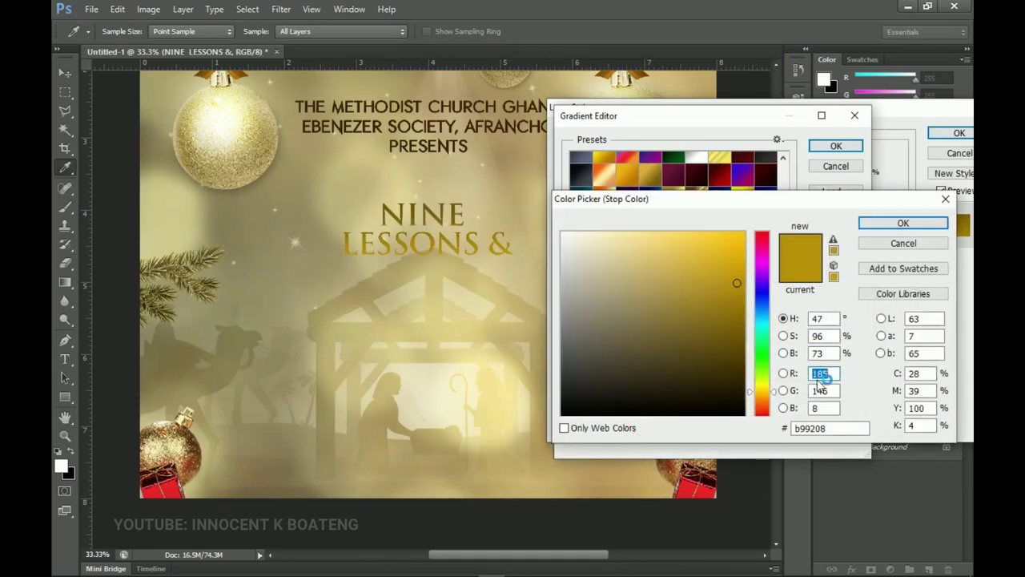
pyautogui.click(904, 243)
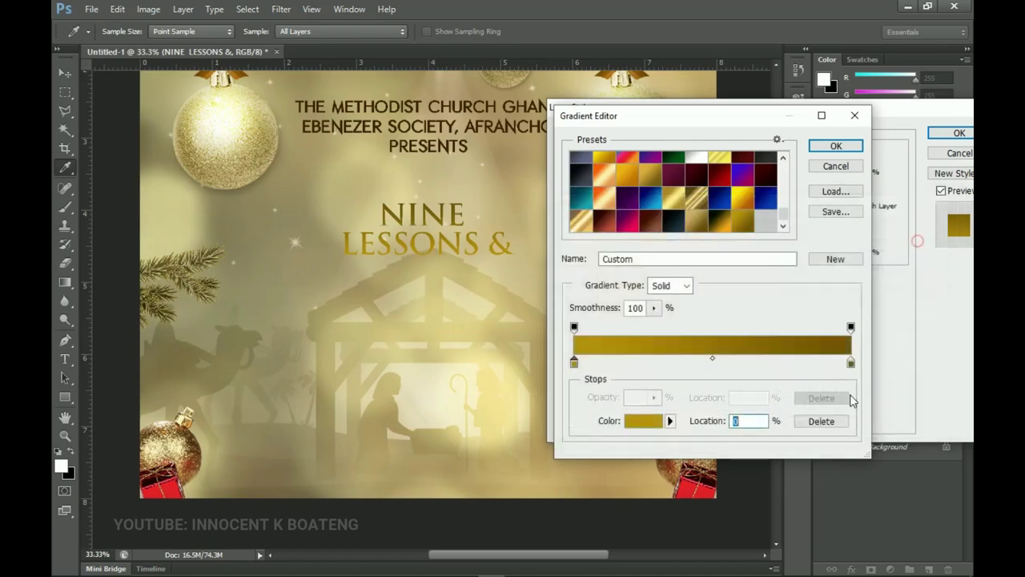
pyautogui.click(851, 362)
pyautogui.click(645, 425)
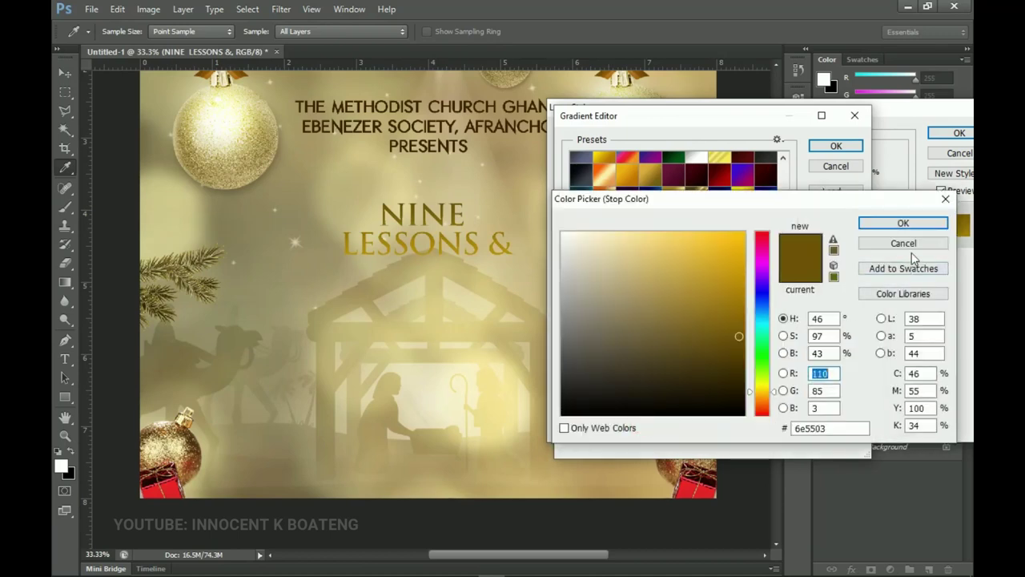
pyautogui.click(906, 243)
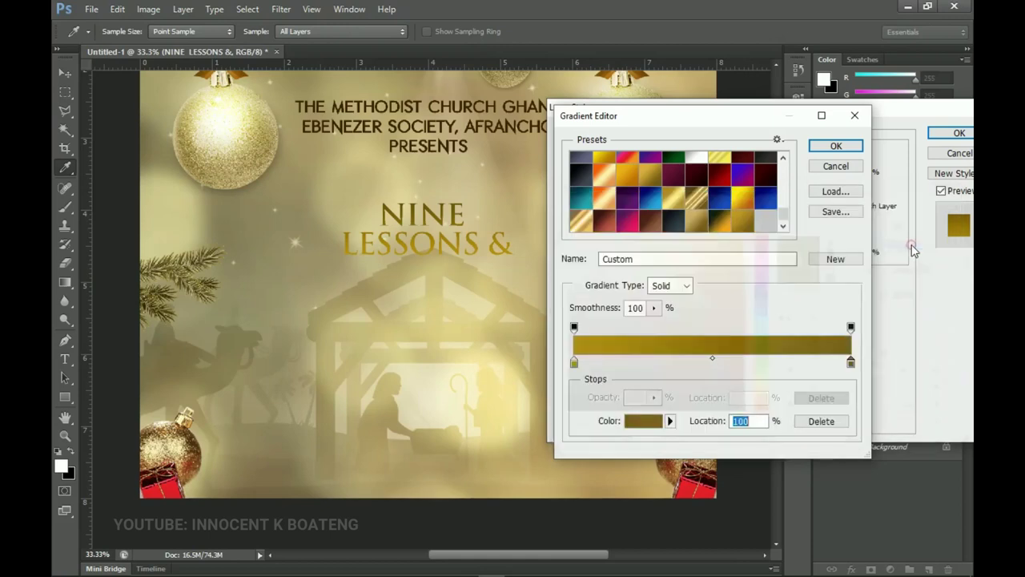
# Accept the gold gradient and set the Gradient Overlay angle to 0°.
pyautogui.click(836, 148)
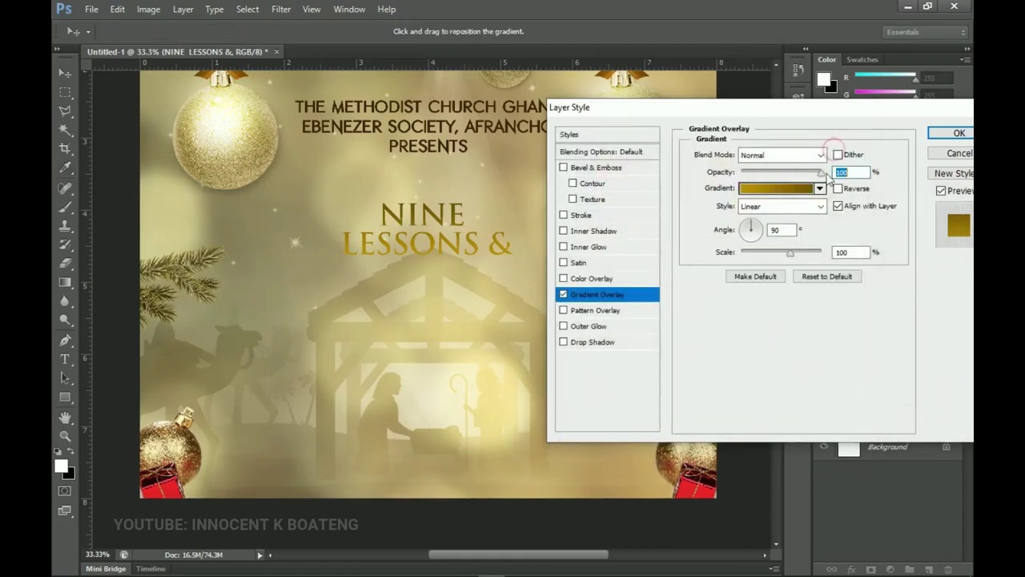
pyautogui.doubleClick(785, 229)
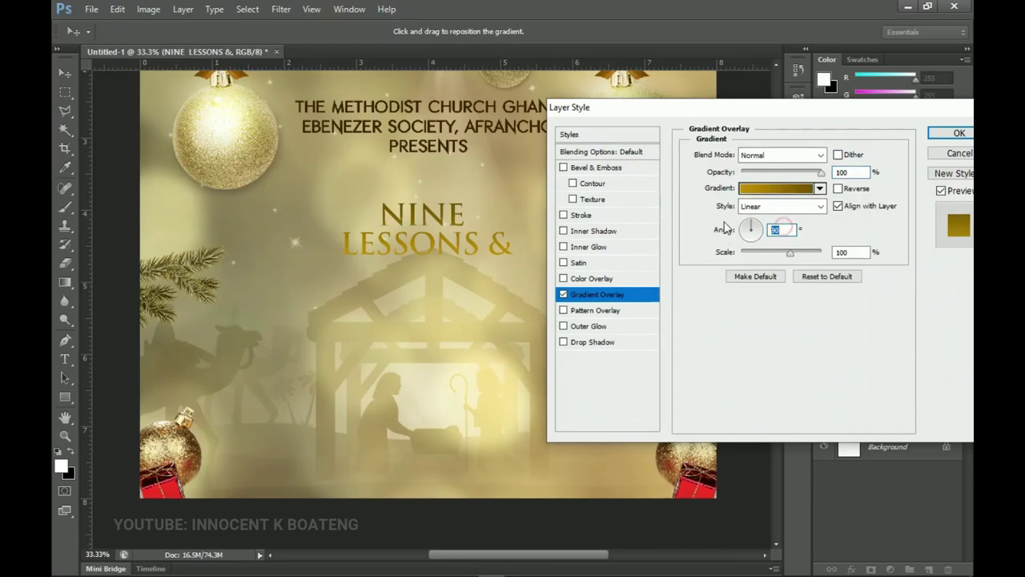
pyautogui.write('0')
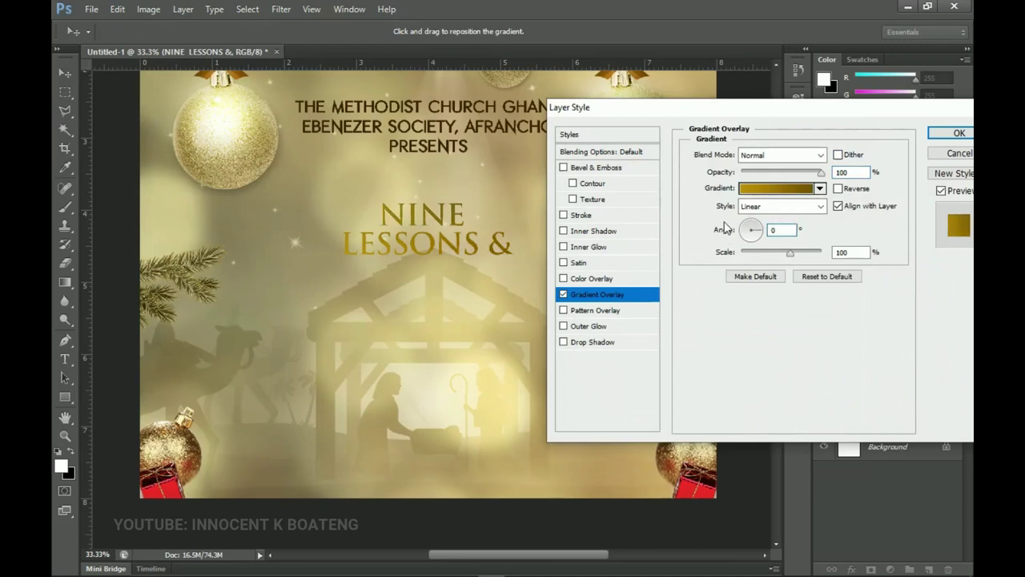
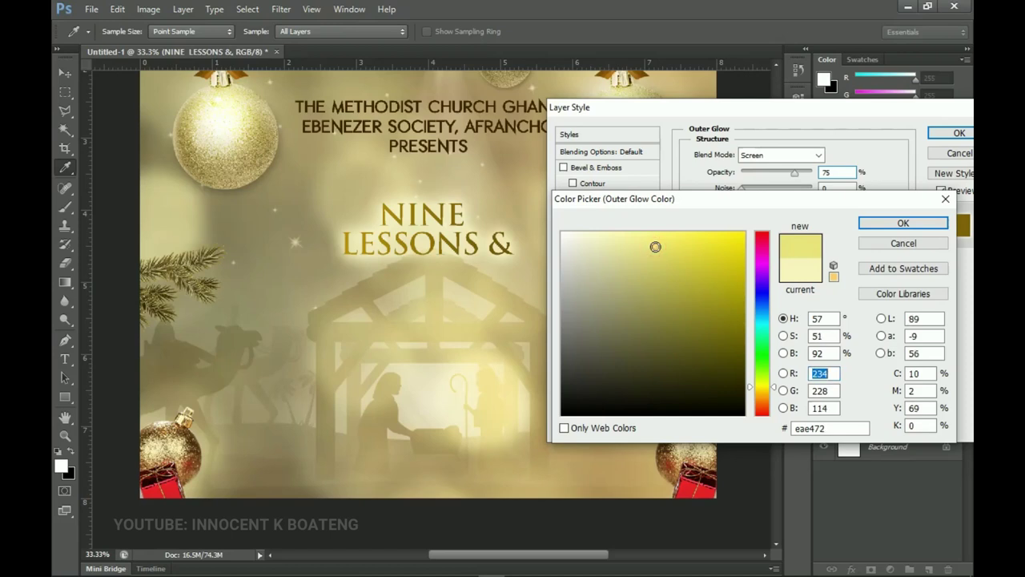
# Confirm #eae472 as the Outer Glow color and apply the layer style to the title.
pyautogui.click(901, 225)
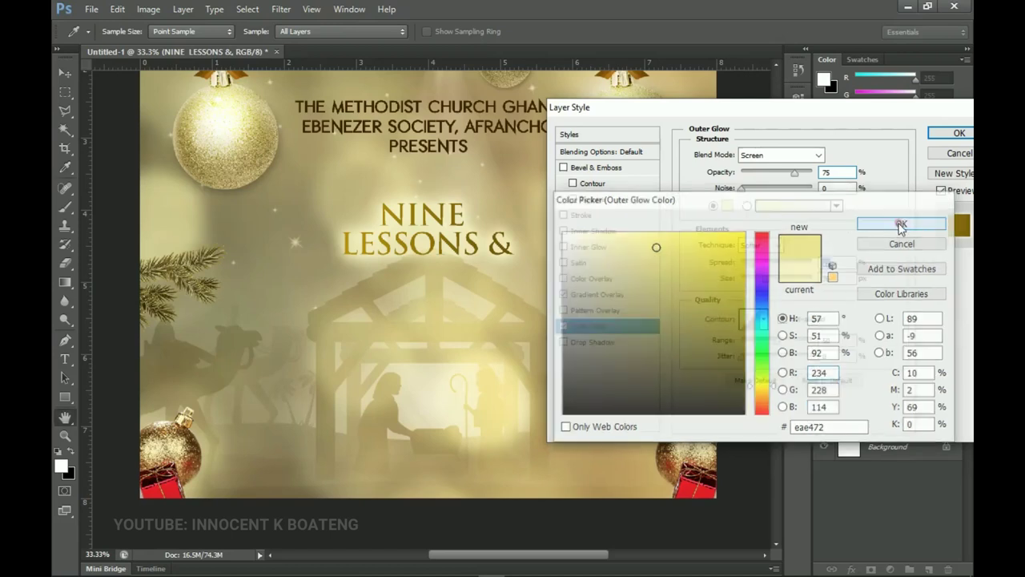
pyautogui.click(958, 133)
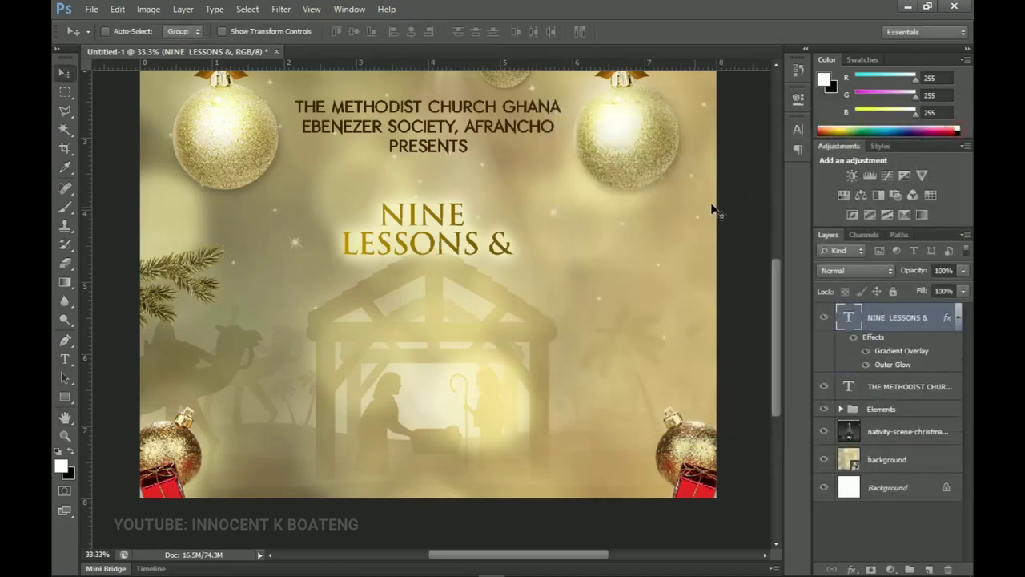
# Enlarge the "NINE LESSONS &" title proportionally around its center to about 114%.
pyautogui.hotkey('ctrl', 't')
pyautogui.moveTo(521, 262); pyautogui.dragTo(534, 266)
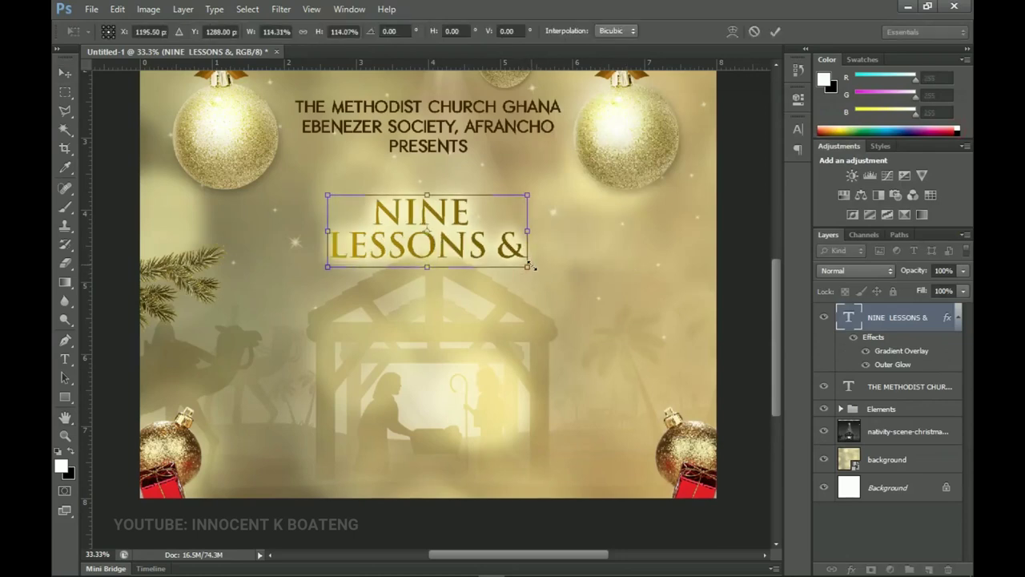
pyautogui.press('Return')
# Collapse the title layer's effects list, set the tracking of all "NINE LESSONS &" text to -100, and finish editing.
pyautogui.scroll(-1, 513, 240)
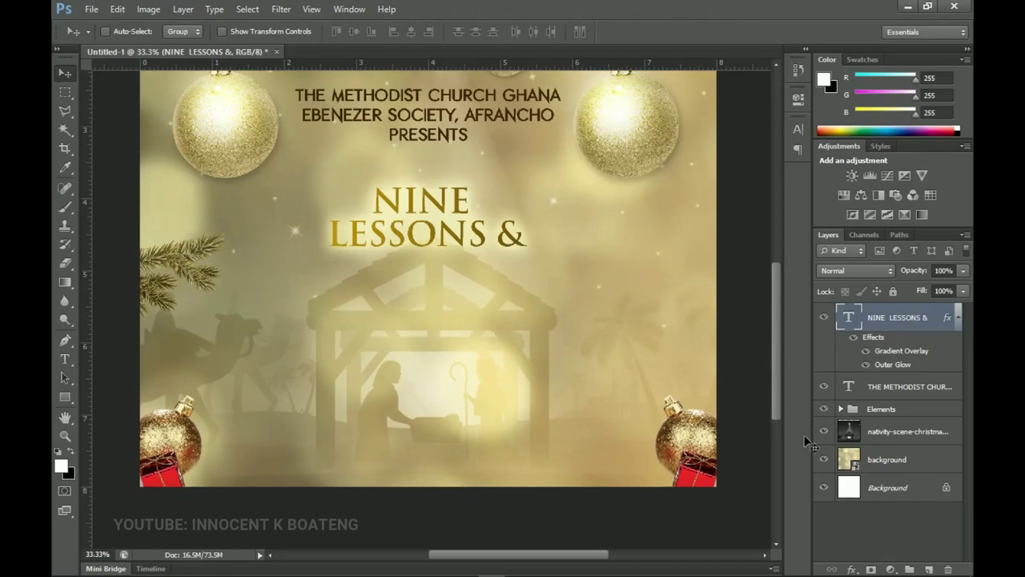
pyautogui.click(958, 318)
pyautogui.press('t')
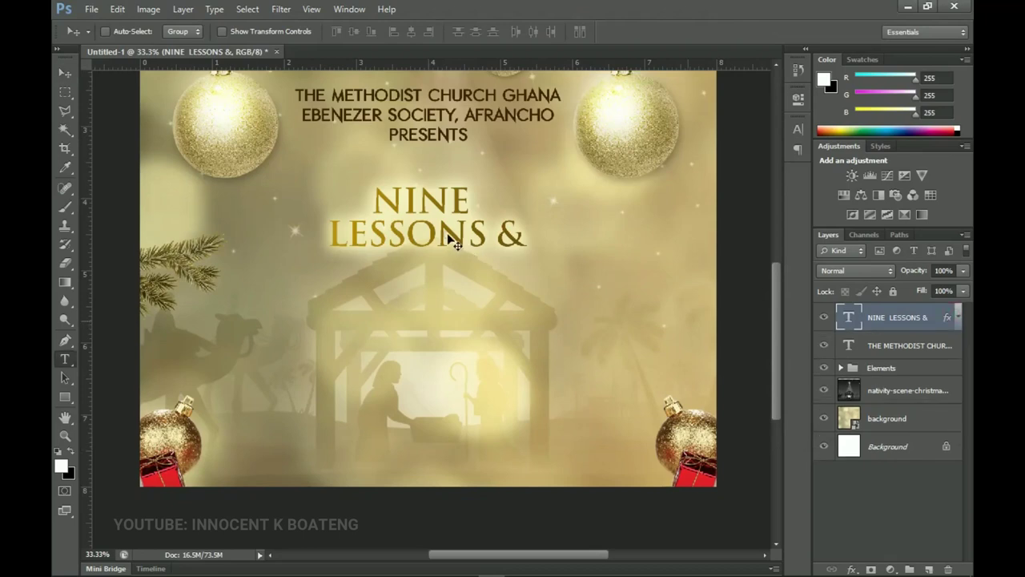
pyautogui.click(450, 238)
pyautogui.hotkey('ctrl', 'a')
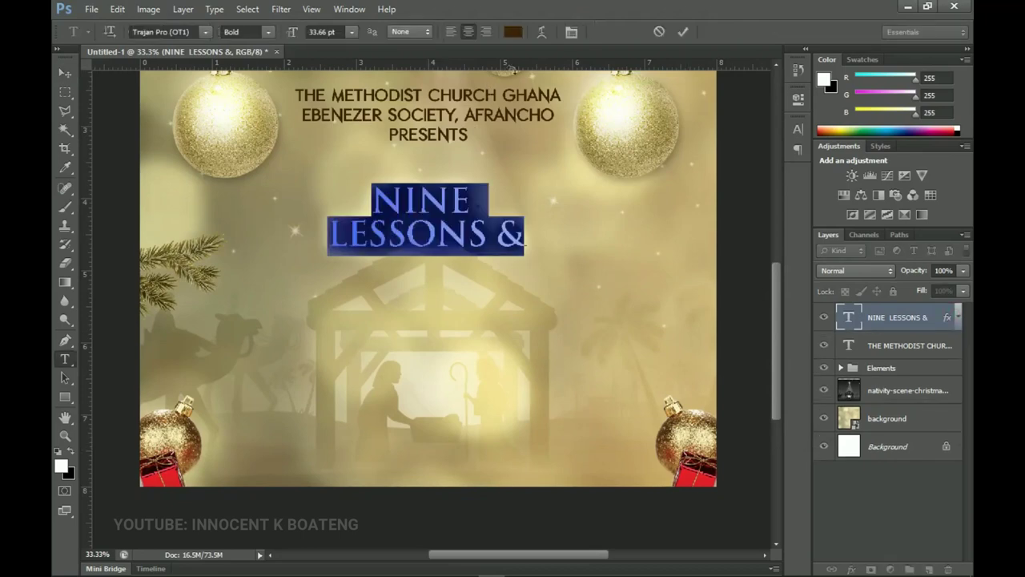
pyautogui.click(571, 33)
pyautogui.click(741, 176)
pyautogui.write('-100')
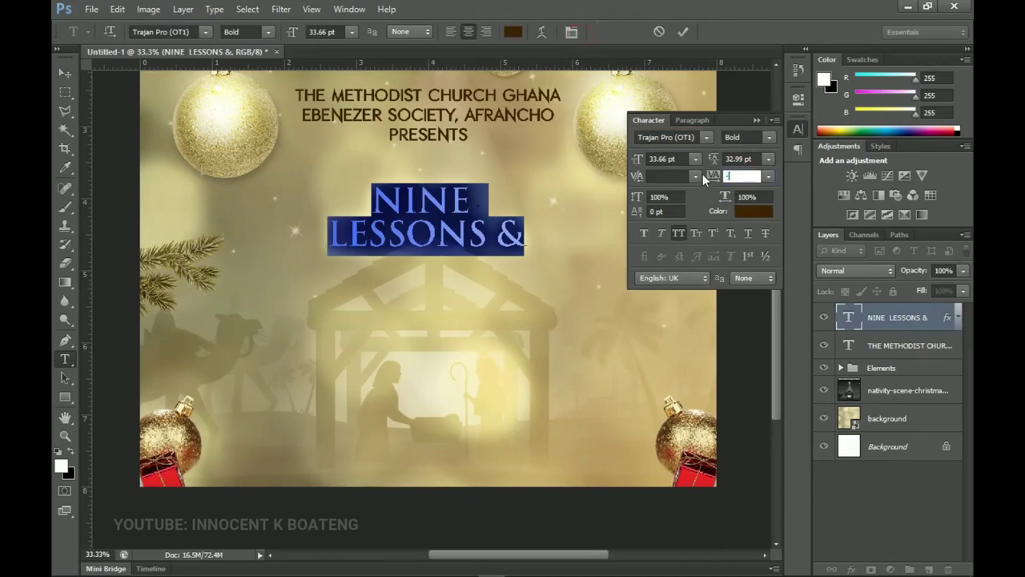
pyautogui.click(61, 72)
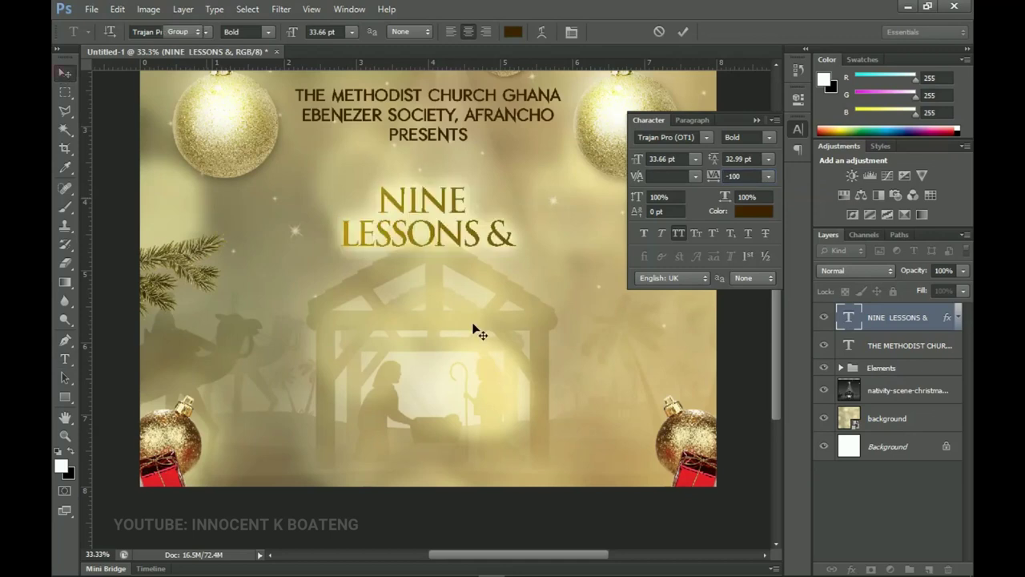
# Collapse the character settings and nudge the "NINE LESSONS &" title slightly upward.
pyautogui.click(757, 120)
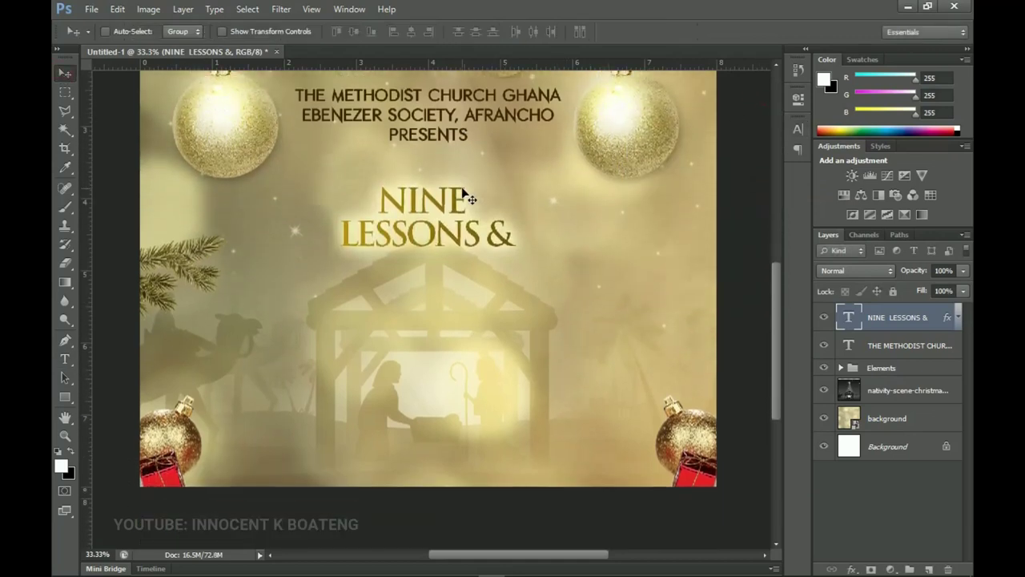
pyautogui.scroll(-1, 462, 189)
pyautogui.press('Up')
pyautogui.press('Up')
pyautogui.press('Up')
pyautogui.press('Up')
pyautogui.press('Up')
pyautogui.press('Up')
pyautogui.press('Up')
pyautogui.press('Up')
pyautogui.press('Up')
pyautogui.press('Up')
pyautogui.press('Up')
pyautogui.press('Up')
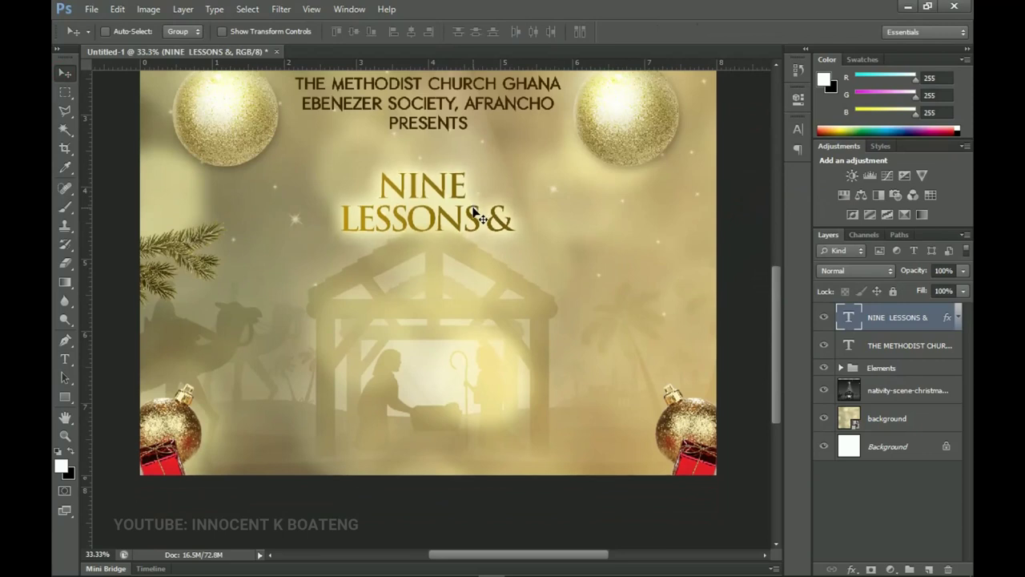
# Duplicate the "NINE LESSONS &" title, place the copy directly below it, and change its text to "CAROLS".
pyautogui.hotkey('ctrl', 'j')
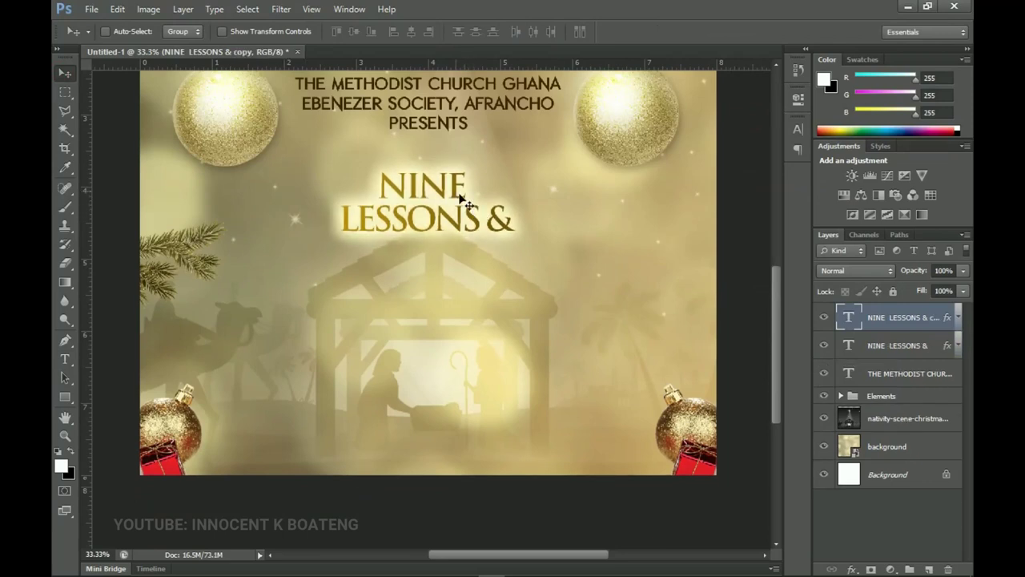
pyautogui.moveTo(461, 196); pyautogui.dragTo(425, 274)
pyautogui.press('t')
pyautogui.click(424, 270)
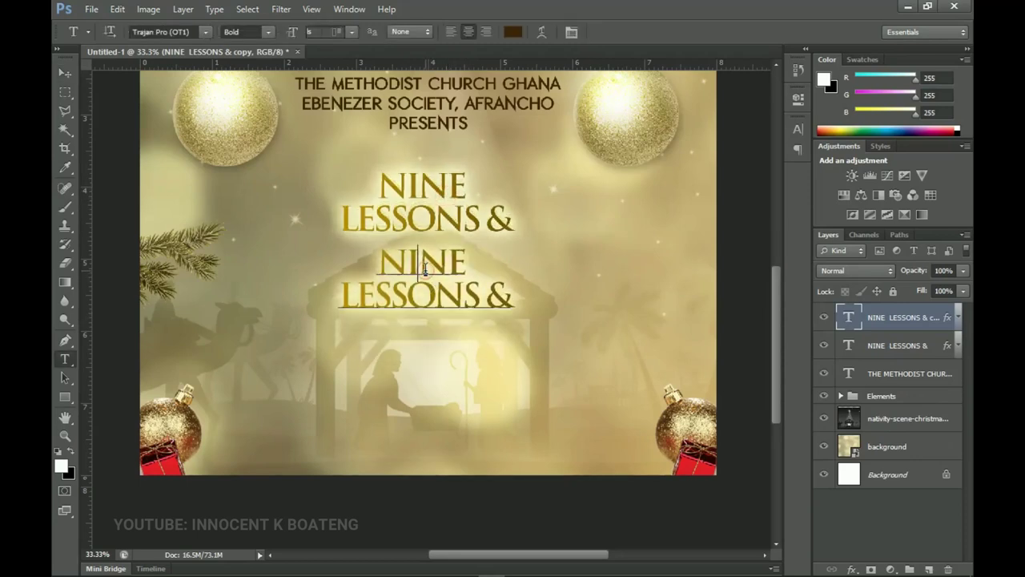
pyautogui.hotkey('ctrl', 'a')
pyautogui.write('CAROLS')
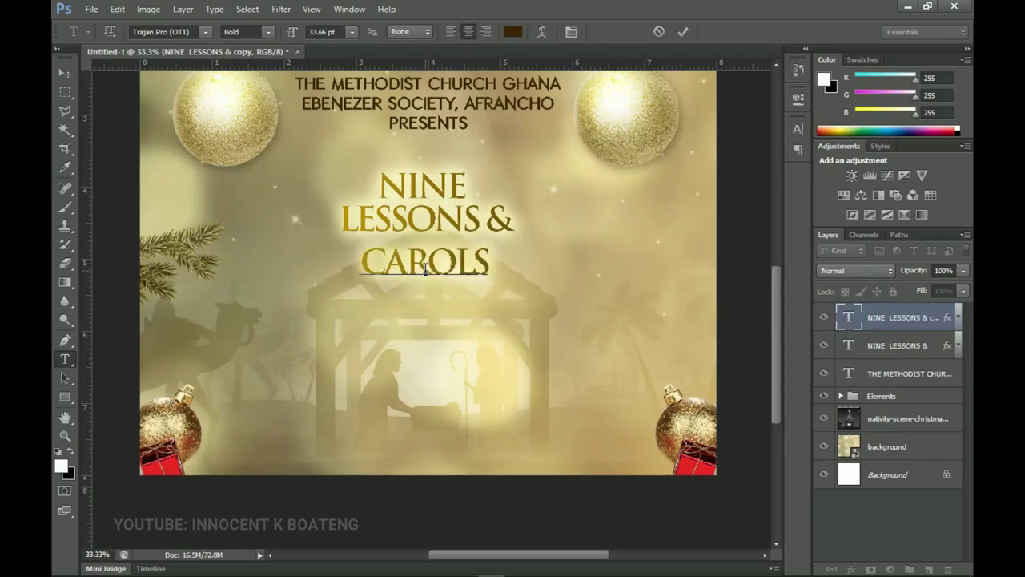
pyautogui.click(65, 72)
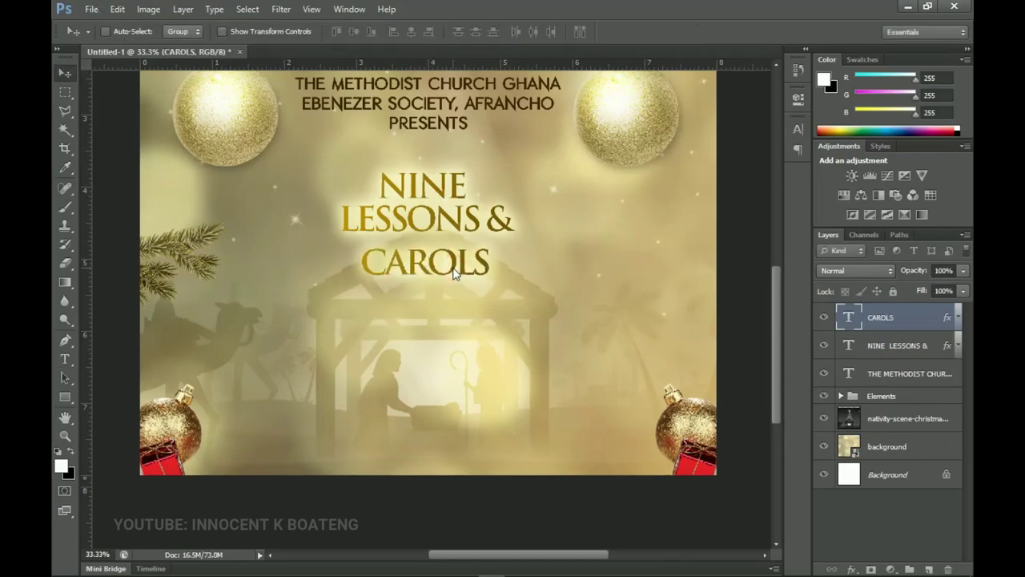
# Enlarge "CAROLS" until it is clearly wider than "LESSONS &" and nudge it down to sit just beneath that line.
pyautogui.hotkey('ctrl', 't')
pyautogui.moveTo(491, 286); pyautogui.dragTo(550, 296)
pyautogui.doubleClick(487, 272)
pyautogui.press('Down')
pyautogui.press('Down')
pyautogui.press('Down')
pyautogui.press('Down')
pyautogui.press('Down')
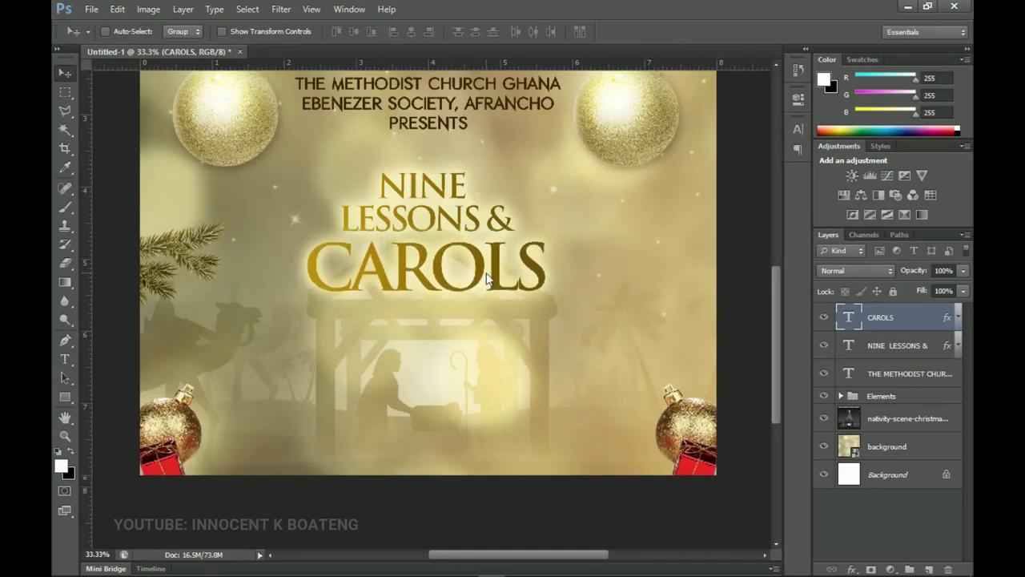
pyautogui.hotkey('ctrl', 't')
pyautogui.moveTo(548, 310); pyautogui.dragTo(556, 314)
pyautogui.press('Return')
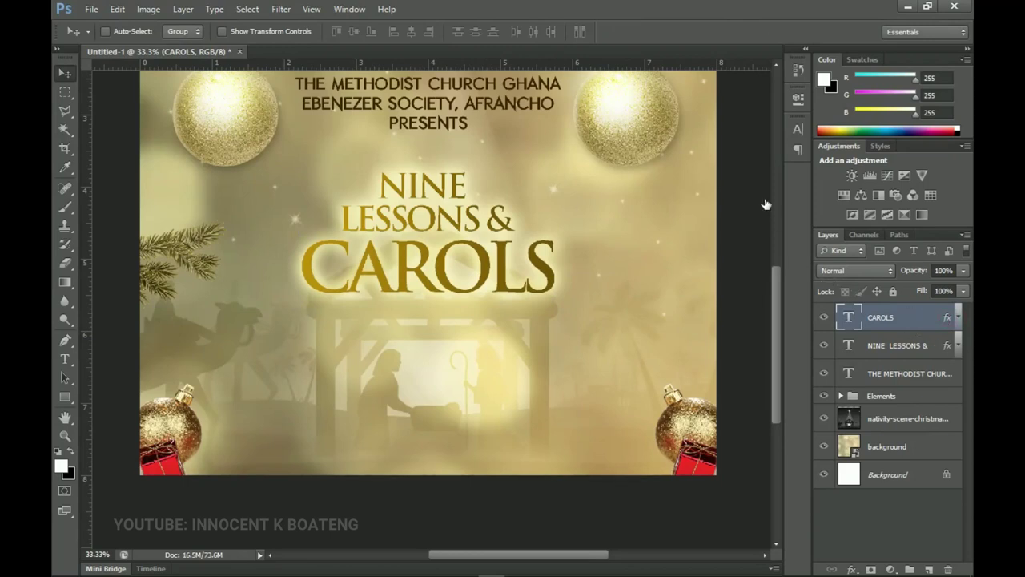
# Add a Bevel & Emboss effect to the "CAROLS" text with a size of 10 px.
pyautogui.press('h')
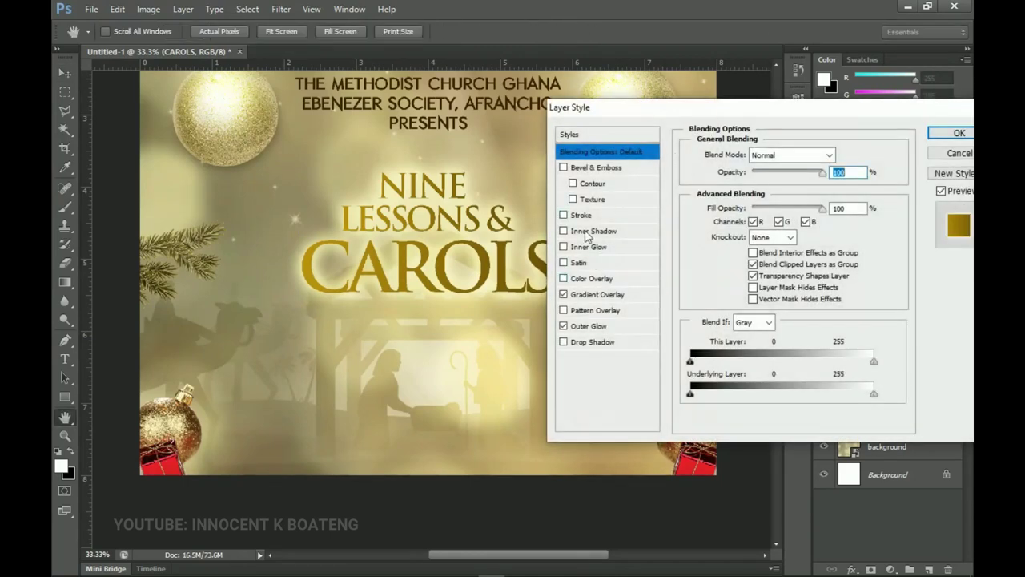
pyautogui.click(600, 169)
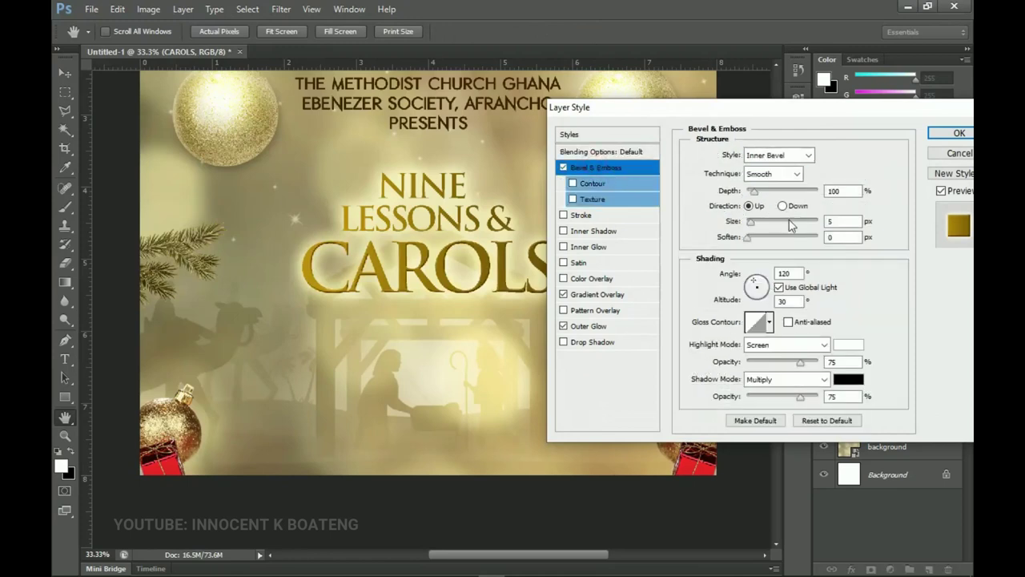
pyautogui.doubleClick(839, 221)
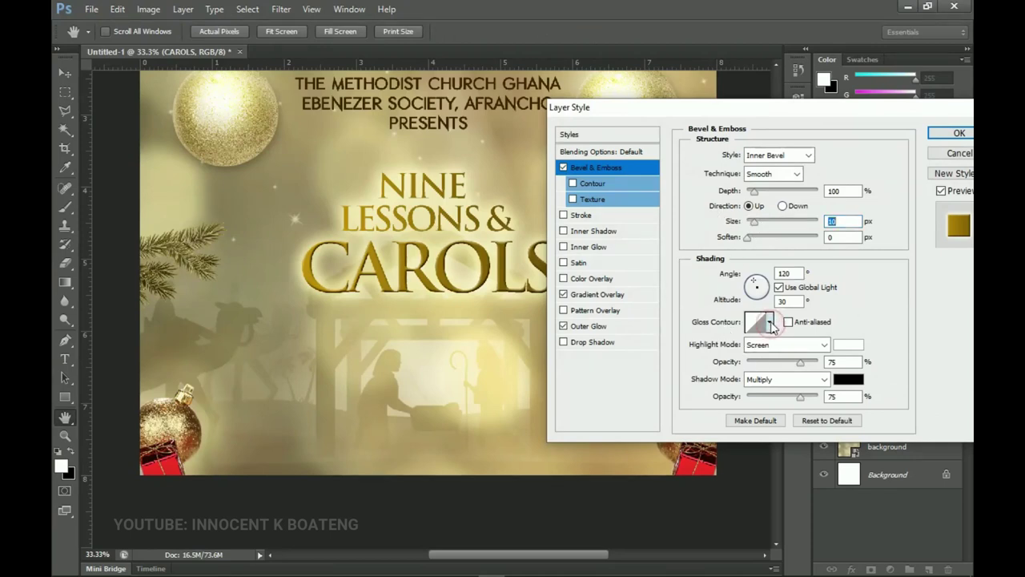
# Try several gloss contours for the bevel, choose the double-peaked ring contour, and apply the layer style to "CAROLS".
pyautogui.click(770, 323)
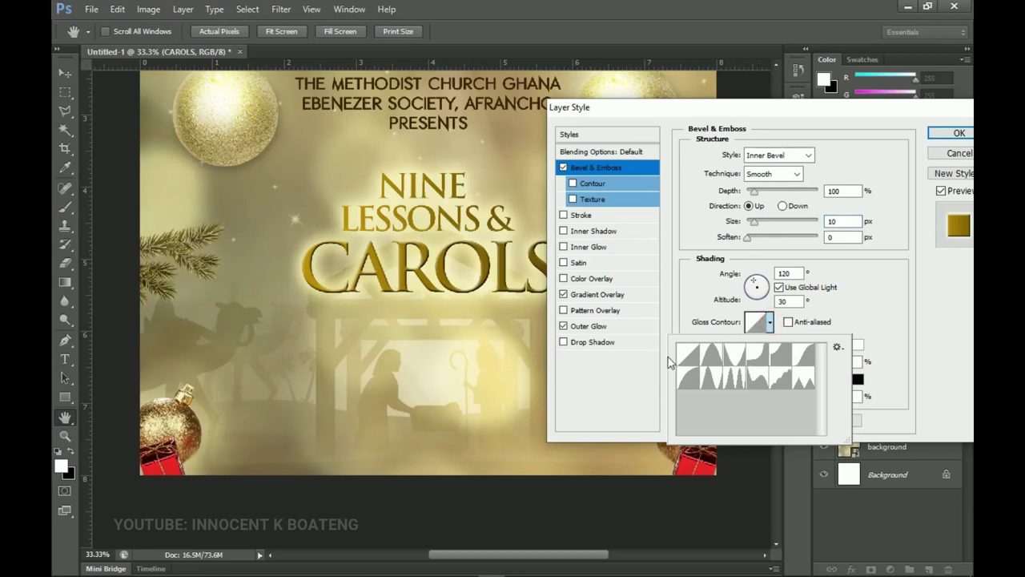
pyautogui.click(714, 352)
pyautogui.click(735, 352)
pyautogui.click(714, 353)
pyautogui.click(781, 352)
pyautogui.click(735, 378)
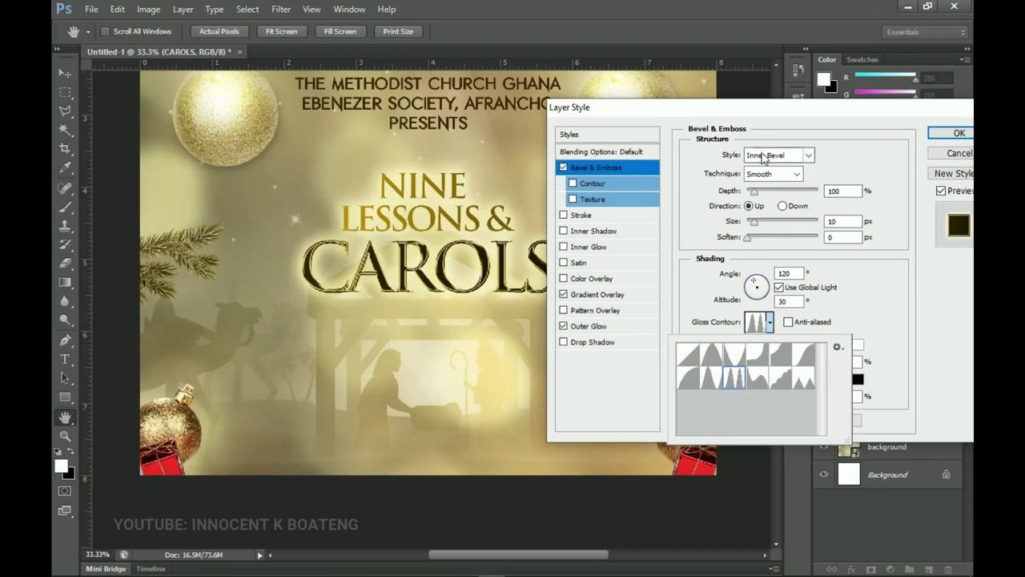
pyautogui.click(959, 133)
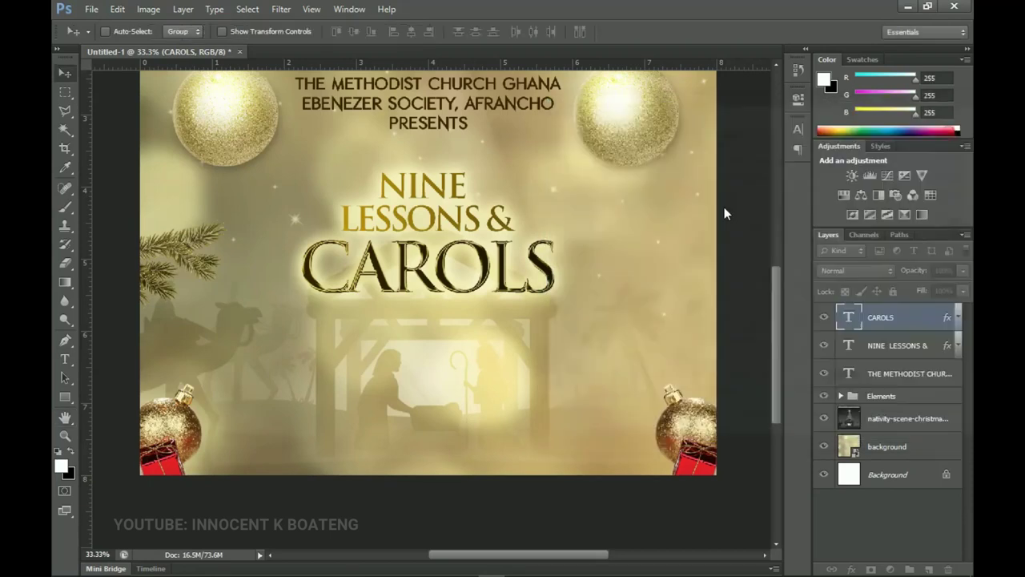
# Select the "NINE LESSONS &" title and nudge it up to widen the gap above "CAROLS".
pyautogui.scroll(1, 463, 259)
pyautogui.rightClick(463, 259)
pyautogui.click(479, 251)
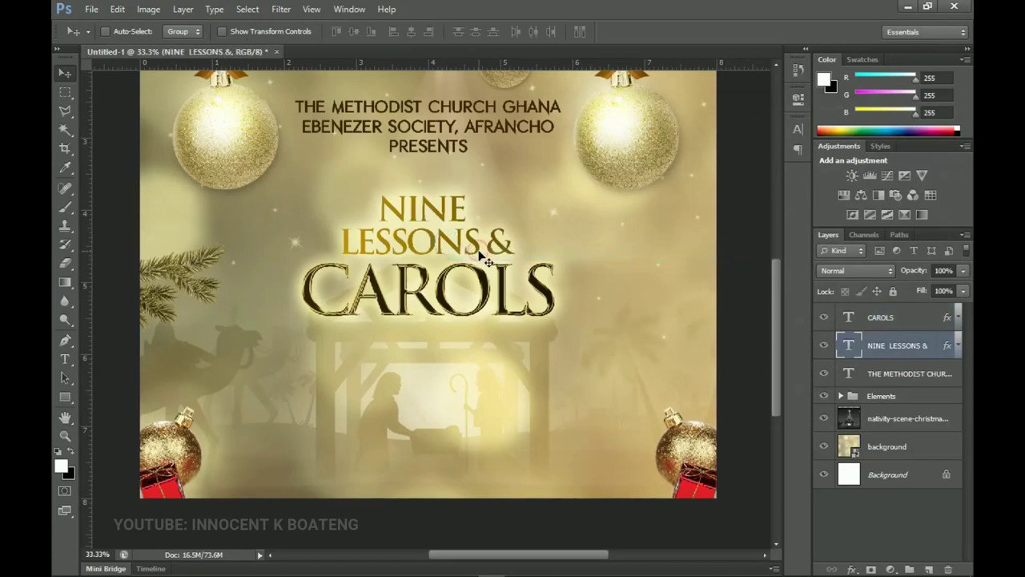
pyautogui.press('Up')
pyautogui.press('Up')
pyautogui.press('Up')
pyautogui.press('Up')
pyautogui.press('Up')
pyautogui.press('Up')
pyautogui.press('Up')
pyautogui.press('Up')
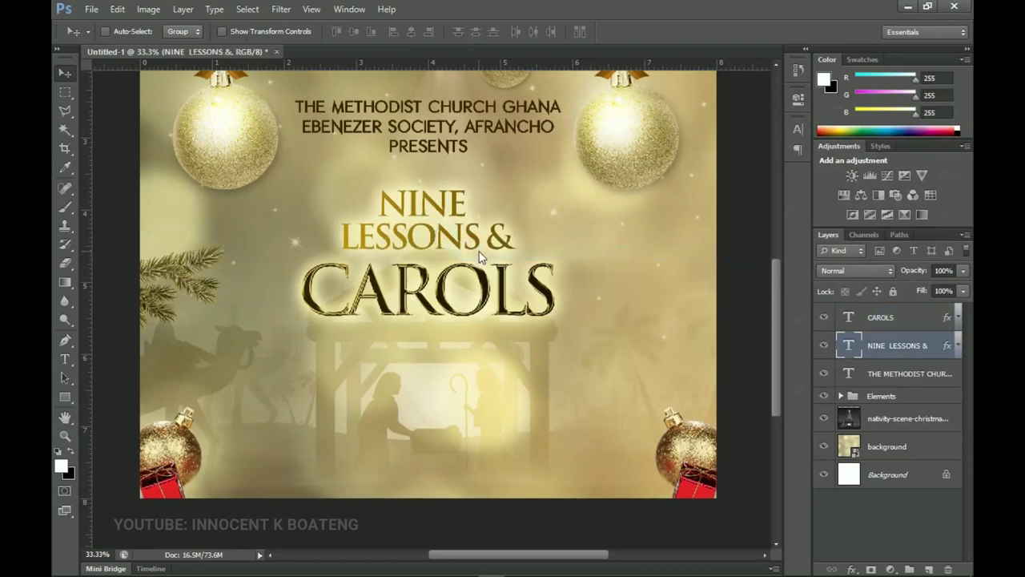
# Draw a small upright white ellipse inside the letter O of "CAROLS".
pyautogui.keyDown('ctrl'); pyautogui.click(492, 309); pyautogui.keyUp('ctrl')
pyautogui.hotkey('ctrl', '+')
pyautogui.moveTo(492, 309); pyautogui.dragTo(491, 278)
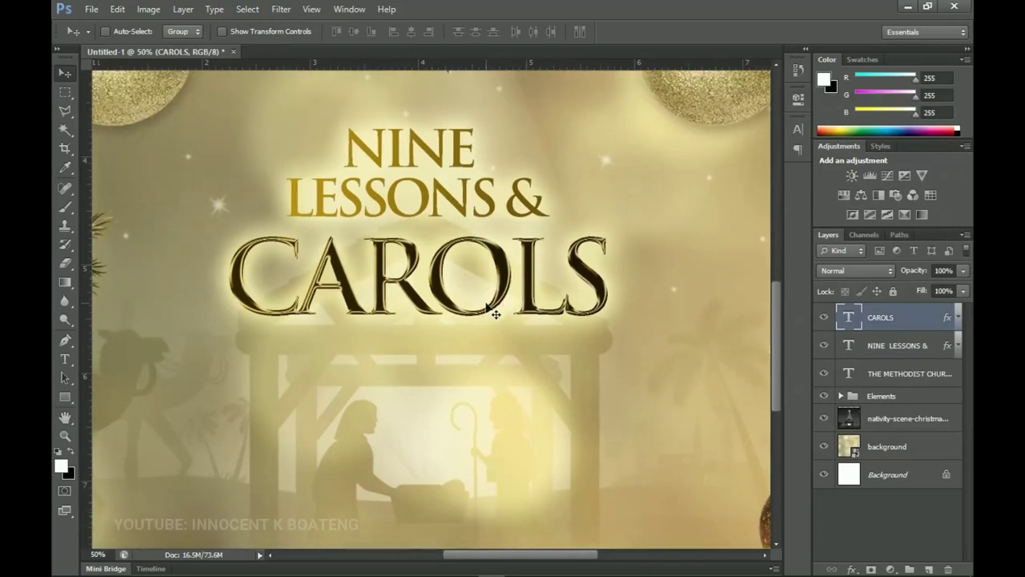
pyautogui.click(67, 397)
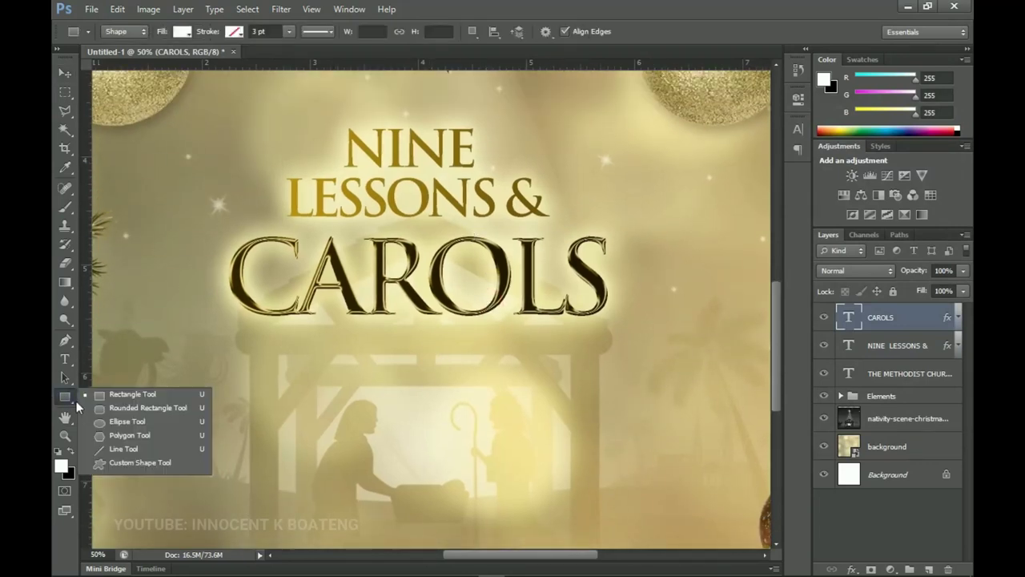
pyautogui.click(119, 421)
pyautogui.moveTo(458, 252); pyautogui.dragTo(486, 293)
pyautogui.press('v')
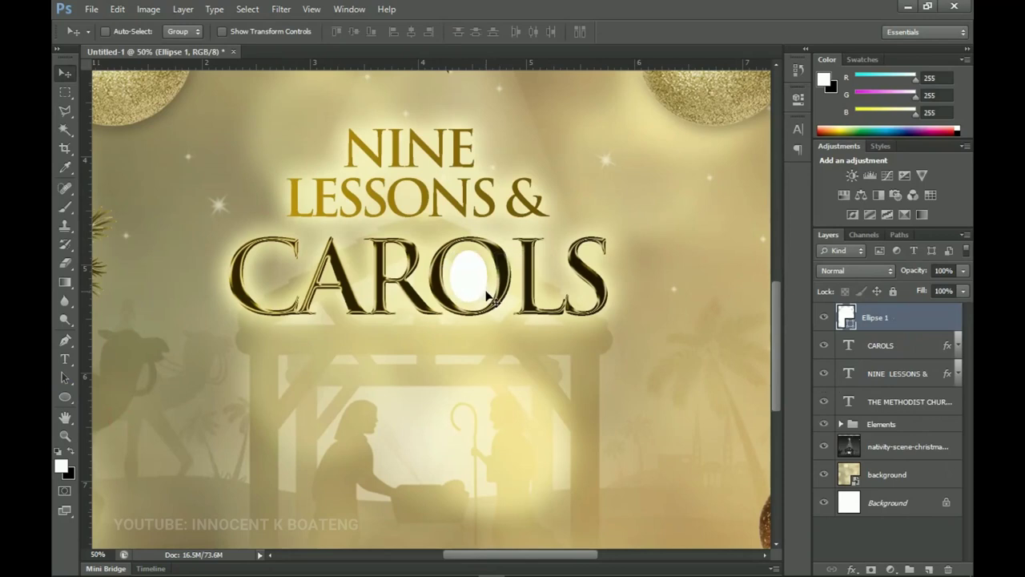
# Recolor the ellipse to dark brown #221b01, sampled from the letter O of "CAROLS".
pyautogui.doubleClick(850, 321)
pyautogui.press('Tab')
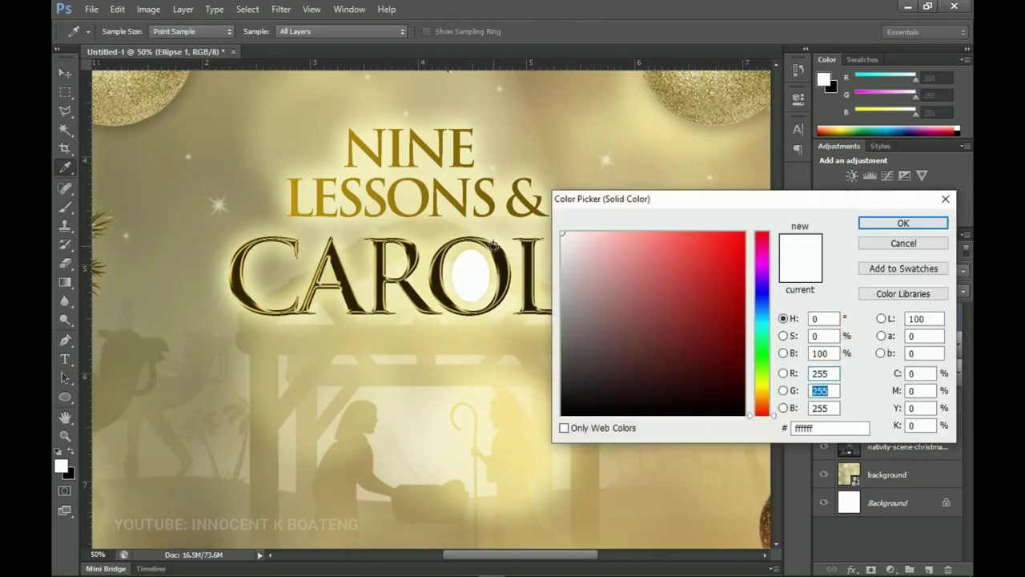
pyautogui.click(494, 246)
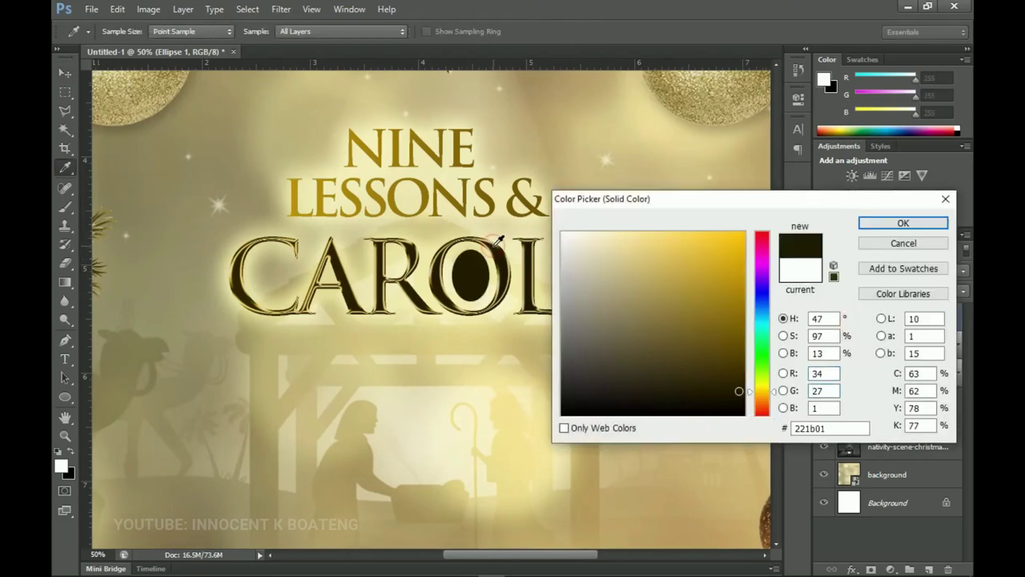
pyautogui.click(873, 225)
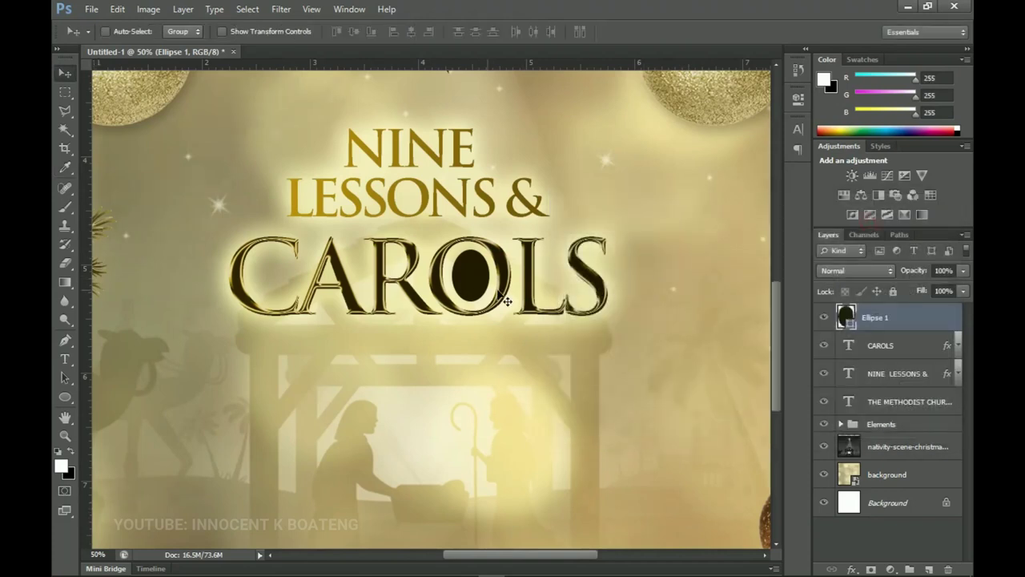
# Copy the three-line date "24th DEC 2020" from the Notepad notes into a new text layer over the nativity stable.
pyautogui.scroll(-3, 452, 290)
pyautogui.moveTo(550, 299); pyautogui.dragTo(558, 291)
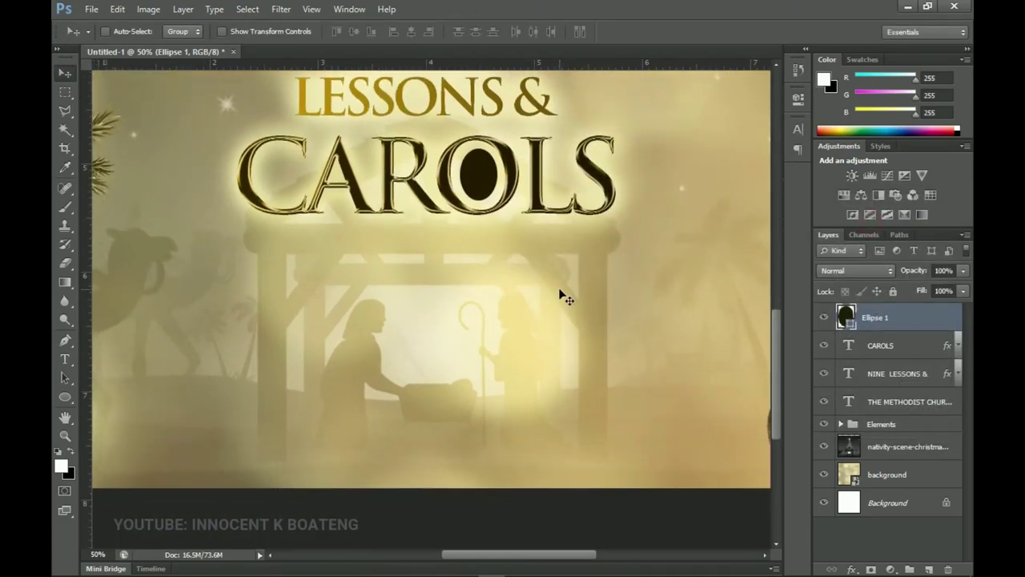
pyautogui.click(66, 360)
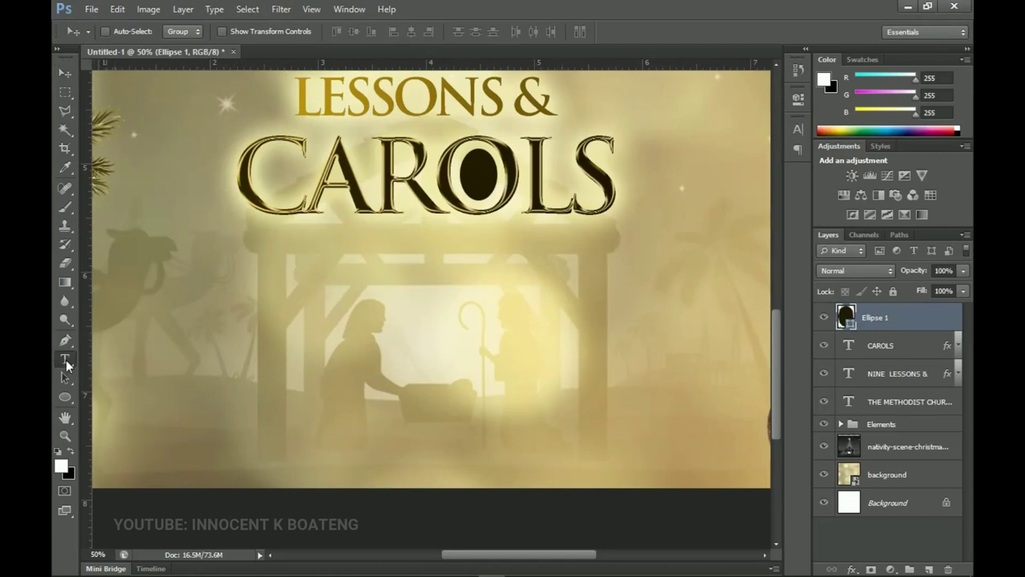
pyautogui.click(355, 325)
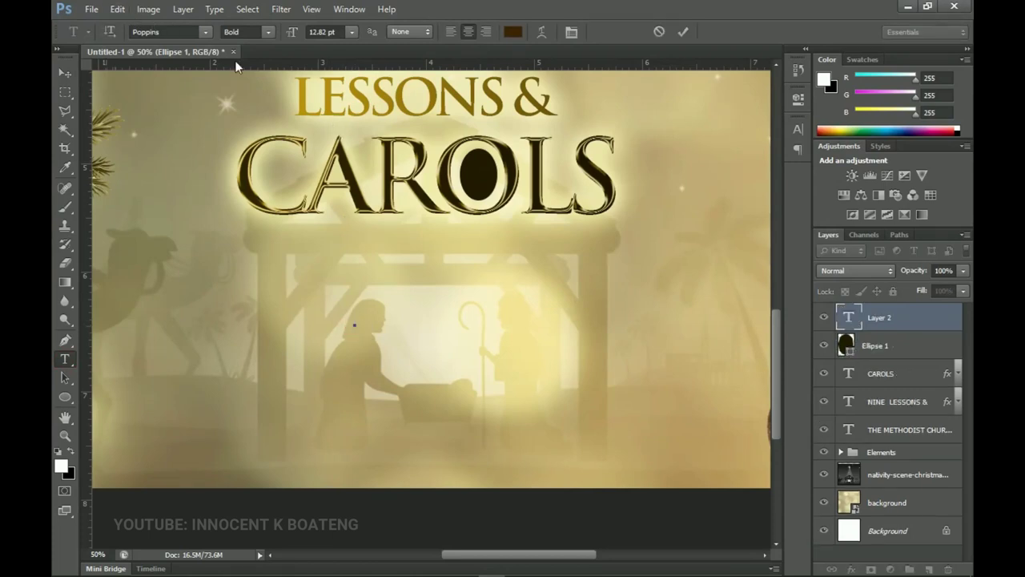
pyautogui.click(572, 566)
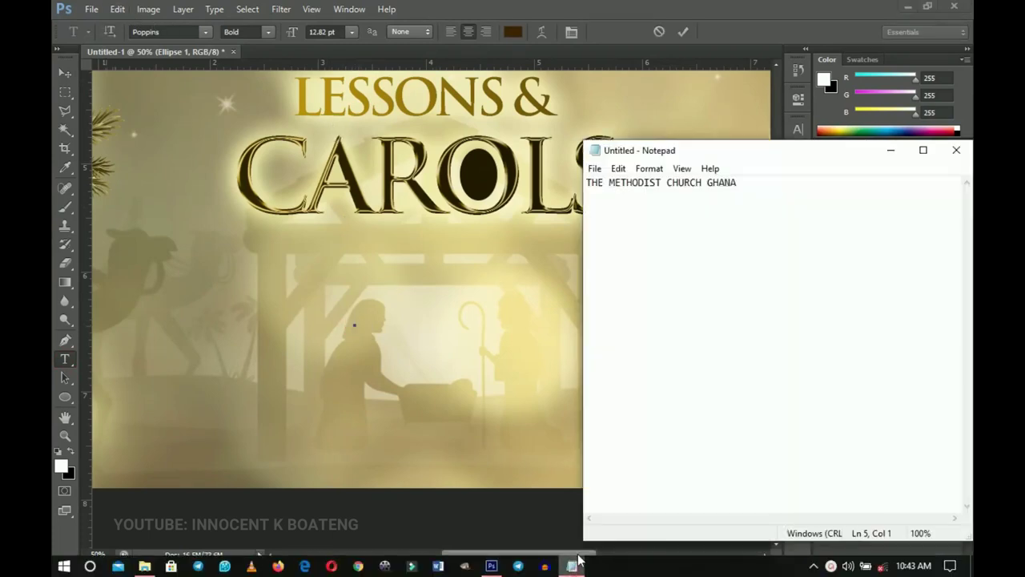
pyautogui.click(660, 346)
pyautogui.moveTo(612, 328); pyautogui.dragTo(577, 298)
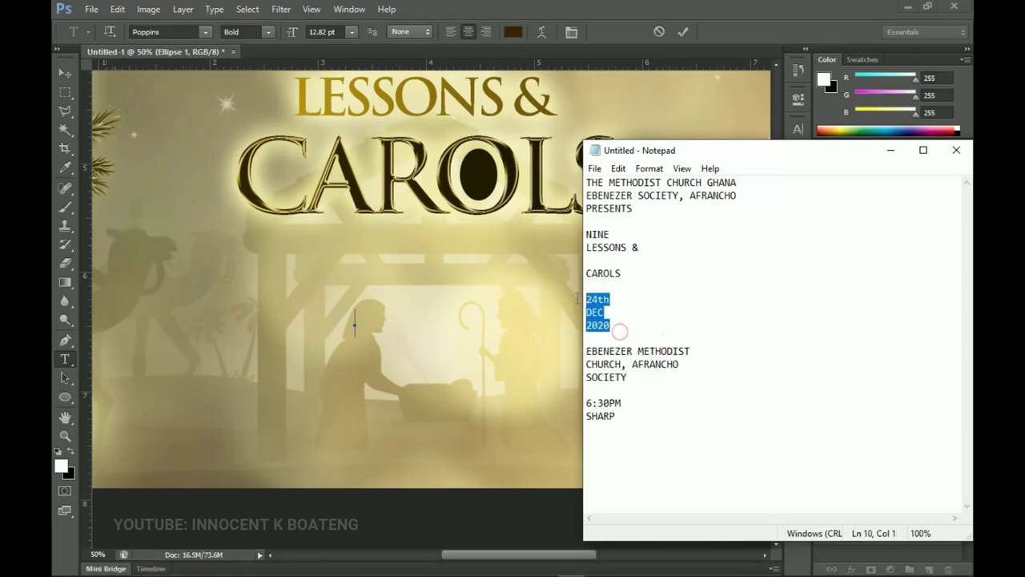
pyautogui.hotkey('ctrl', 'c')
pyautogui.click(394, 291)
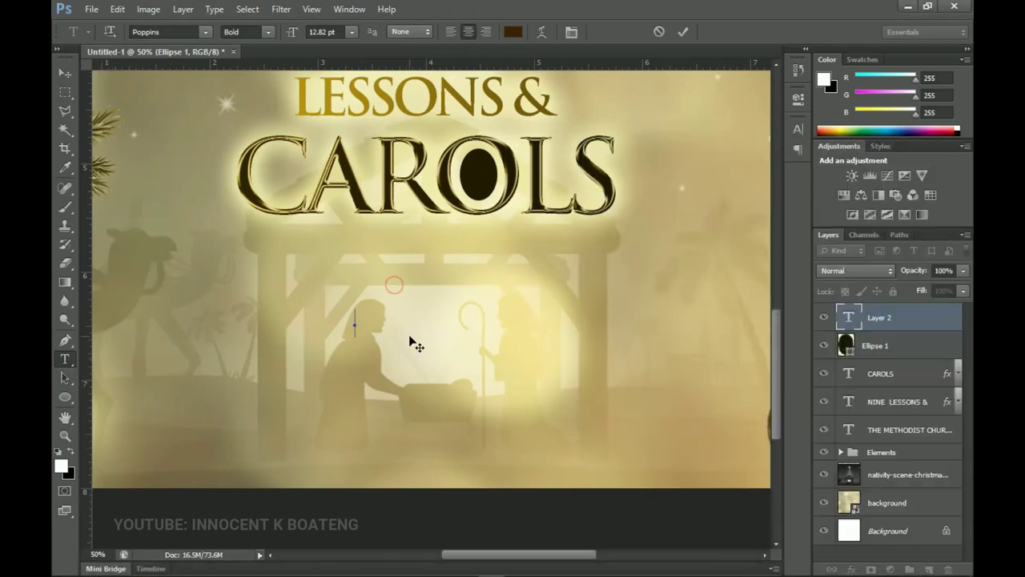
pyautogui.hotkey('ctrl', 'v')
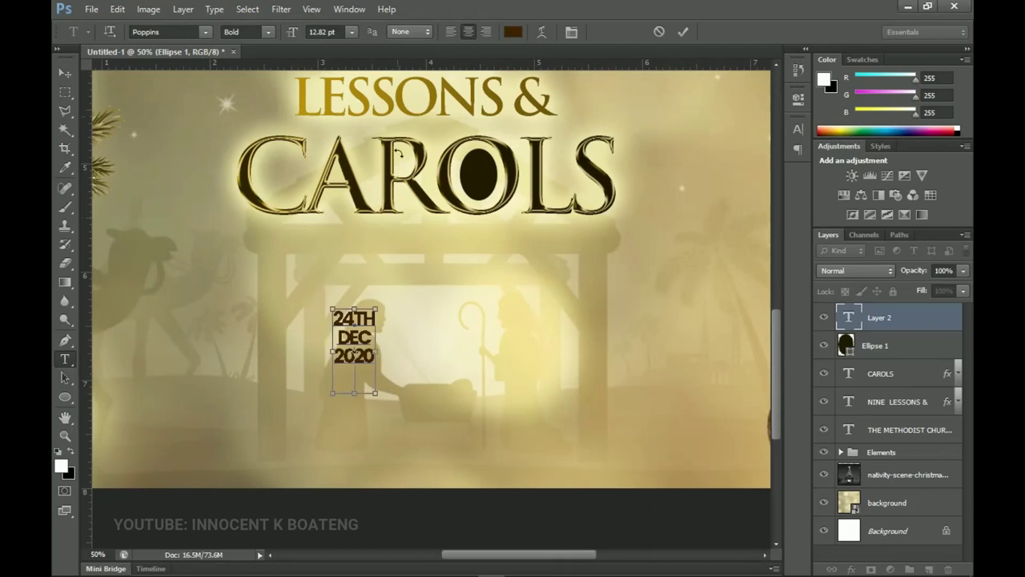
# Set the date text to Poppins SemiBold, left-align it, and finish editing.
pyautogui.hotkey('ctrl', 'a')
pyautogui.click(267, 32)
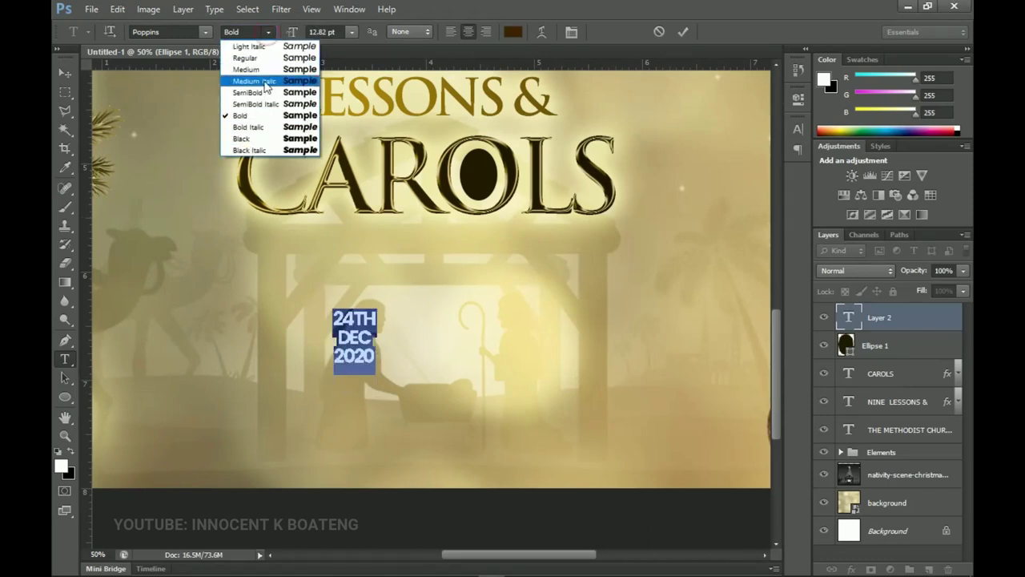
pyautogui.click(269, 70)
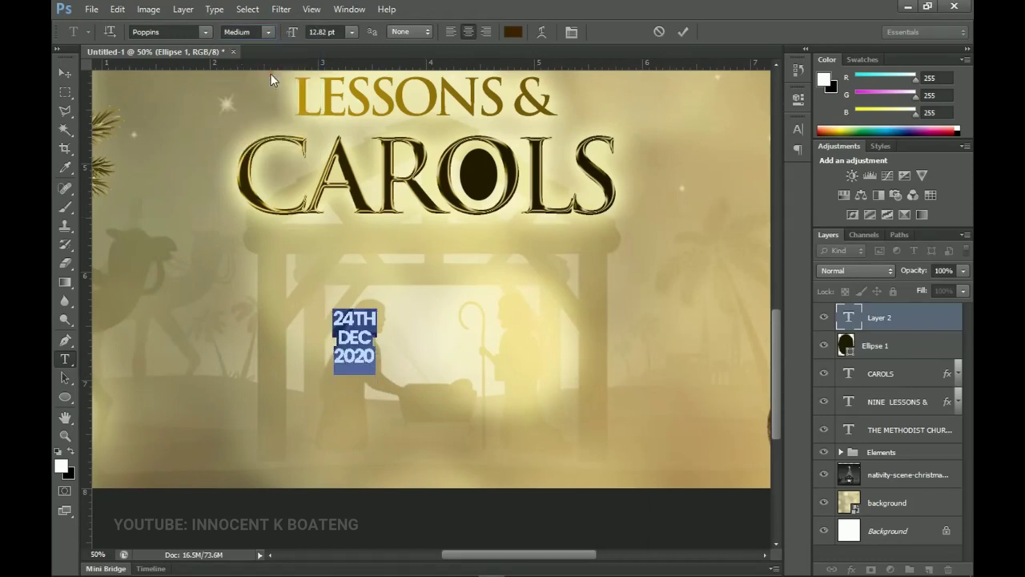
pyautogui.click(268, 32)
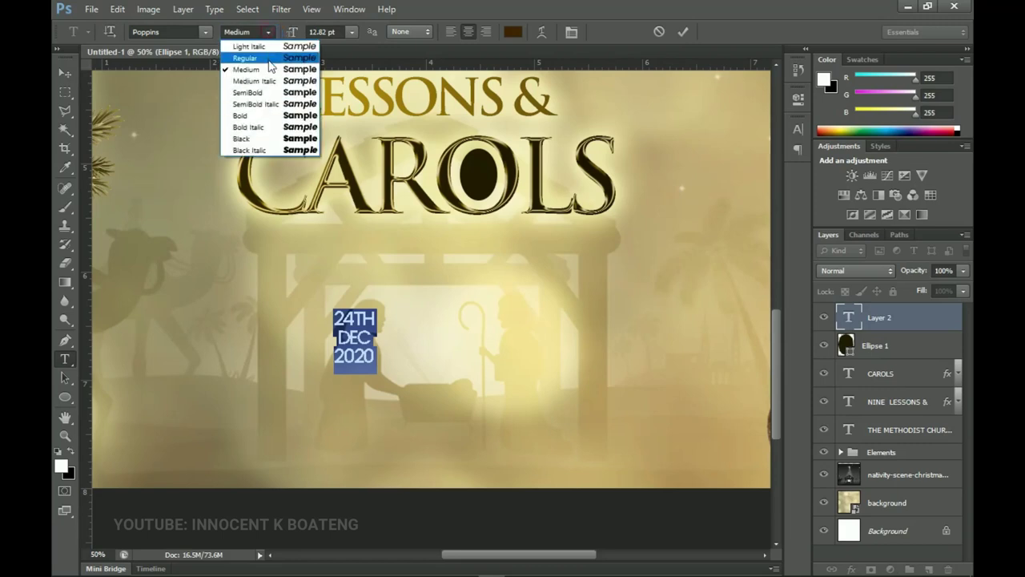
pyautogui.click(272, 82)
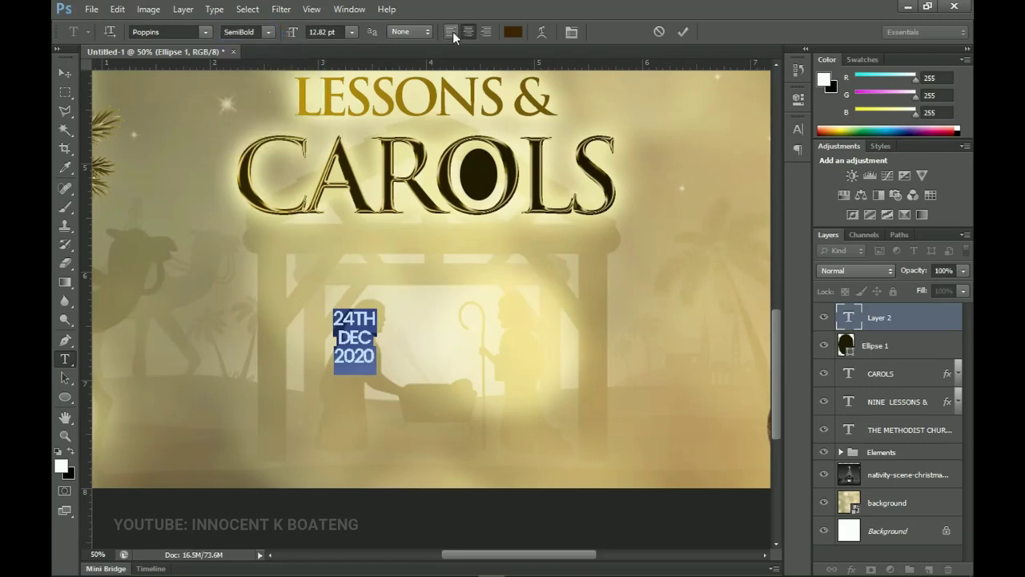
pyautogui.click(453, 32)
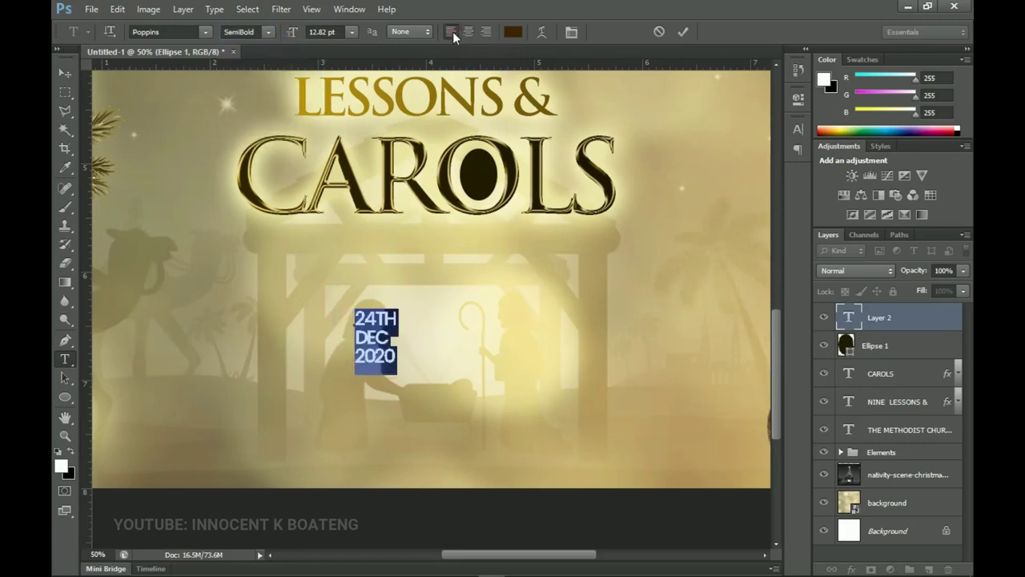
pyautogui.click(62, 71)
# Set the three-line date text's color to dark brown #3e2300.
pyautogui.press('t')
pyautogui.click(377, 338)
pyautogui.hotkey('ctrl', 'a')
pyautogui.click(513, 32)
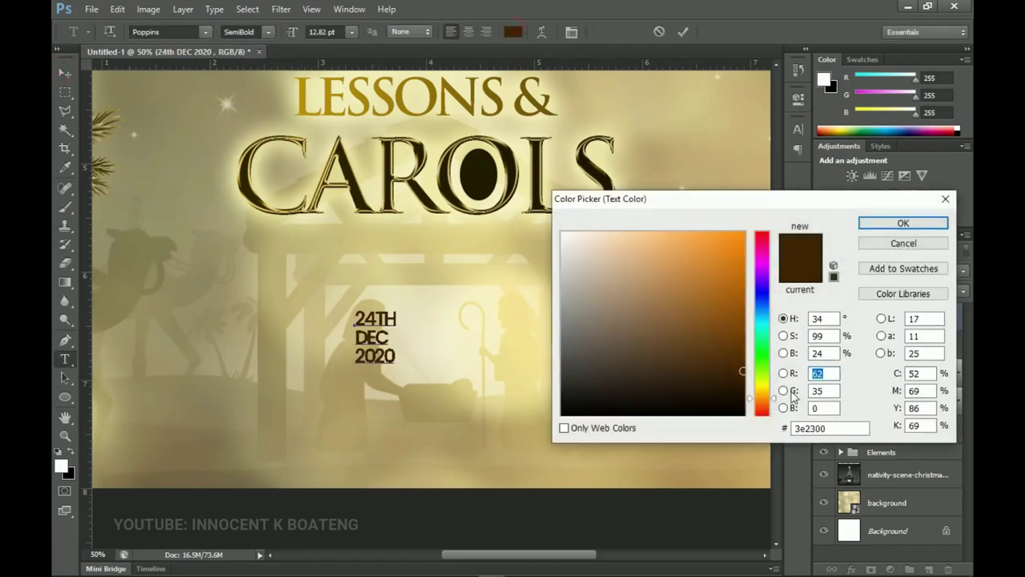
pyautogui.click(829, 429)
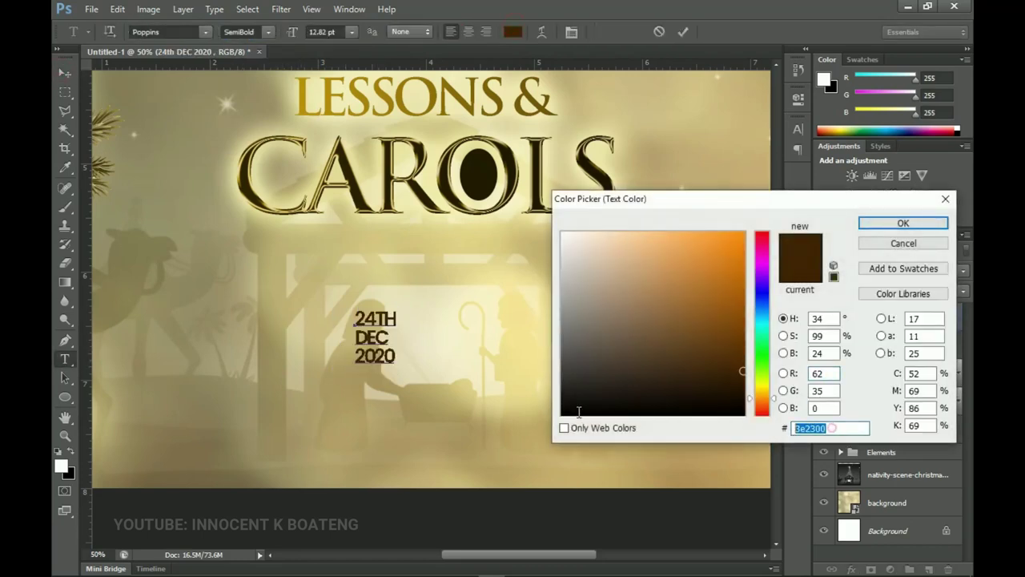
pyautogui.click(903, 222)
# Add a vertical guide at the left edge of "CAROLS" and move the date text against it.
pyautogui.click(65, 73)
pyautogui.moveTo(400, 357); pyautogui.dragTo(297, 377)
pyautogui.moveTo(88, 258); pyautogui.dragTo(232, 250)
pyautogui.hotkey('shift', 'Right')
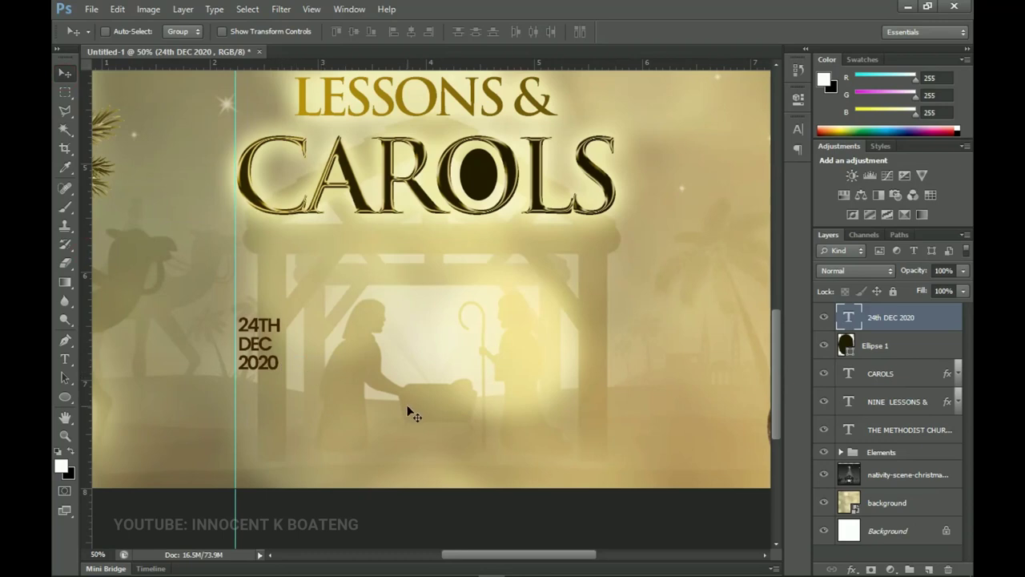
# Duplicate the date text to the right of the original and copy the three venue lines from the Notepad notes.
pyautogui.hotkey('ctrl', 'j')
pyautogui.moveTo(266, 362); pyautogui.dragTo(350, 369)
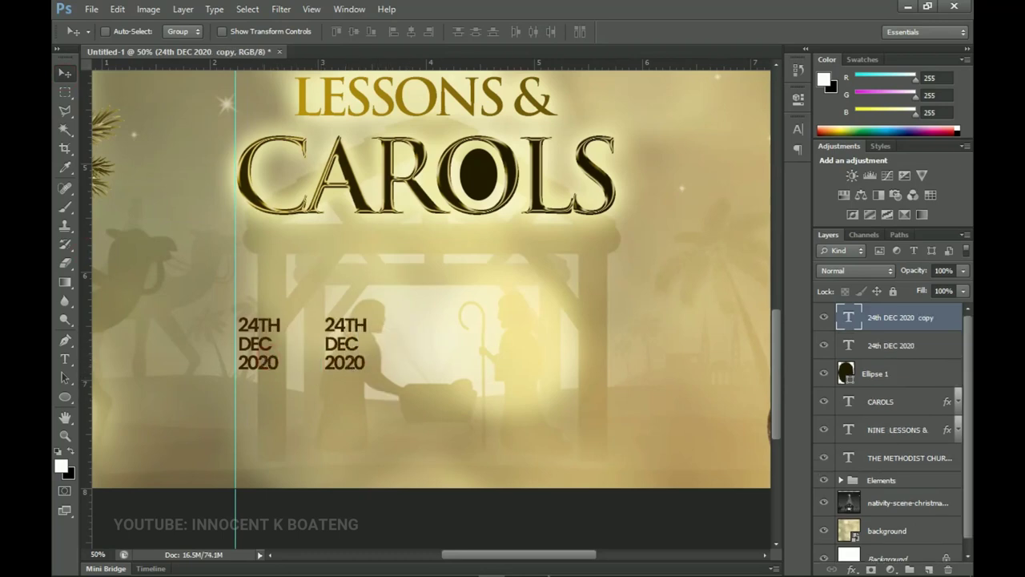
pyautogui.click(572, 572)
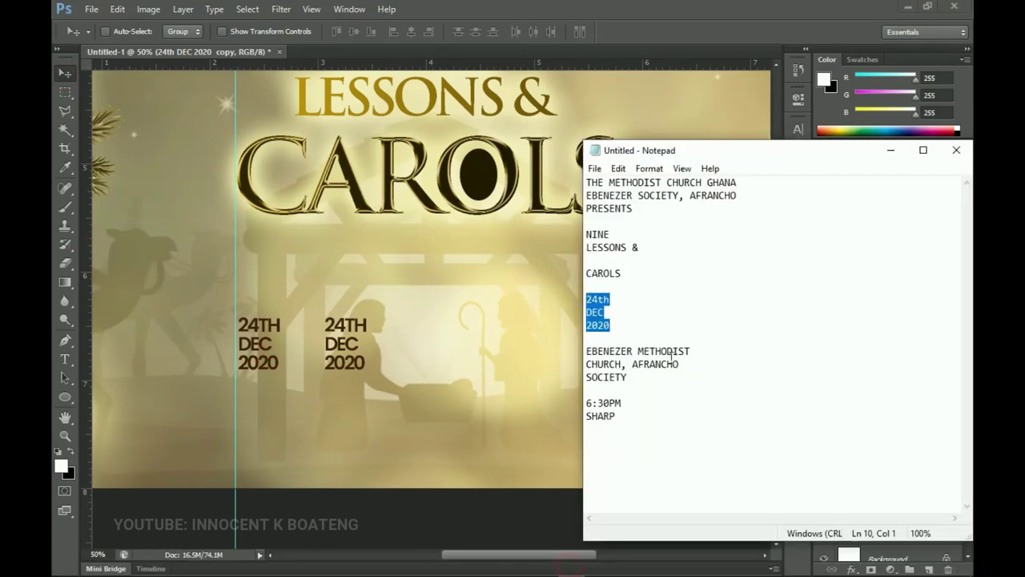
pyautogui.moveTo(650, 380); pyautogui.dragTo(578, 353)
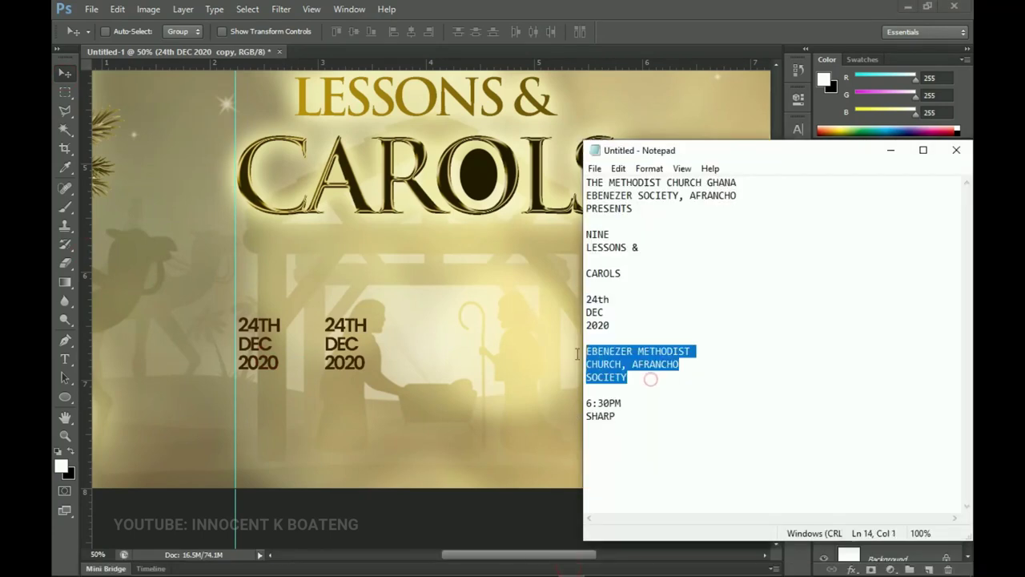
pyautogui.click(413, 336)
# Replace the duplicated date with the copied text "EBENEZER METHODIST CHURCH, AFRANCHO SOCIETY" and left-align it.
pyautogui.press('t')
pyautogui.click(344, 343)
pyautogui.hotkey('ctrl', 'a')
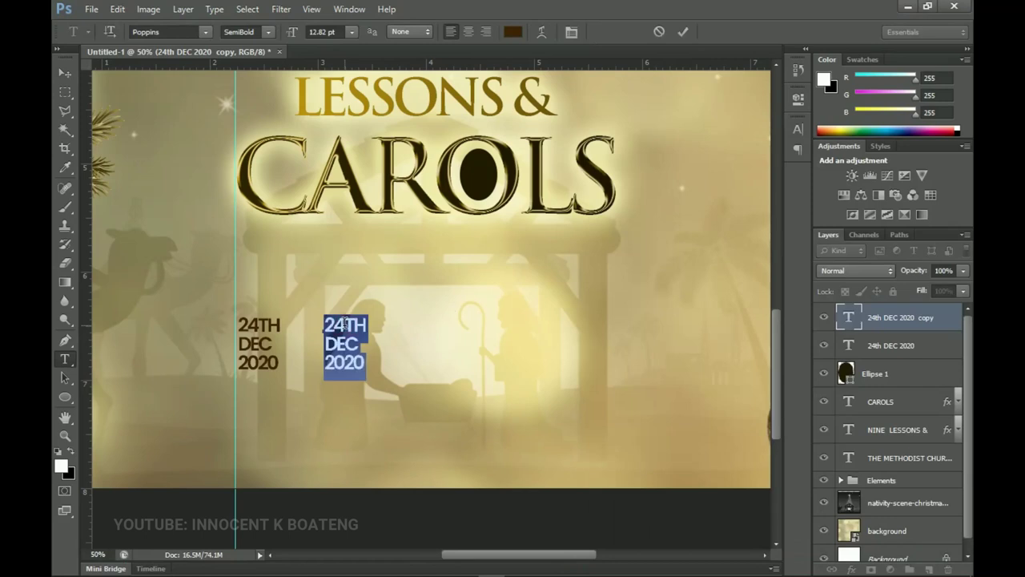
pyautogui.hotkey('ctrl', 'v')
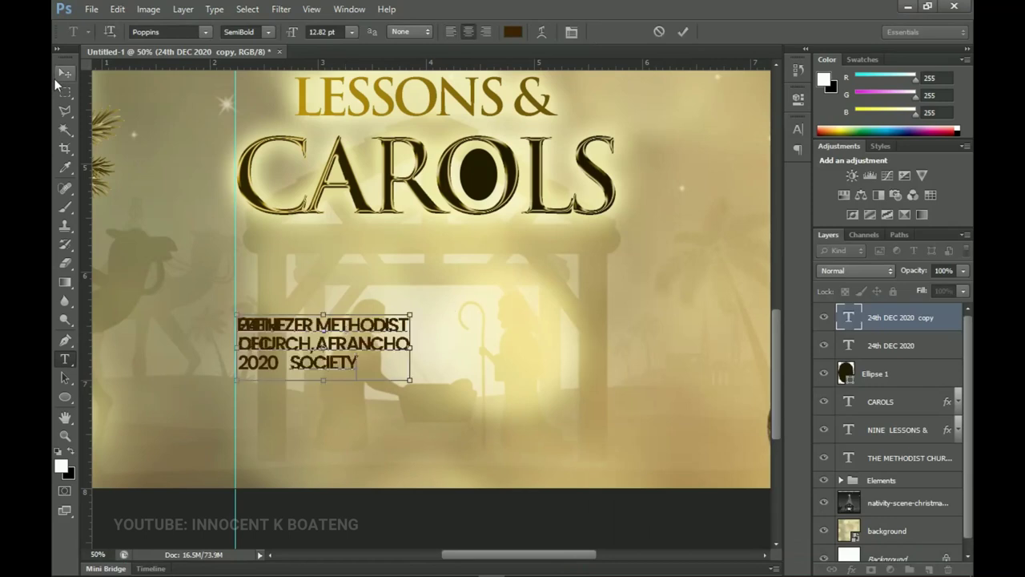
pyautogui.hotkey('ctrl', 'a')
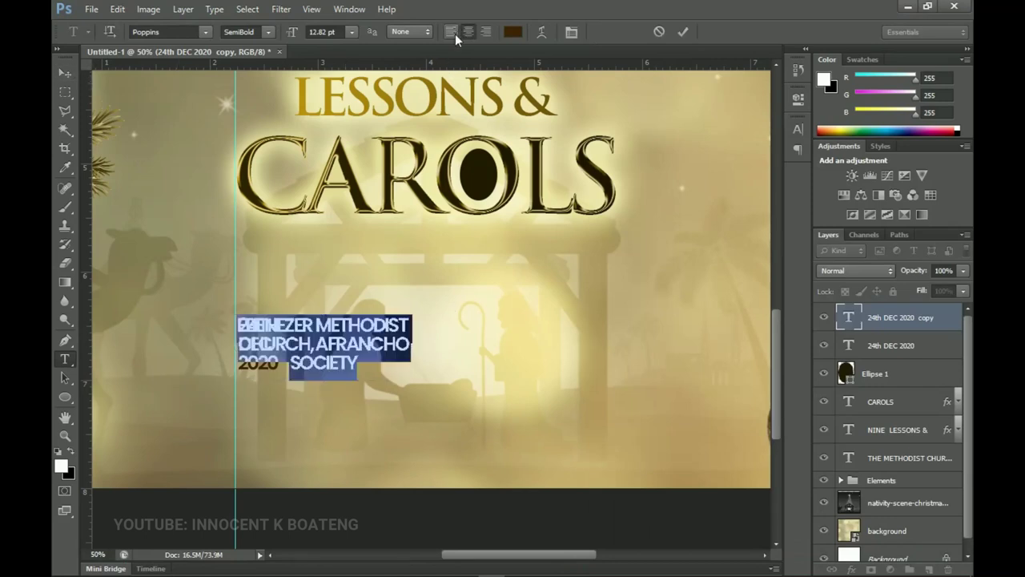
pyautogui.click(453, 33)
pyautogui.click(64, 72)
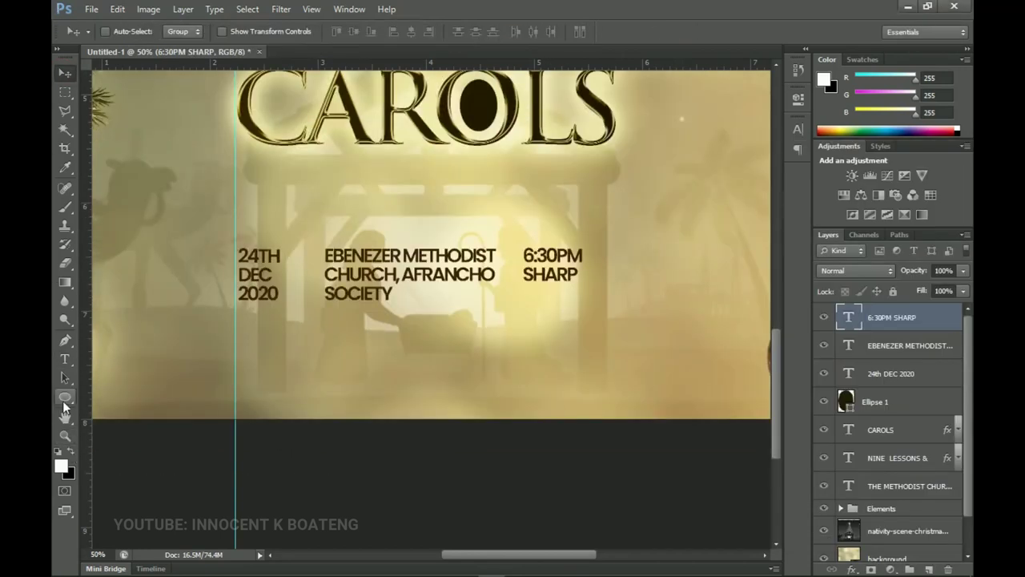
# Draw a thin vertical white rectangle between the date and venue texts and scale its height to about 75.5%.
pyautogui.click(65, 398)
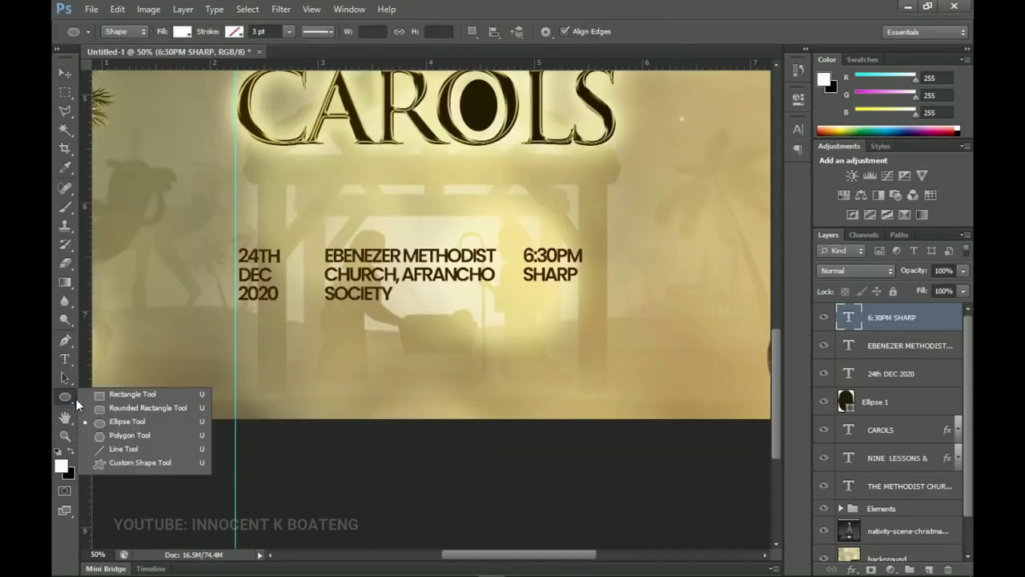
pyautogui.click(128, 394)
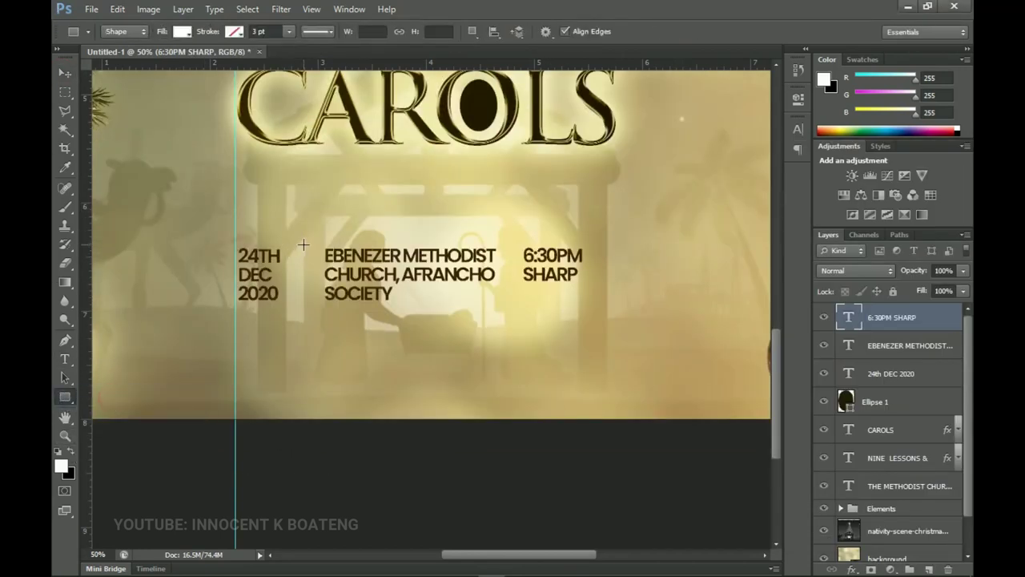
pyautogui.moveTo(290, 248); pyautogui.dragTo(387, 294)
pyautogui.press('v')
pyautogui.press('z')
pyautogui.click(302, 295)
pyautogui.click(296, 298)
pyautogui.press('v')
pyautogui.hotkey('ctrl', 't')
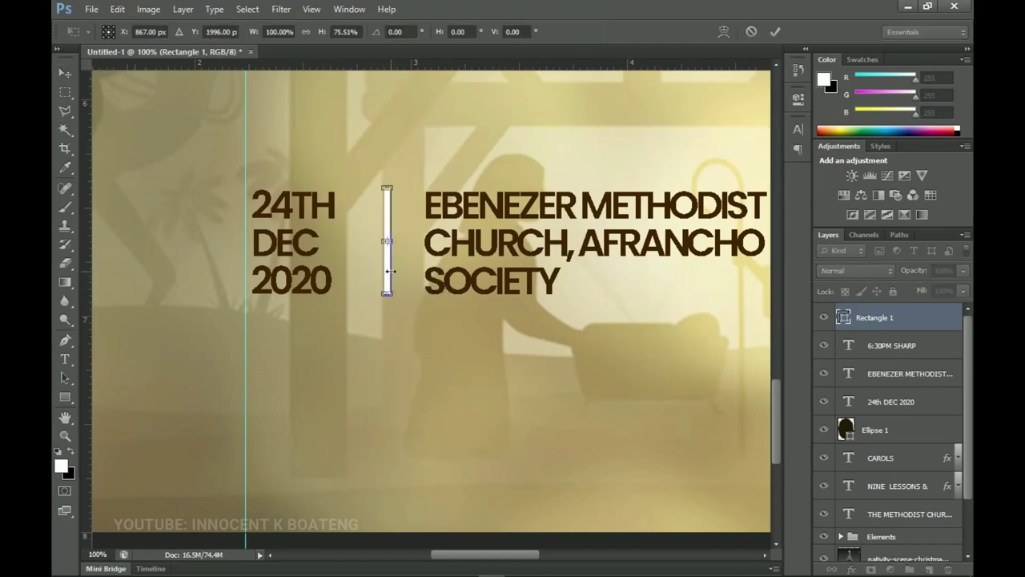
pyautogui.press('Return')
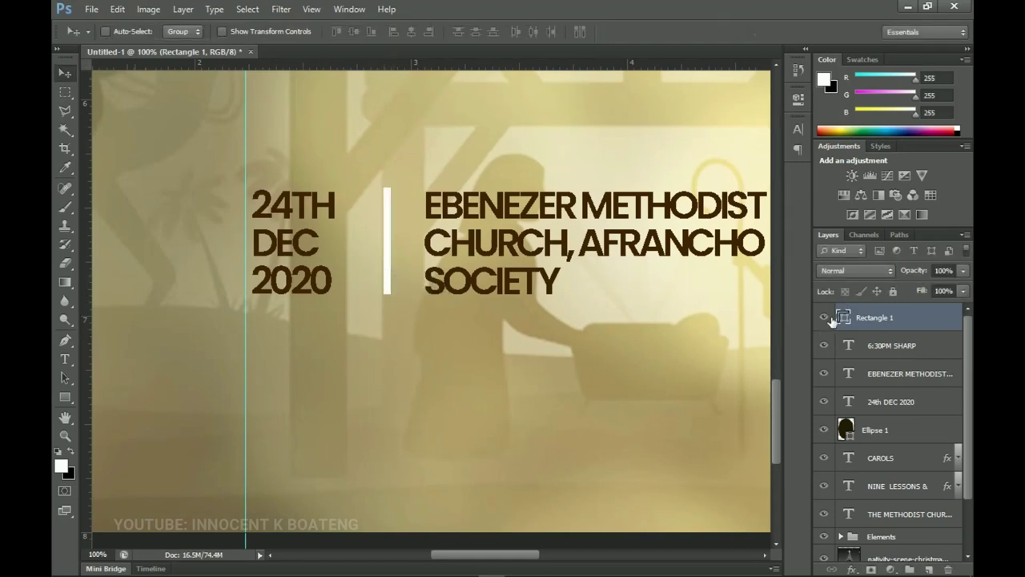
# Recolor the divider bar to dark brown #3e2300, sampled from the venue text.
pyautogui.doubleClick(843, 318)
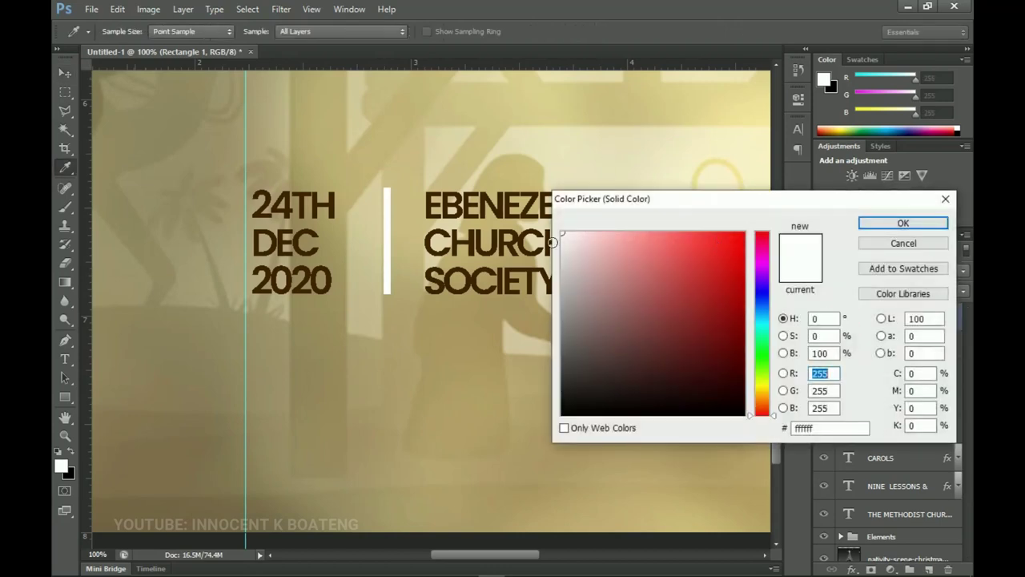
pyautogui.click(430, 206)
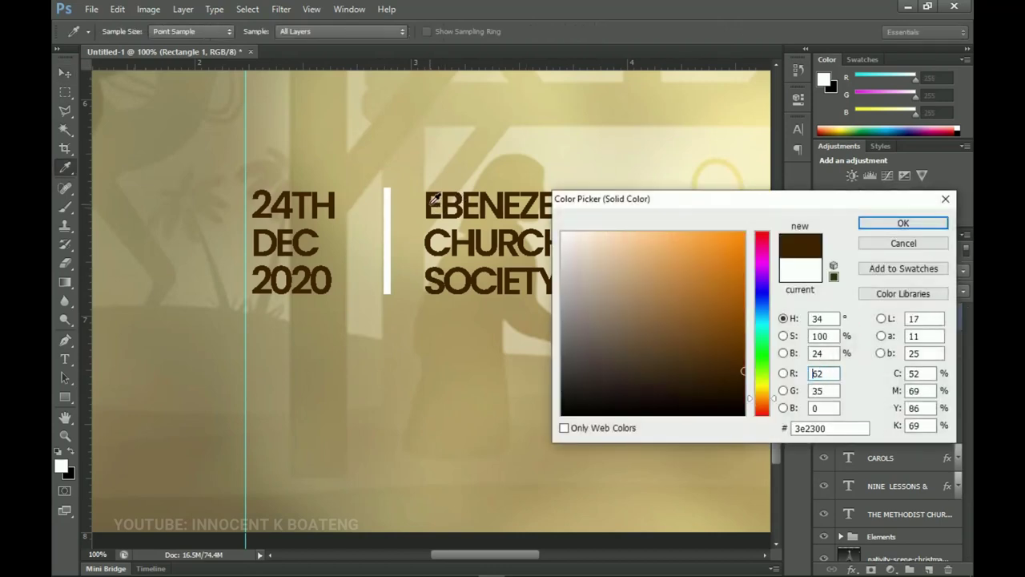
pyautogui.click(882, 222)
# Nudge the divider bar slightly left to center it between the date and venue texts.
pyautogui.moveTo(483, 228); pyautogui.dragTo(488, 230)
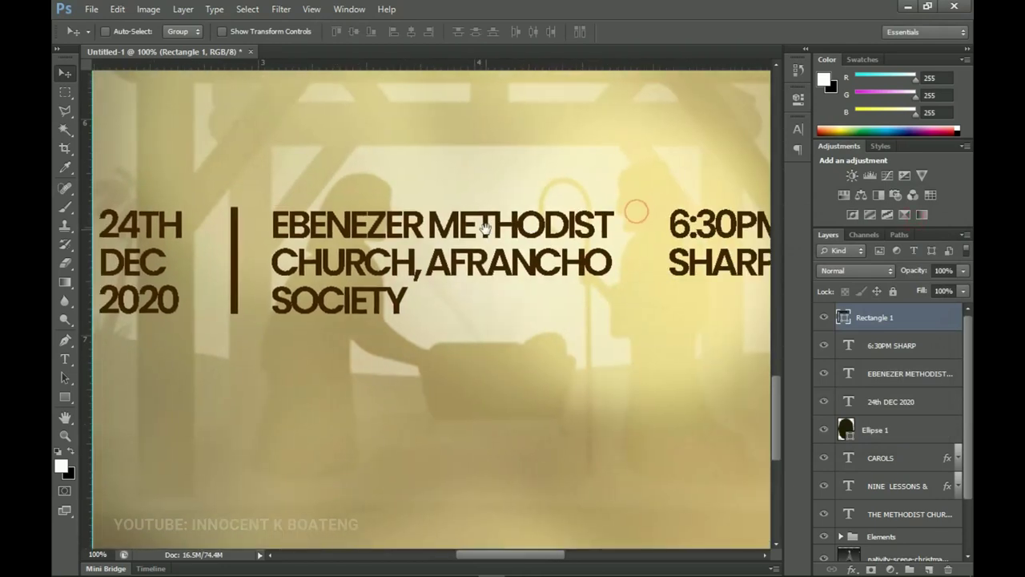
pyautogui.press('Left')
pyautogui.press('Left')
pyautogui.press('Left')
pyautogui.press('Left')
pyautogui.press('Left')
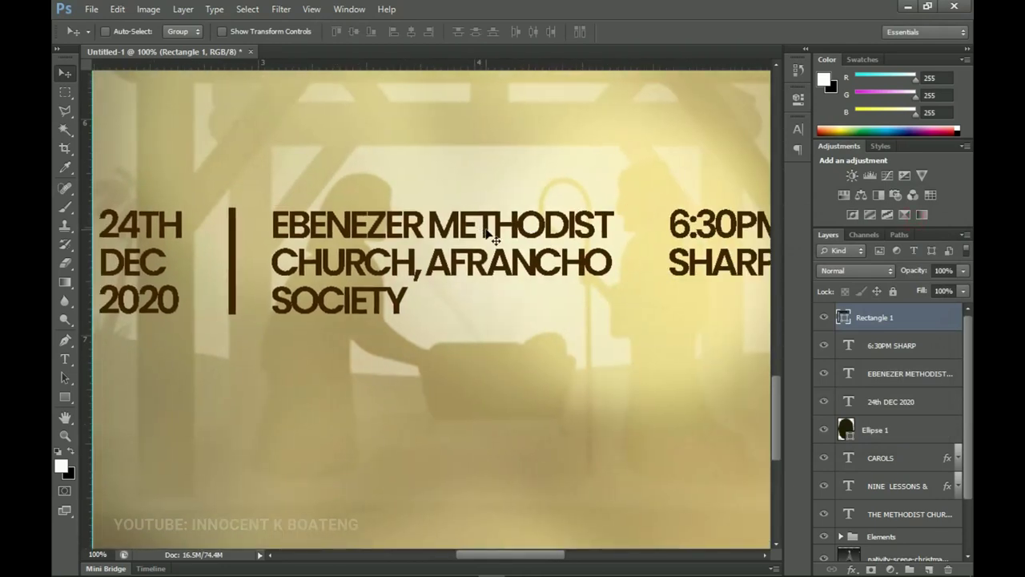
# Duplicate the divider bar into the gap between the venue and time texts and adjust the time text's spacing.
pyautogui.hotkey('ctrl', 'j')
pyautogui.moveTo(233, 263); pyautogui.dragTo(545, 266)
pyautogui.rightClick(450, 257)
pyautogui.click(480, 270)
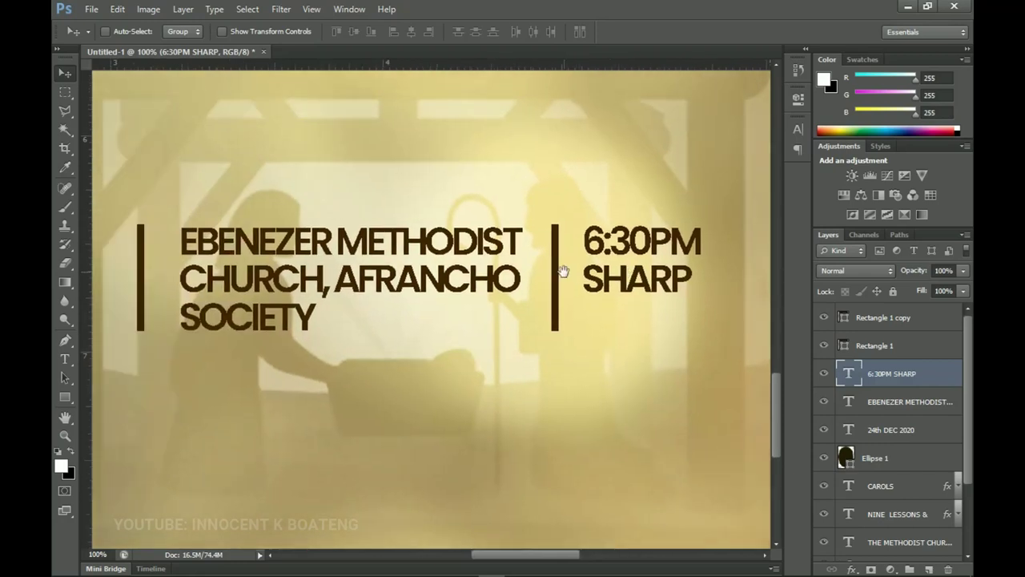
# Group the date, venue and time text layers together with both divider bars.
pyautogui.press('z')
pyautogui.keyDown('alt'); pyautogui.click(561, 270); pyautogui.keyUp('alt')
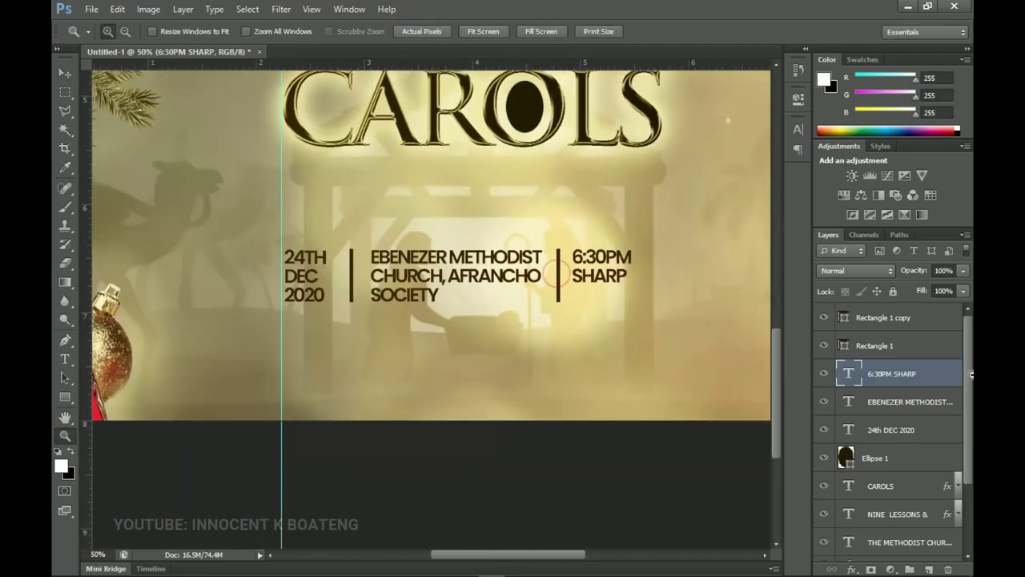
pyautogui.click(891, 429)
pyautogui.keyDown('shift'); pyautogui.click(899, 317); pyautogui.keyUp('shift')
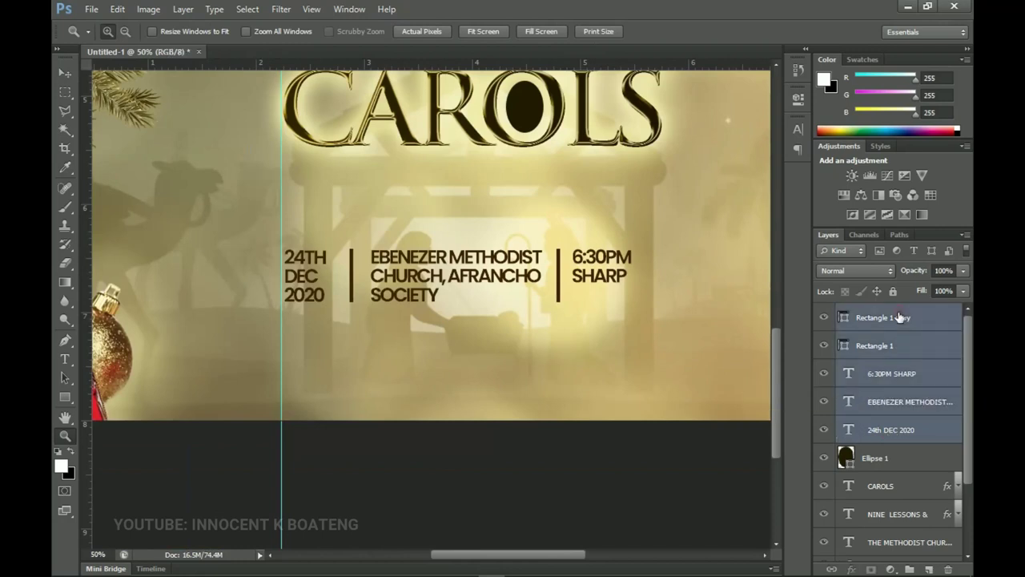
pyautogui.hotkey('ctrl', 'g')
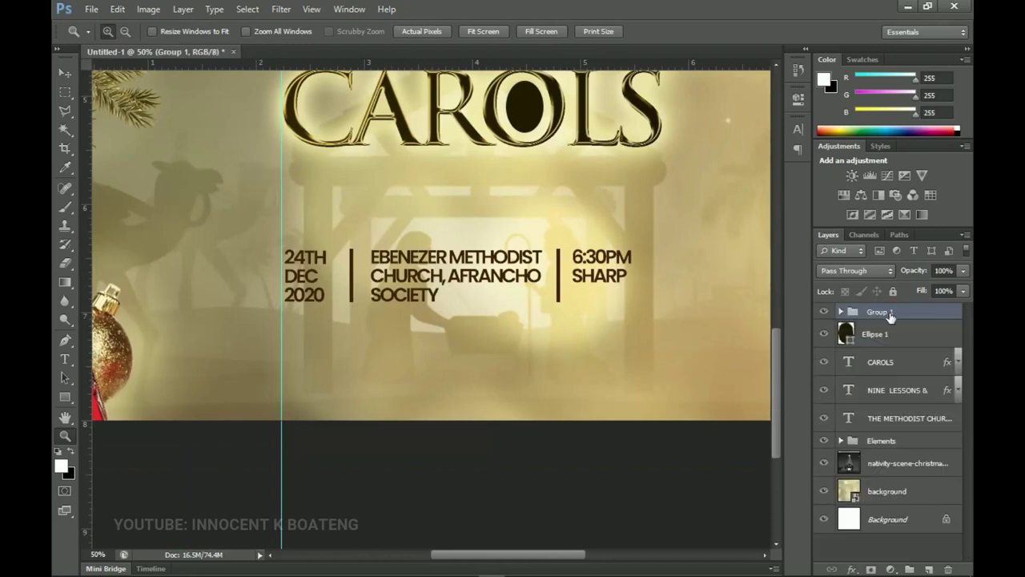
# Scale up the date, venue and time group to match the width of "CAROLS".
pyautogui.hotkey('ctrl', 't')
pyautogui.moveTo(634, 246); pyautogui.dragTo(662, 242)
pyautogui.press('Return')
pyautogui.press('z')
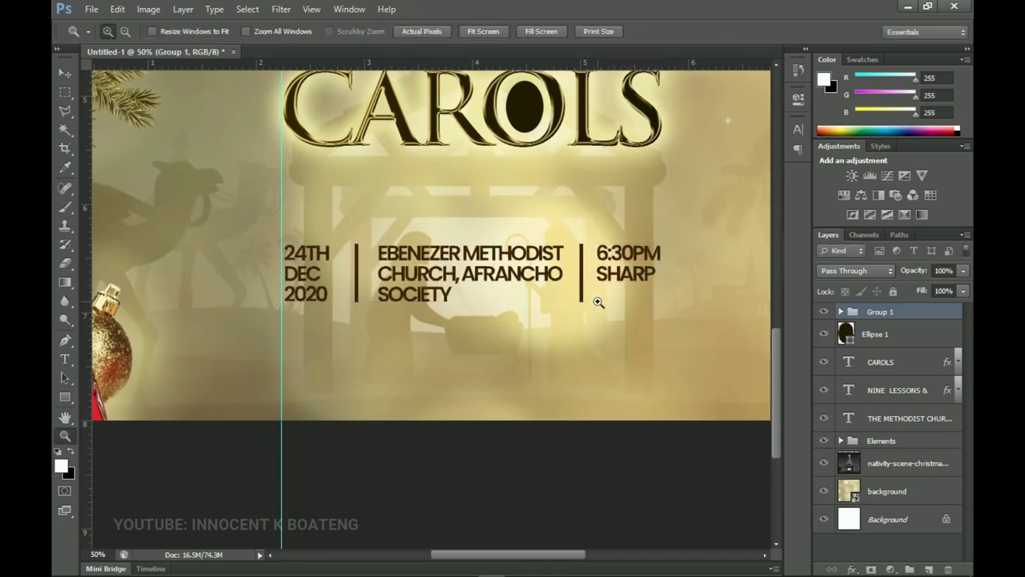
# Group the ellipse, both title layers and the church heading layer, and name the group "Main".
pyautogui.click(899, 338)
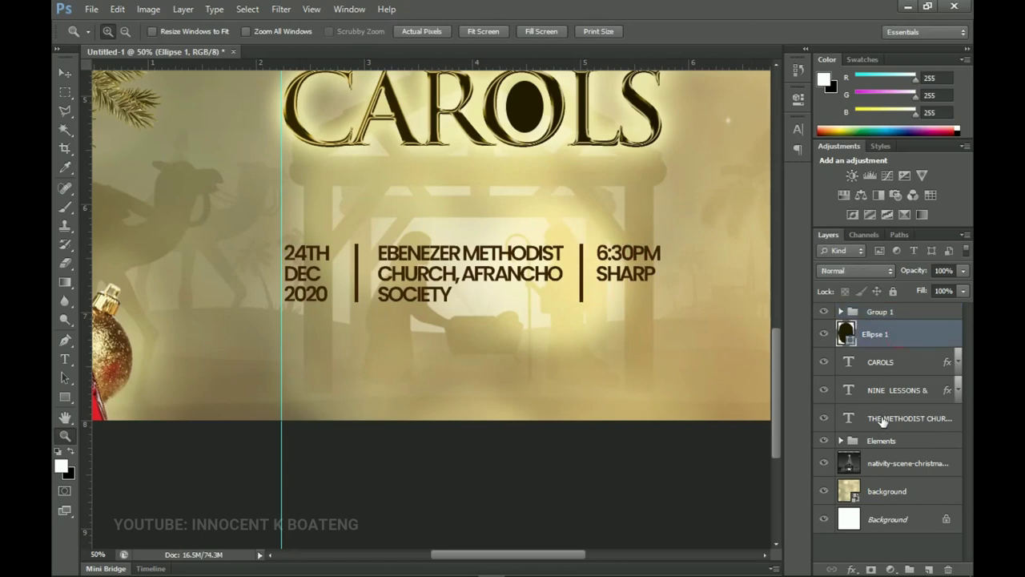
pyautogui.keyDown('shift'); pyautogui.click(882, 422); pyautogui.keyUp('shift')
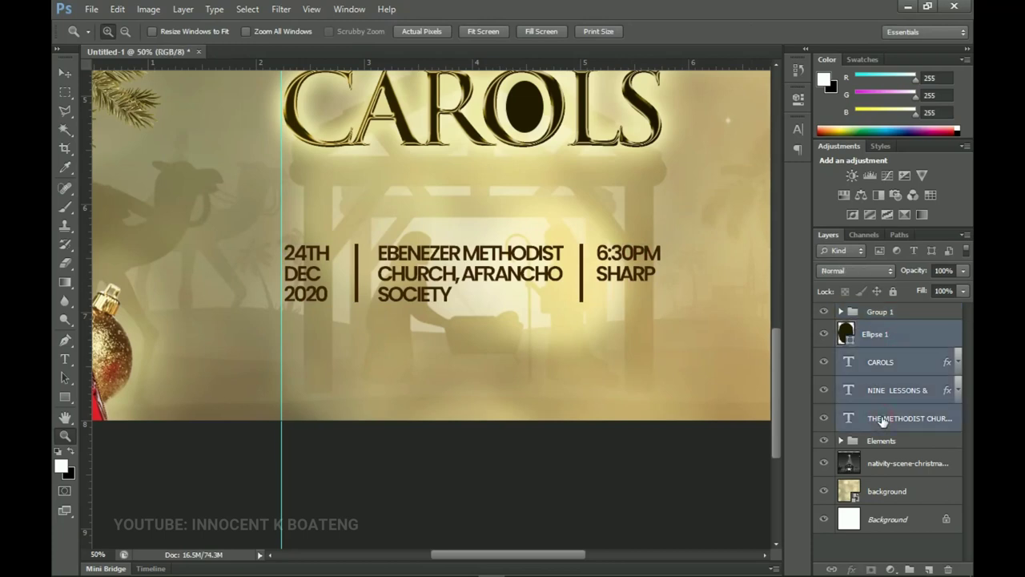
pyautogui.hotkey('ctrl', 'g')
pyautogui.doubleClick(881, 327)
pyautogui.write('Main')
pyautogui.press('Return')
# Enlarge the date, venue and time group to about 136% around its center and move it up closer to the title.
pyautogui.press('v')
pyautogui.hotkey('ctrl', '-')
pyautogui.hotkey('ctrl', '-')
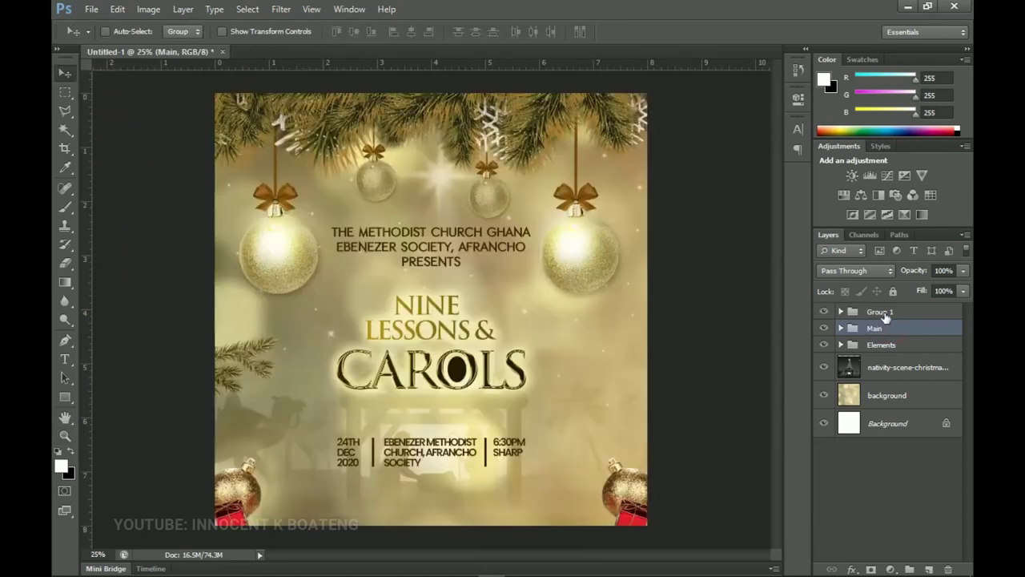
pyautogui.click(885, 316)
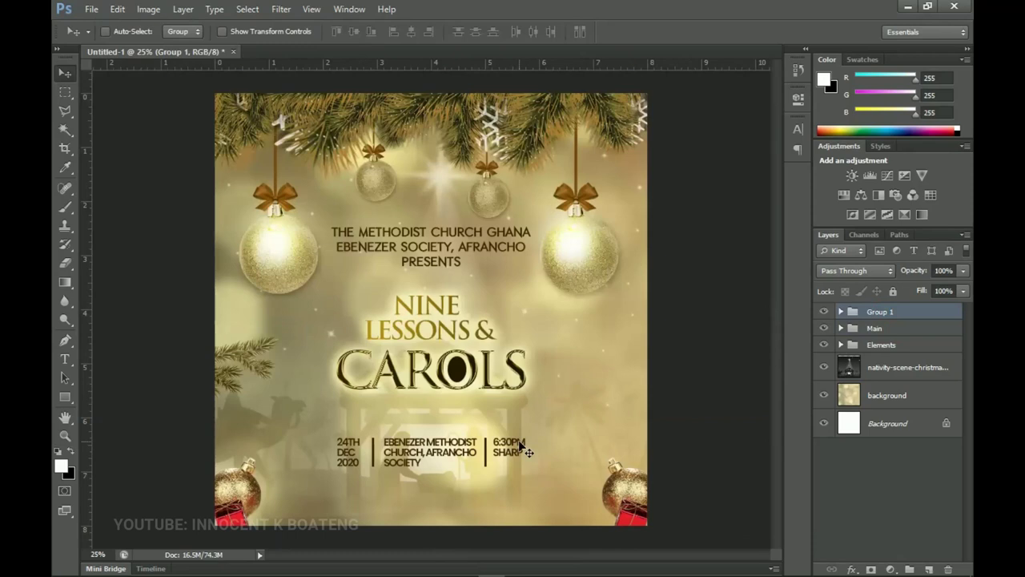
pyautogui.hotkey('ctrl', 't')
pyautogui.moveTo(540, 467); pyautogui.dragTo(566, 477)
pyautogui.press('Return')
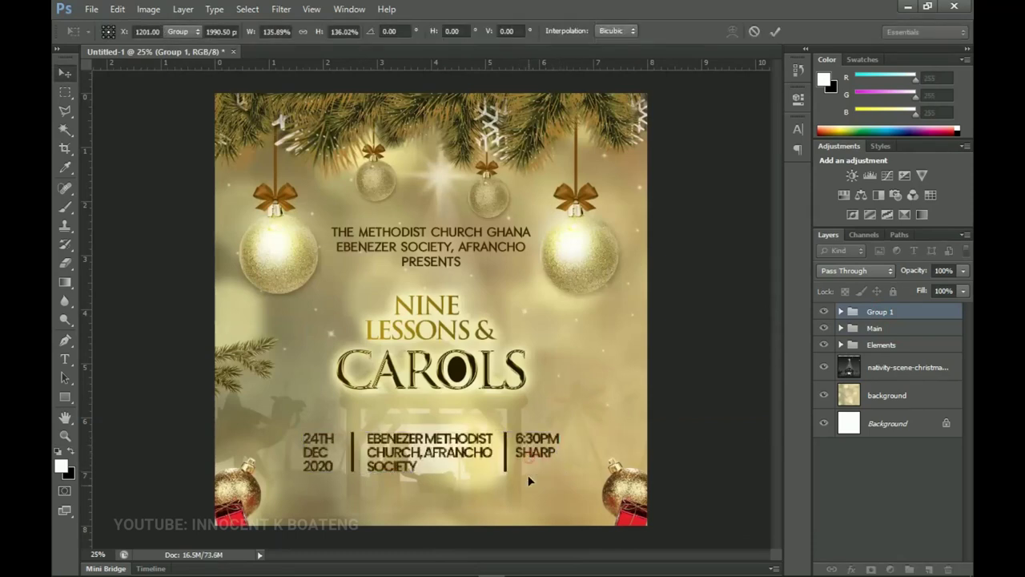
pyautogui.moveTo(522, 506); pyautogui.dragTo(522, 489)
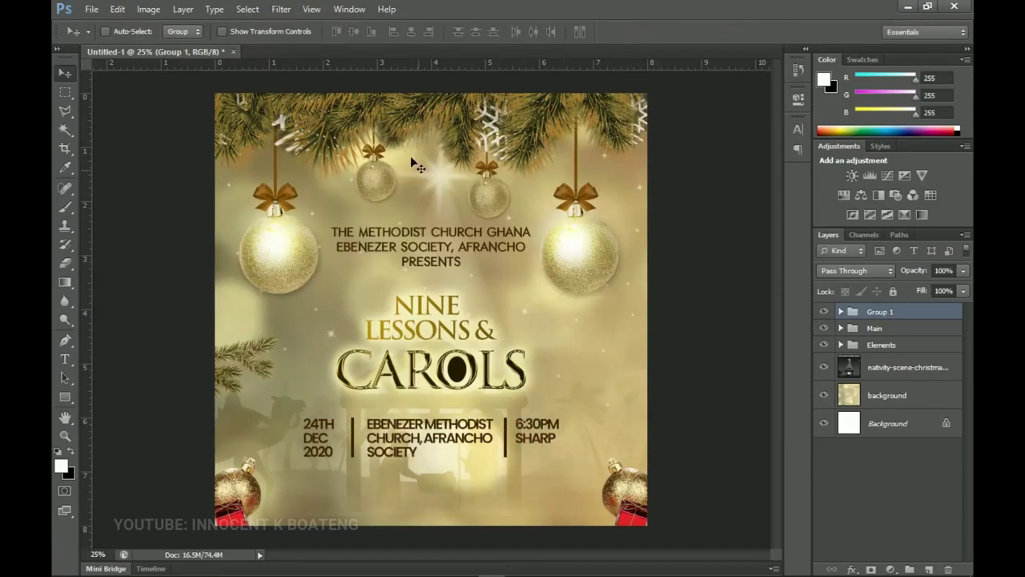
pyautogui.click(413, 48)
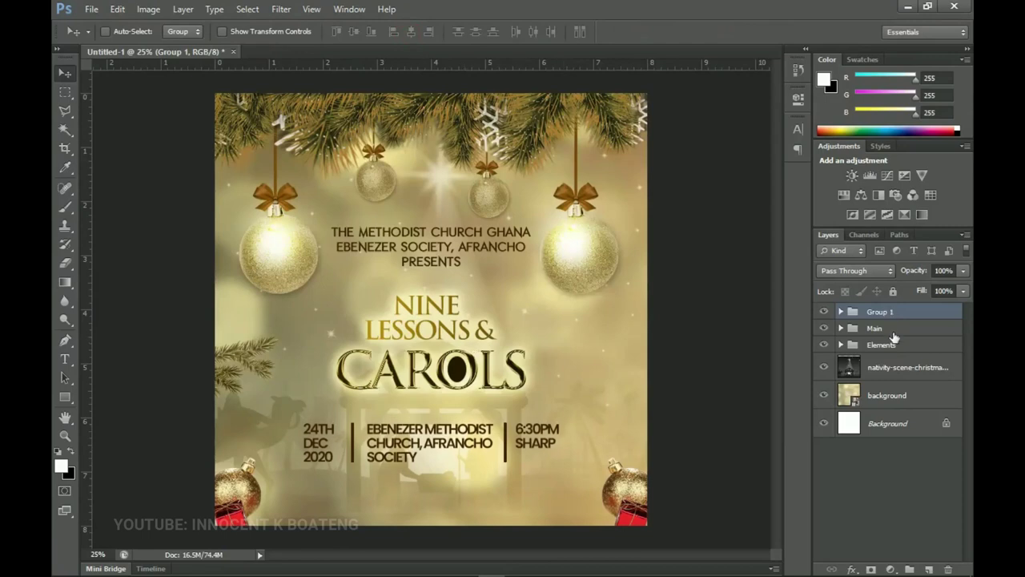
# Rasterize the golden background layer and darken it with Levels, setting the black input level to 42.
pyautogui.click(901, 395)
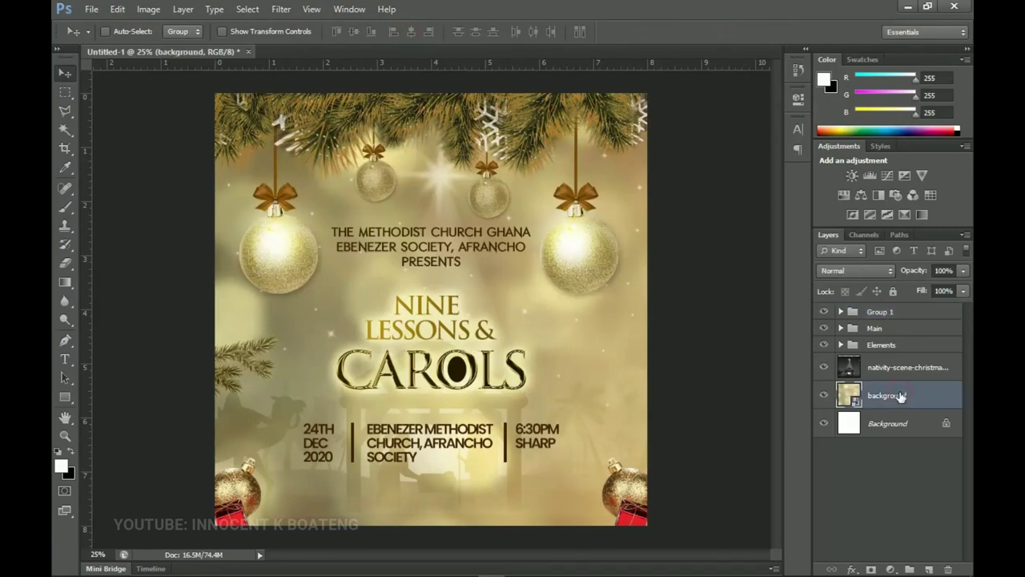
pyautogui.rightClick(901, 396)
pyautogui.click(784, 225)
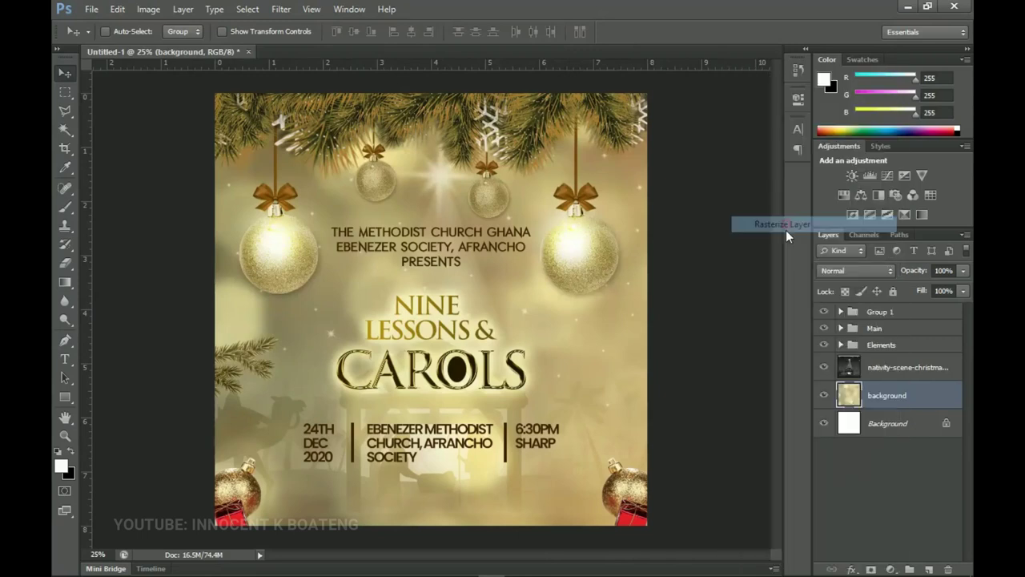
pyautogui.hotkey('ctrl', 'l')
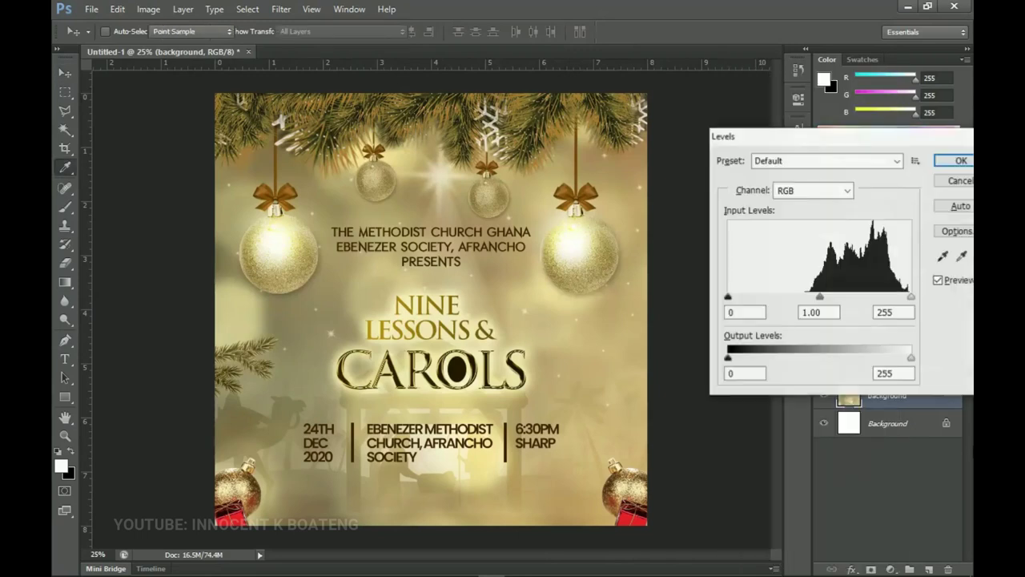
pyautogui.moveTo(729, 296); pyautogui.dragTo(759, 301)
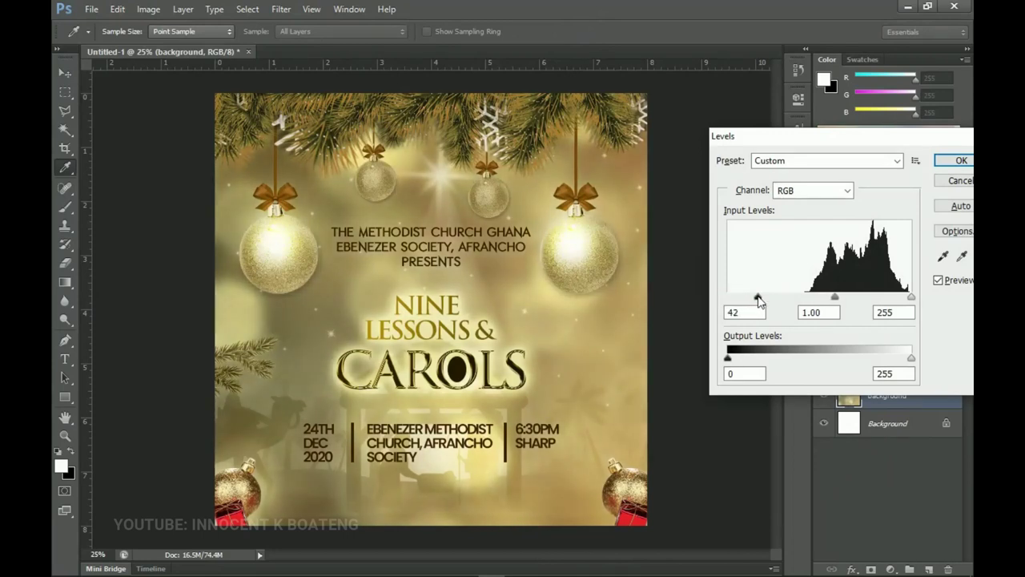
pyautogui.click(957, 160)
pyautogui.press('z')
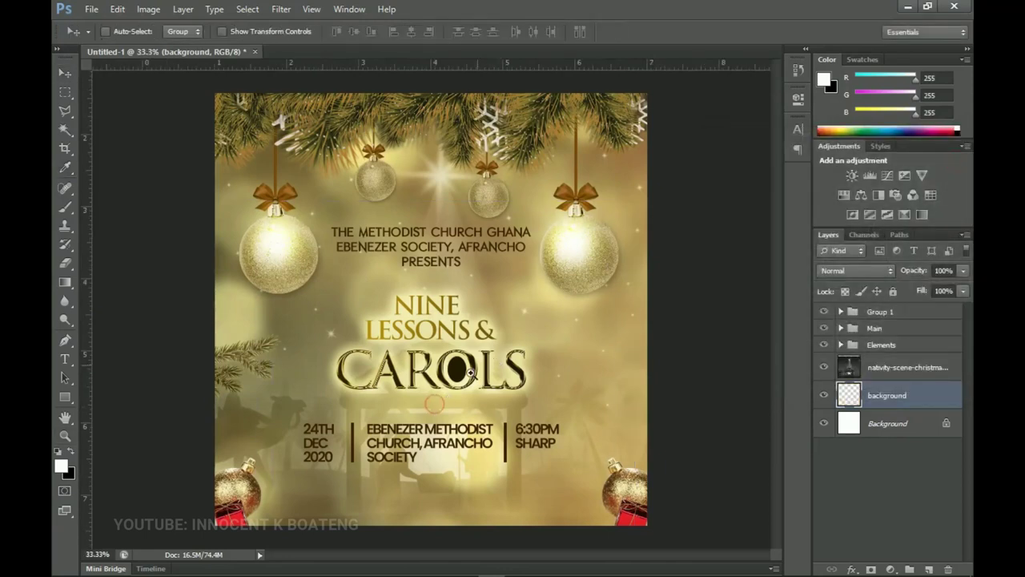
pyautogui.click(437, 405)
pyautogui.keyDown('alt'); pyautogui.click(481, 358); pyautogui.keyUp('alt')
pyautogui.keyDown('alt'); pyautogui.click(482, 357); pyautogui.keyUp('alt')
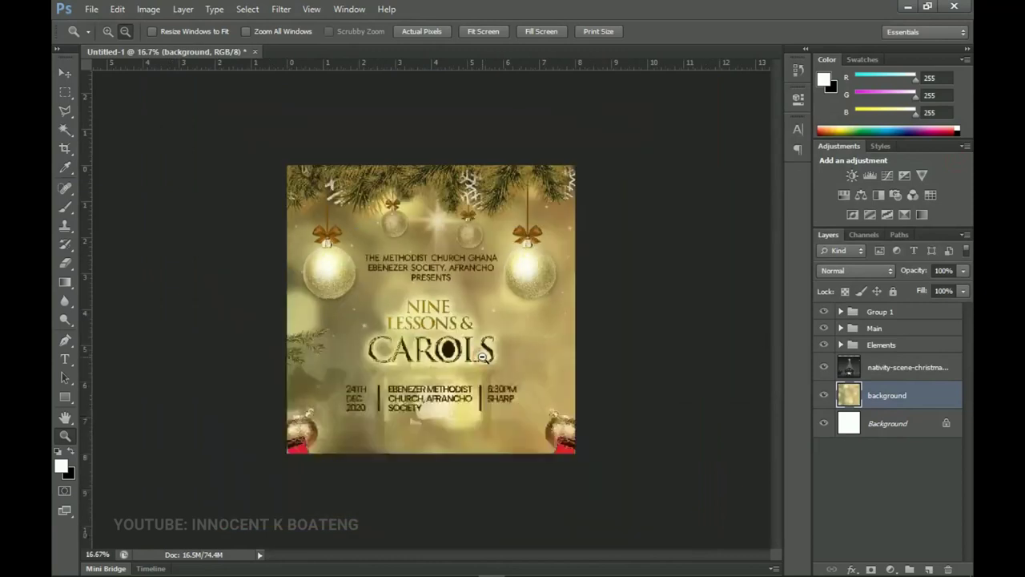
pyautogui.press('v')
pyautogui.hotkey('ctrl', '+')
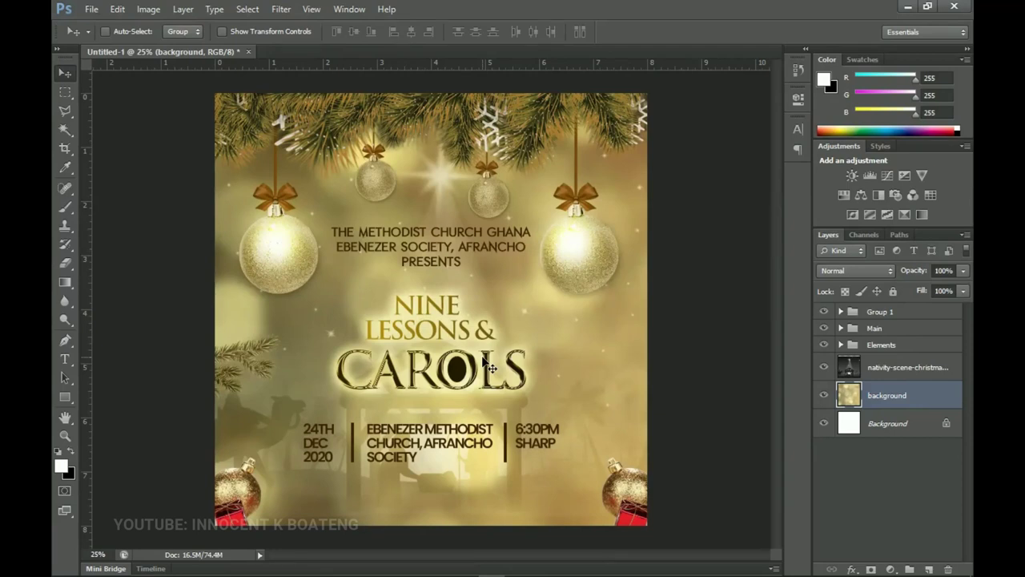
pyautogui.keyDown('ctrl'); pyautogui.click(490, 368); pyautogui.keyUp('ctrl')
pyautogui.click(894, 393)
# Add a Hue/Saturation adjustment layer above the date, venue and time group with hue -39, and hide that adjustment layer.
pyautogui.click(885, 313)
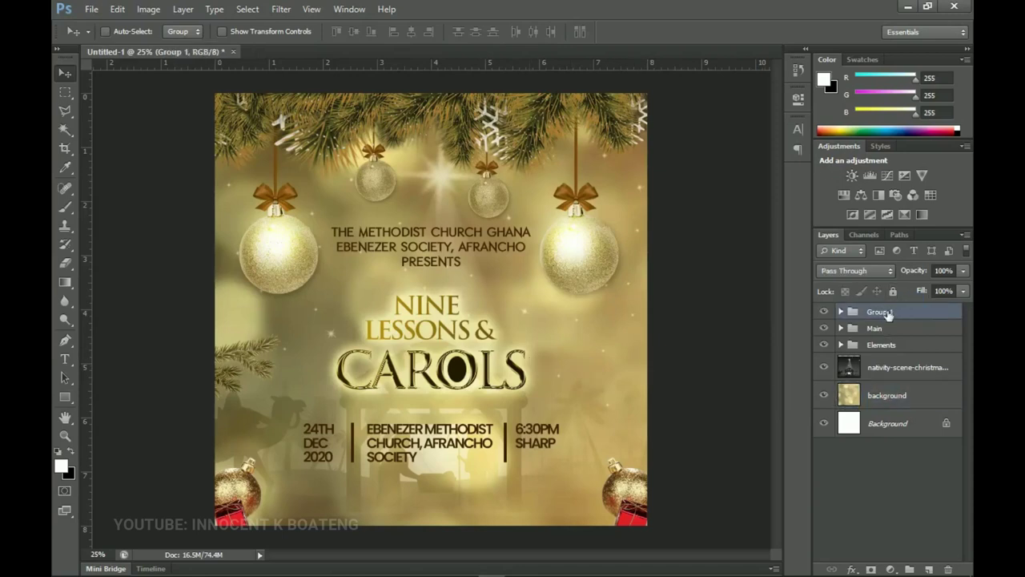
pyautogui.click(890, 569)
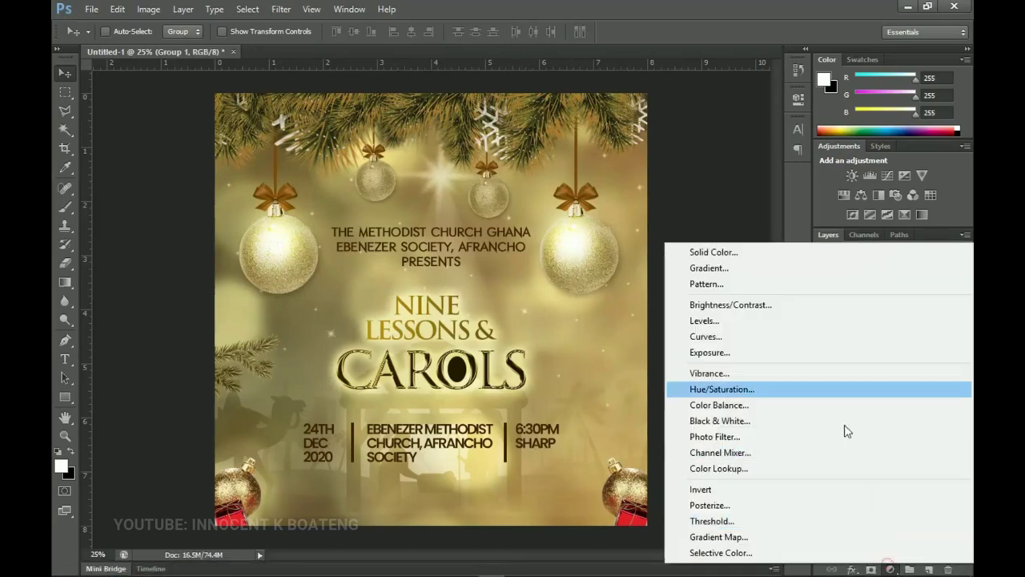
pyautogui.click(729, 390)
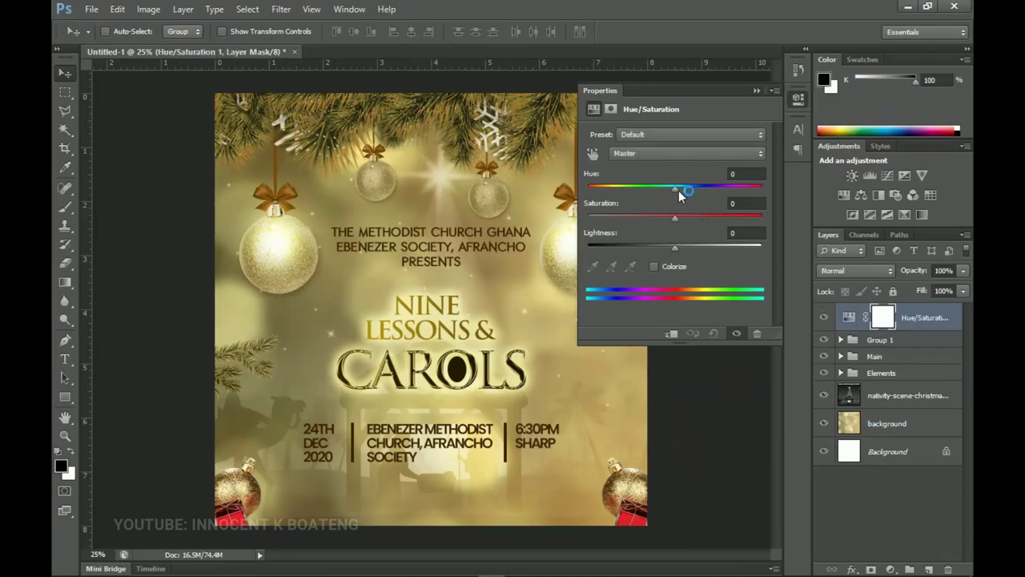
pyautogui.moveTo(678, 190); pyautogui.dragTo(653, 190)
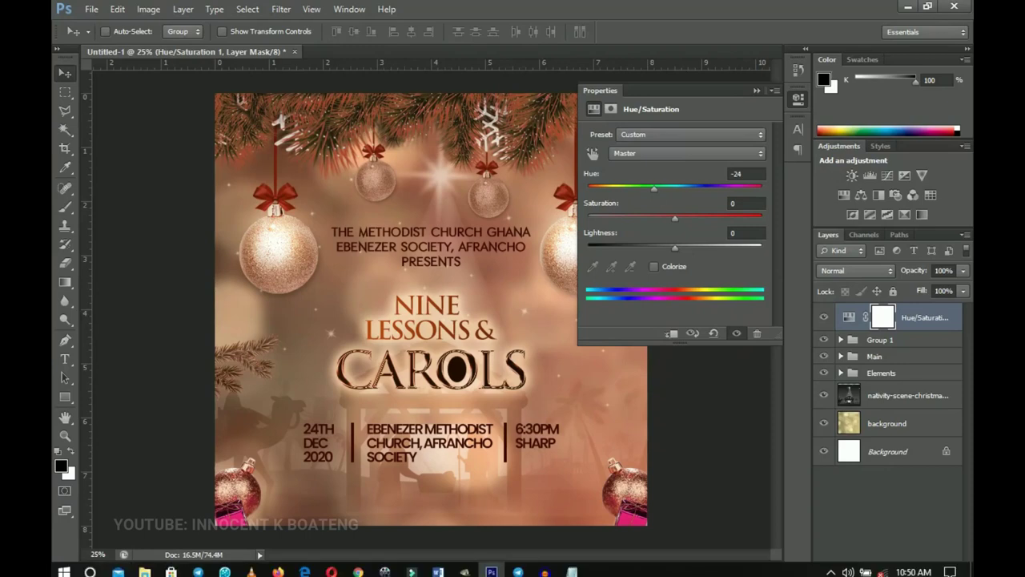
pyautogui.moveTo(654, 190); pyautogui.dragTo(640, 231)
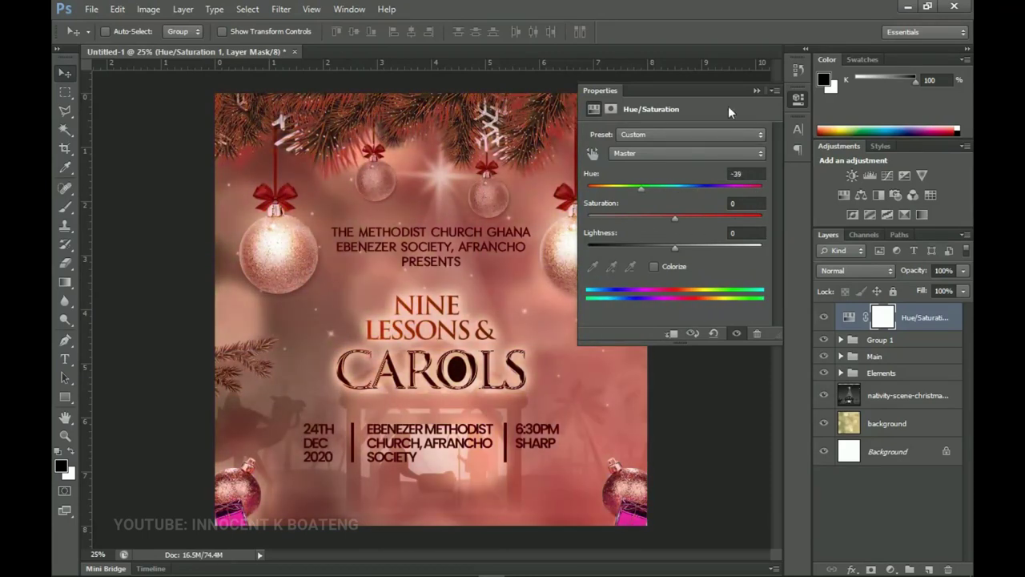
pyautogui.click(756, 90)
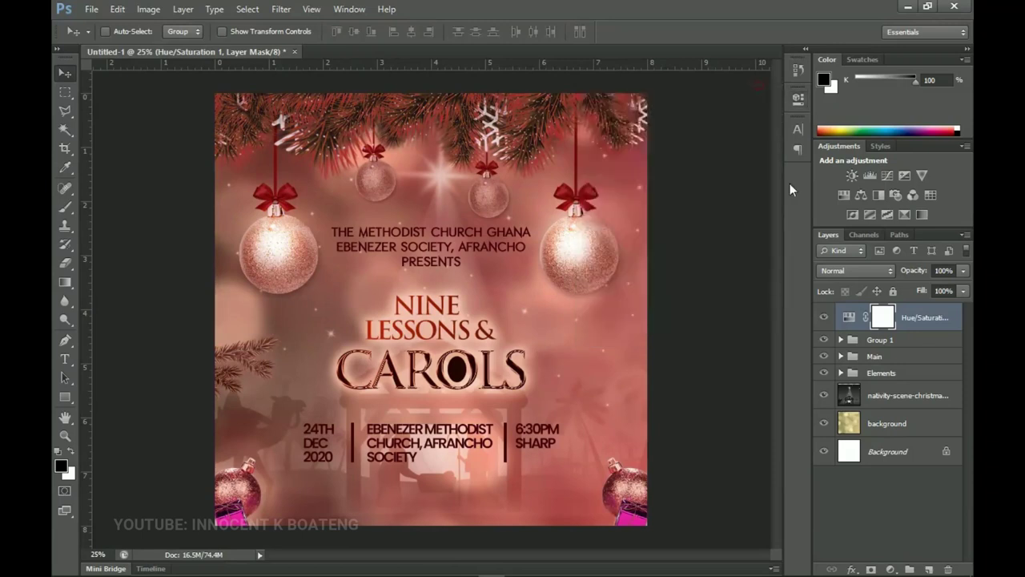
pyautogui.click(823, 320)
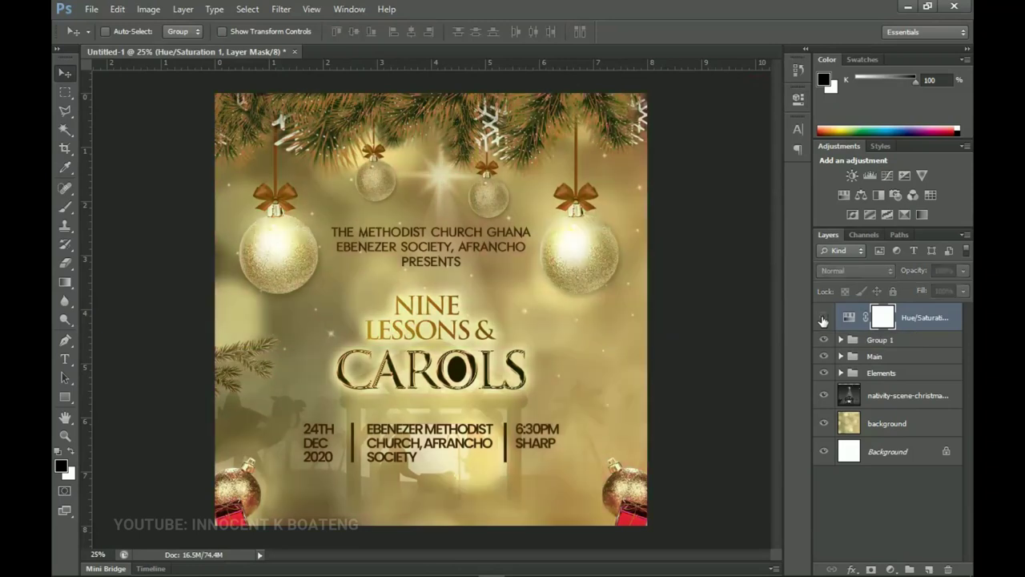